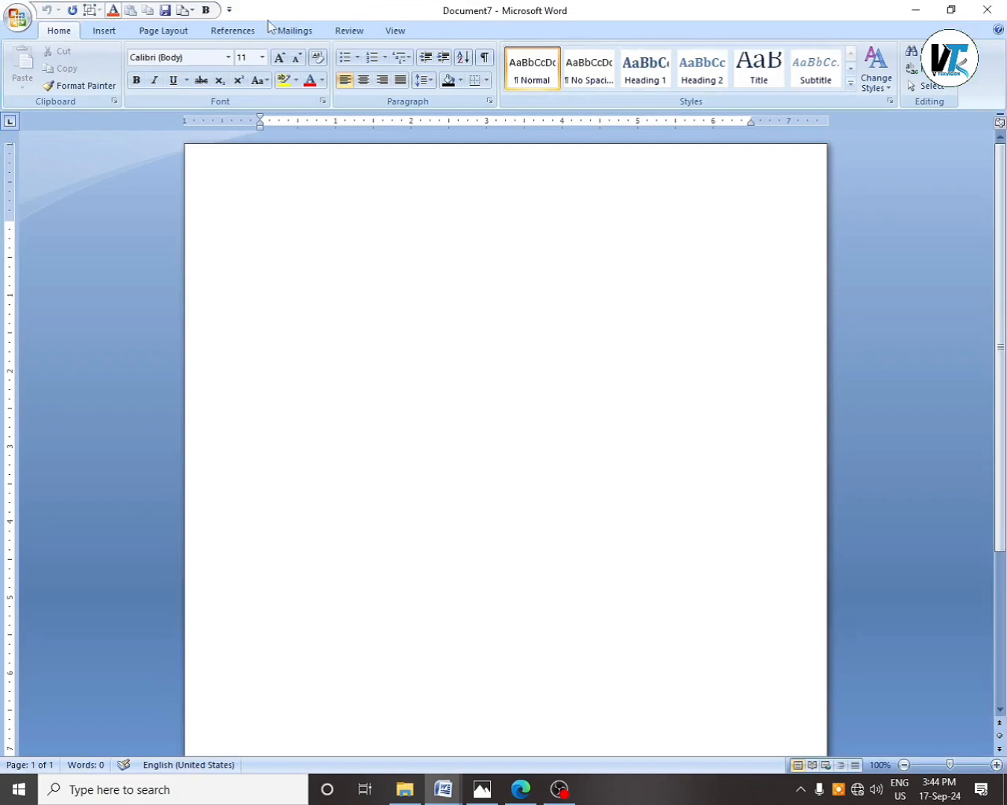
# Set the paper size to A4 and reduce the page's top margin to about 0.3 inch.
pyautogui.click(179, 37)
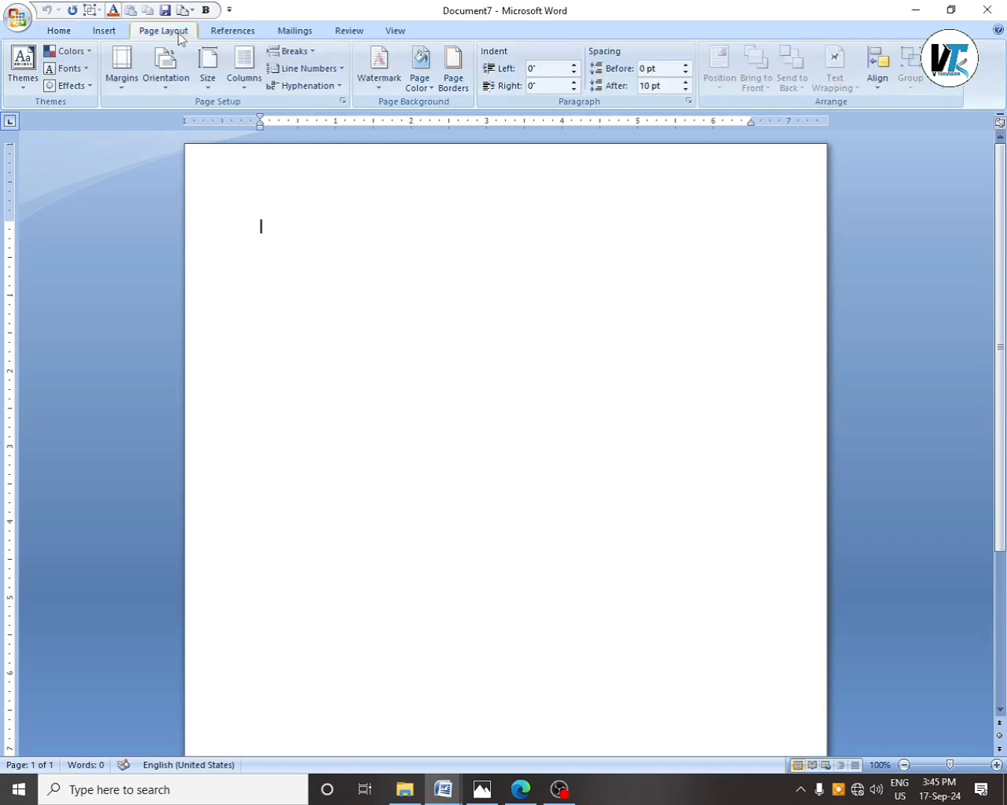
pyautogui.click(217, 86)
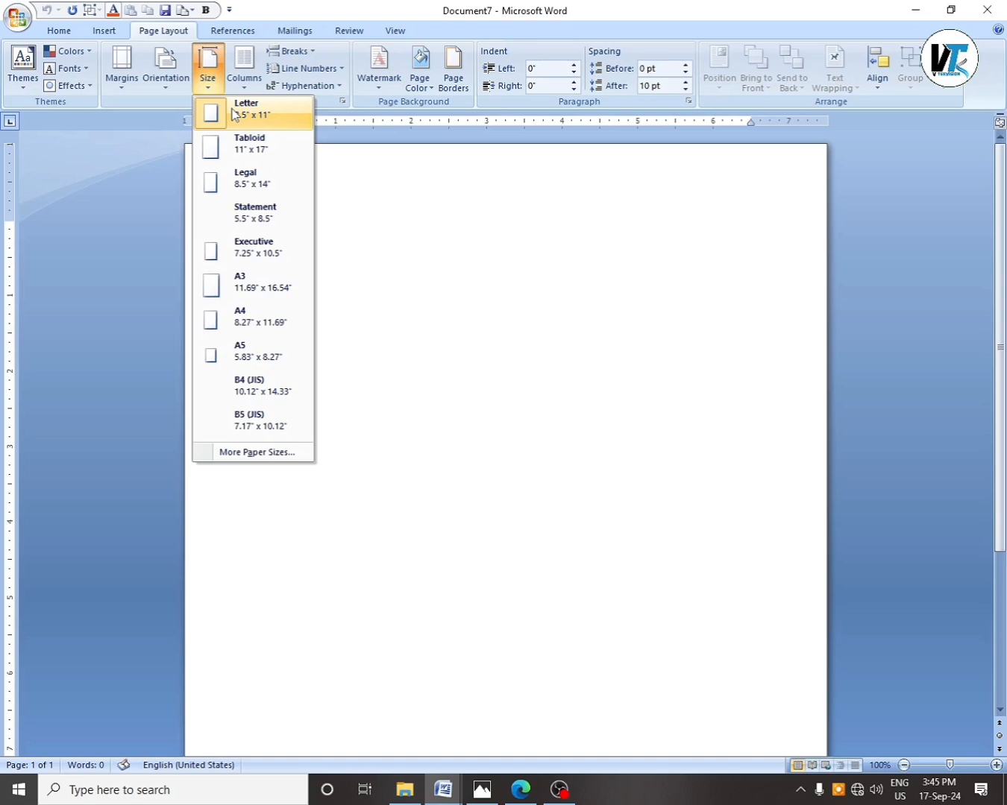
pyautogui.click(225, 319)
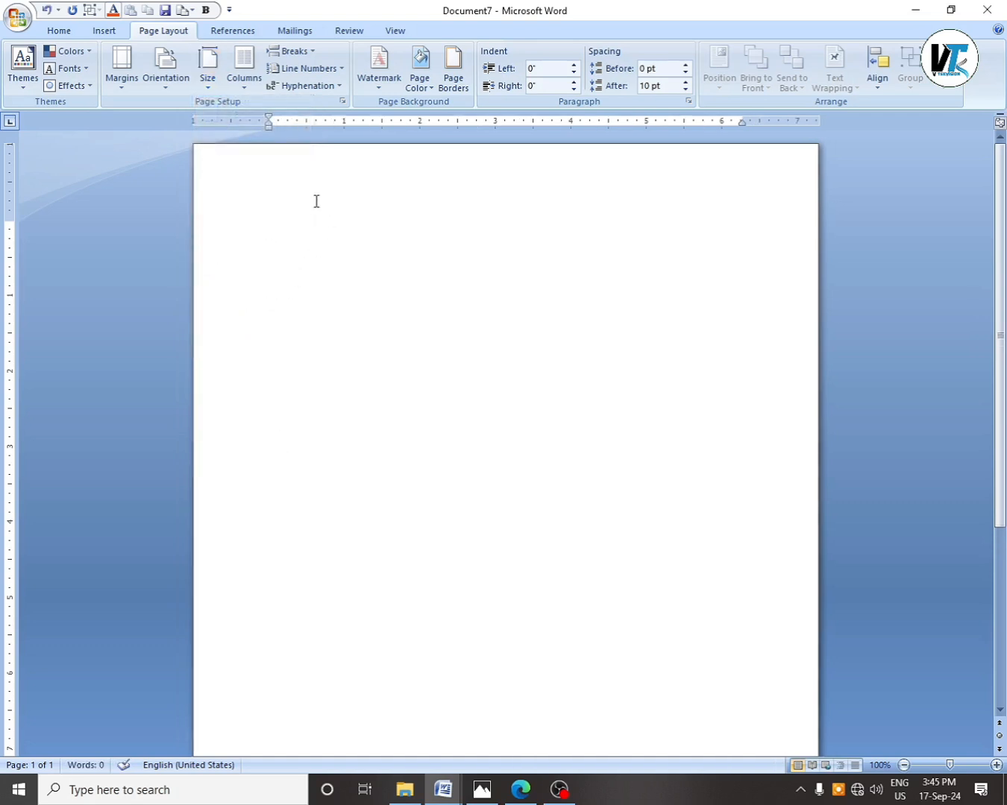
pyautogui.doubleClick(10, 226)
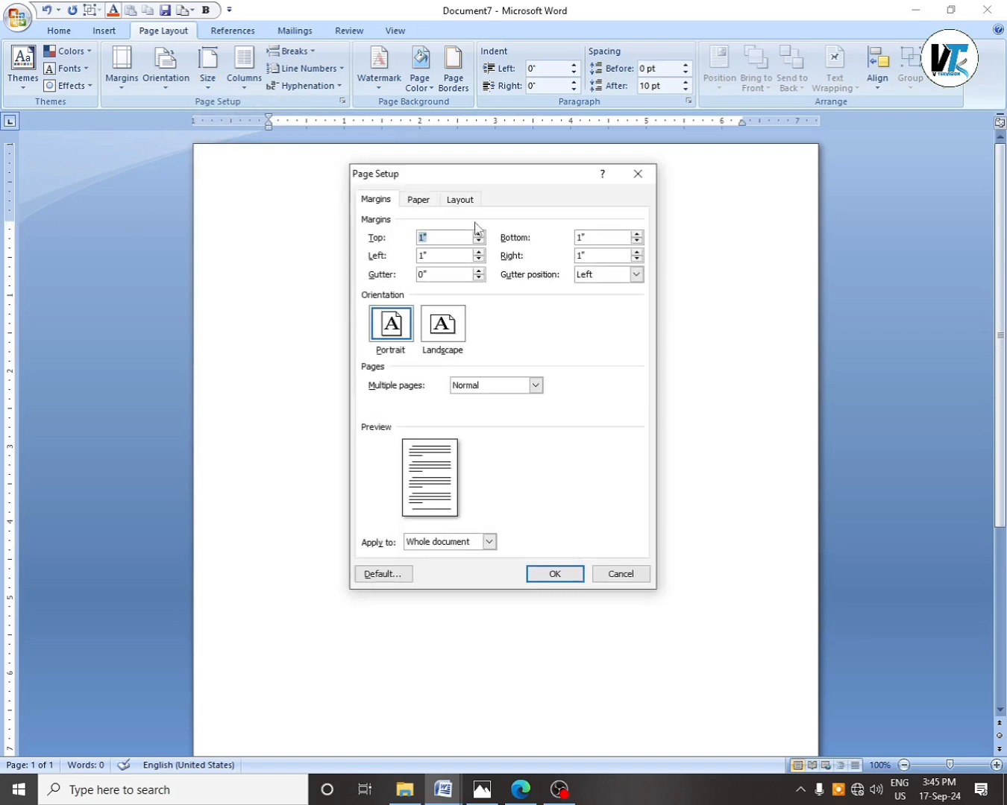
pyautogui.click(635, 180)
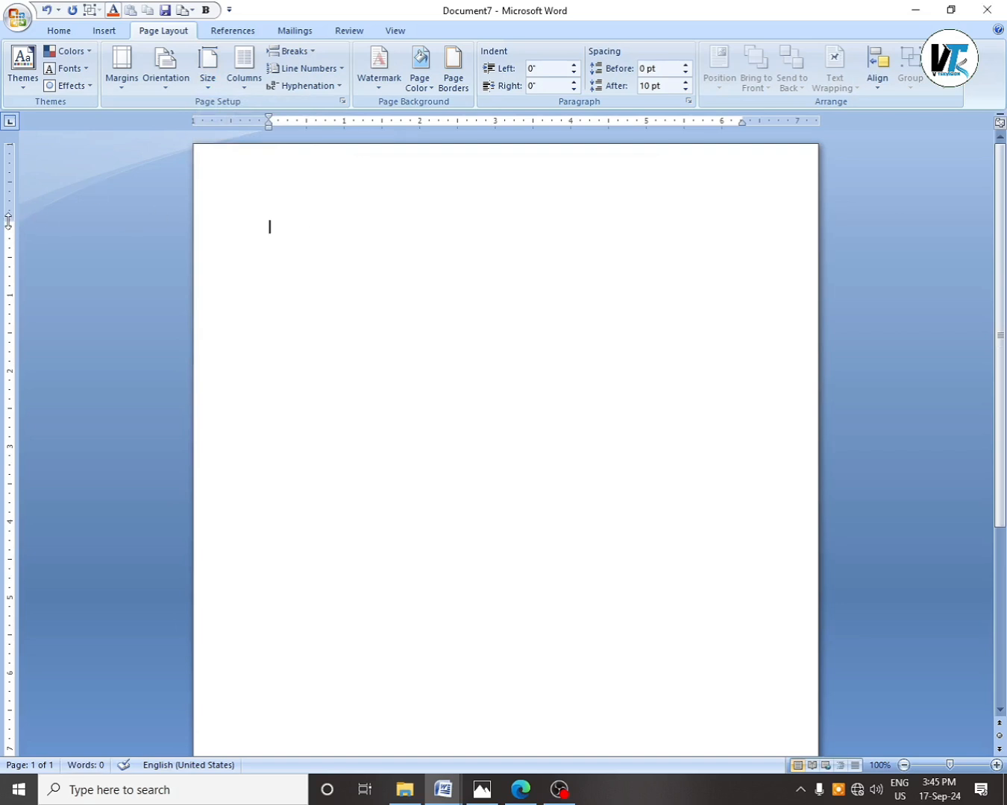
pyautogui.moveTo(11, 224); pyautogui.dragTo(13, 165)
# Enter the title INVOICE in capitals on the first line of the page.
pyautogui.write('In')
pyautogui.press('BackSpace')
pyautogui.press('BackSpace')
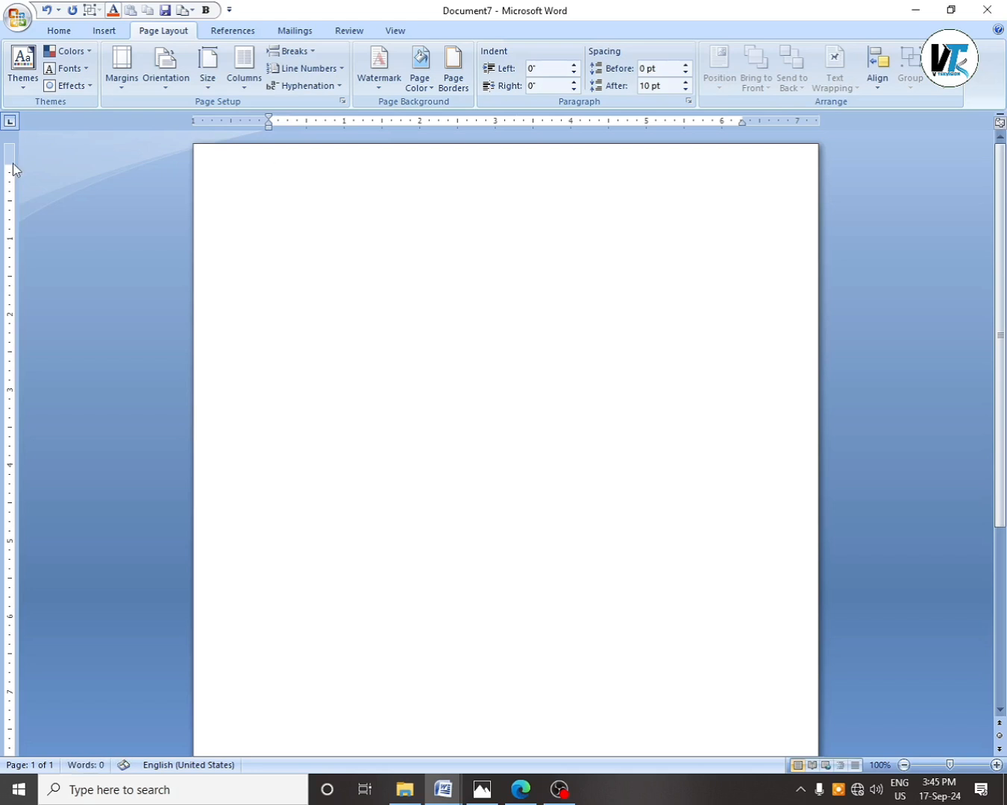
pyautogui.write('INVOICE')
# Enlarge the INVOICE title to a font size of 48.
pyautogui.click(222, 171)
pyautogui.click(52, 34)
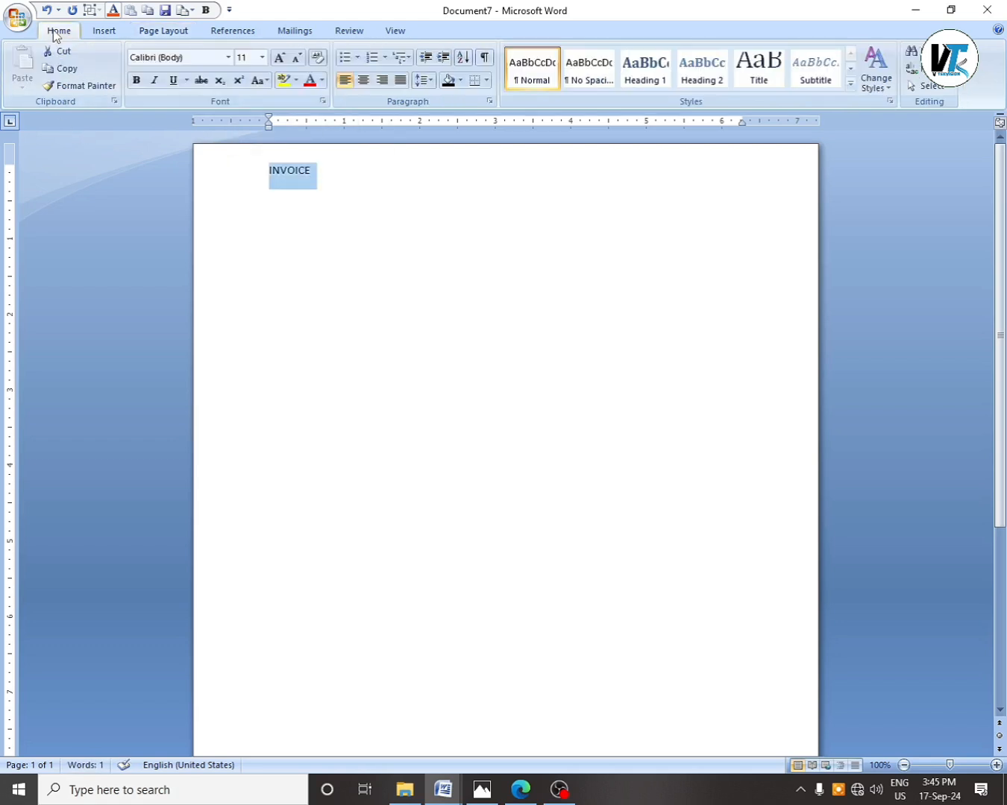
pyautogui.click(278, 58)
pyautogui.click(279, 58)
pyautogui.click(279, 58)
pyautogui.click(279, 58)
pyautogui.click(279, 59)
pyautogui.click(279, 59)
pyautogui.click(279, 58)
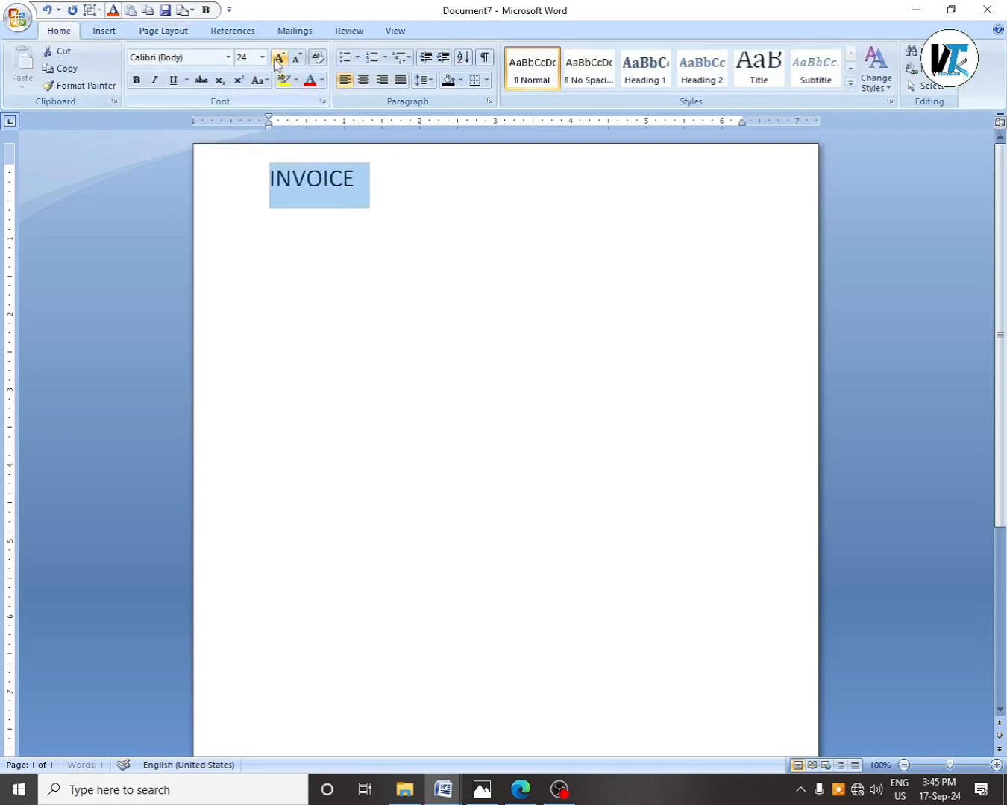
pyautogui.click(279, 58)
pyautogui.click(279, 58)
pyautogui.click(280, 58)
pyautogui.click(280, 58)
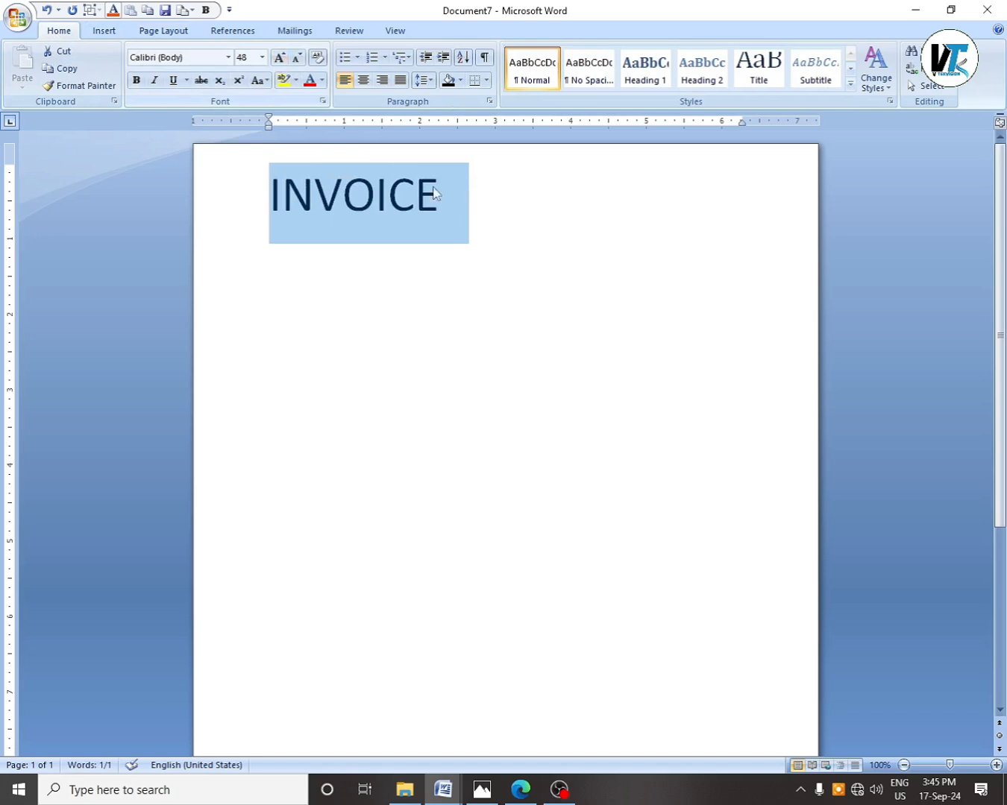
# Start a new line below the INVOICE title and set its font size to 12.
pyautogui.click(493, 214)
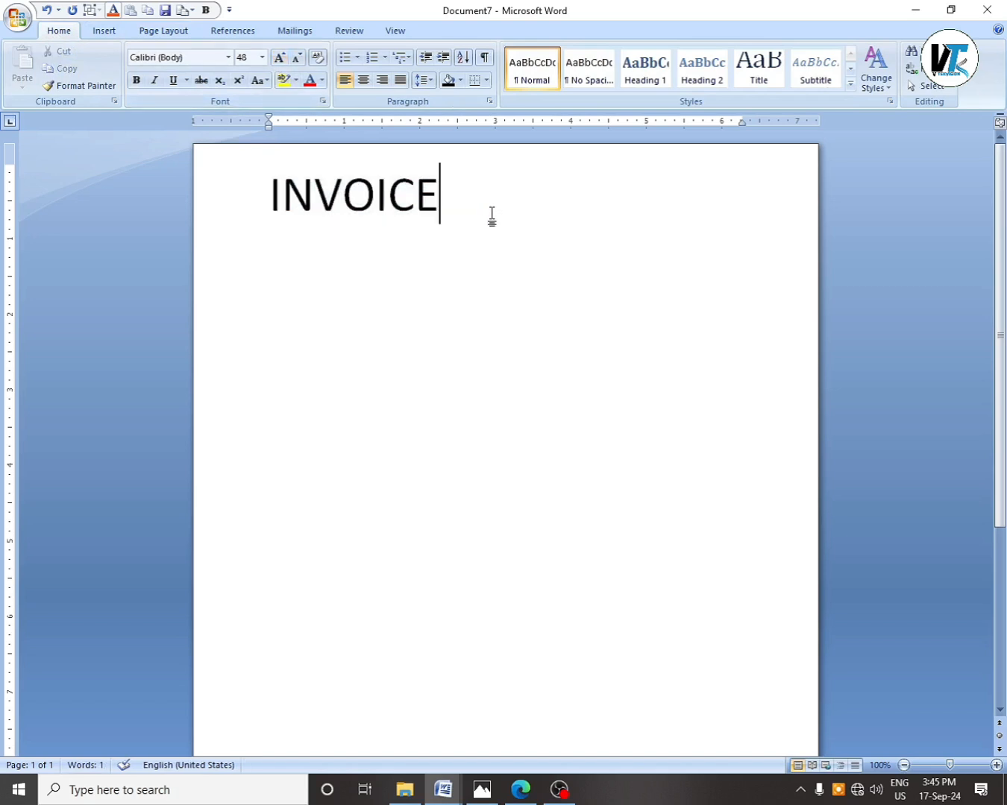
pyautogui.press('Return')
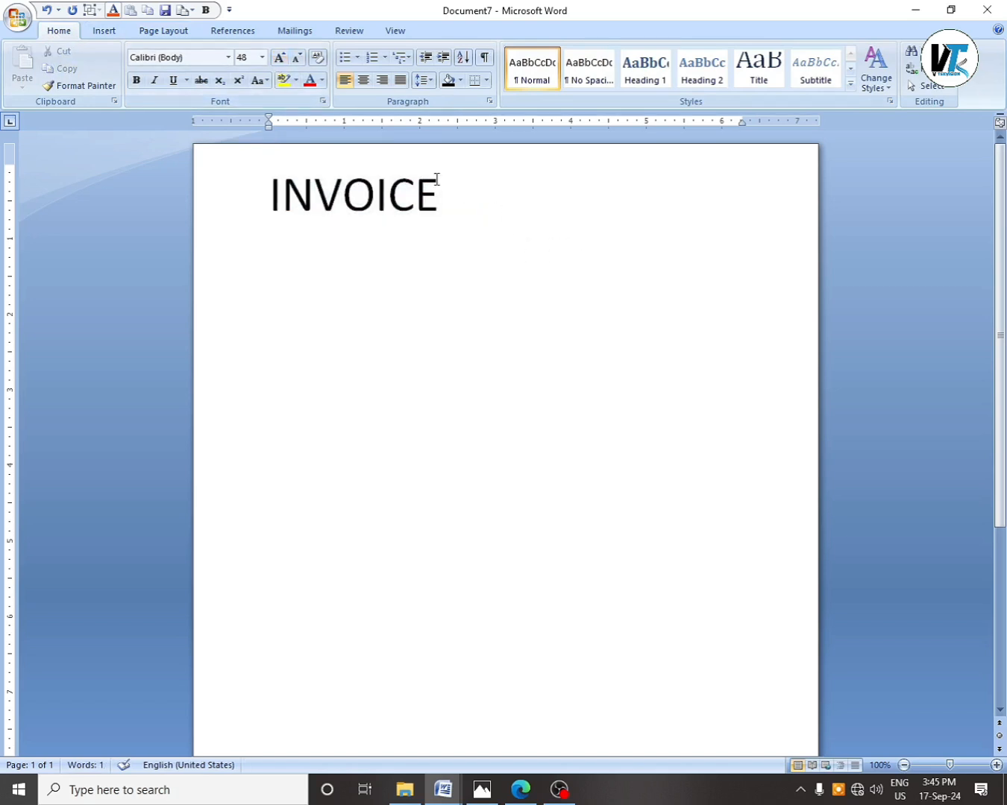
pyautogui.click(245, 57)
pyautogui.write('12')
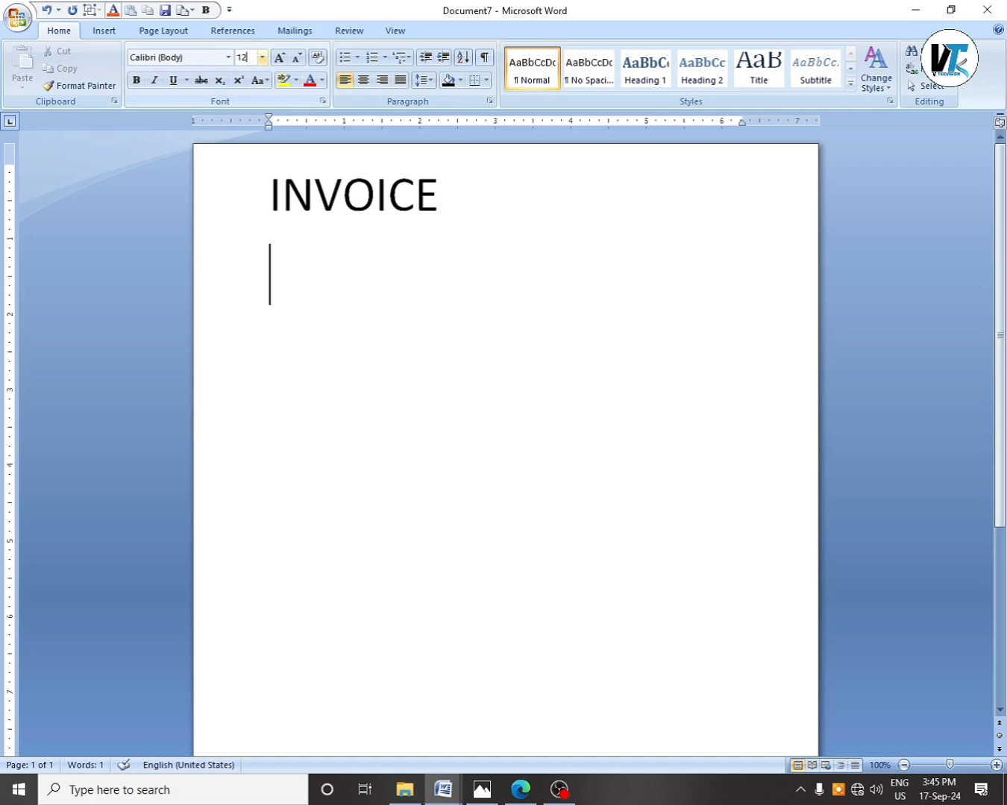
pyautogui.press('Return')
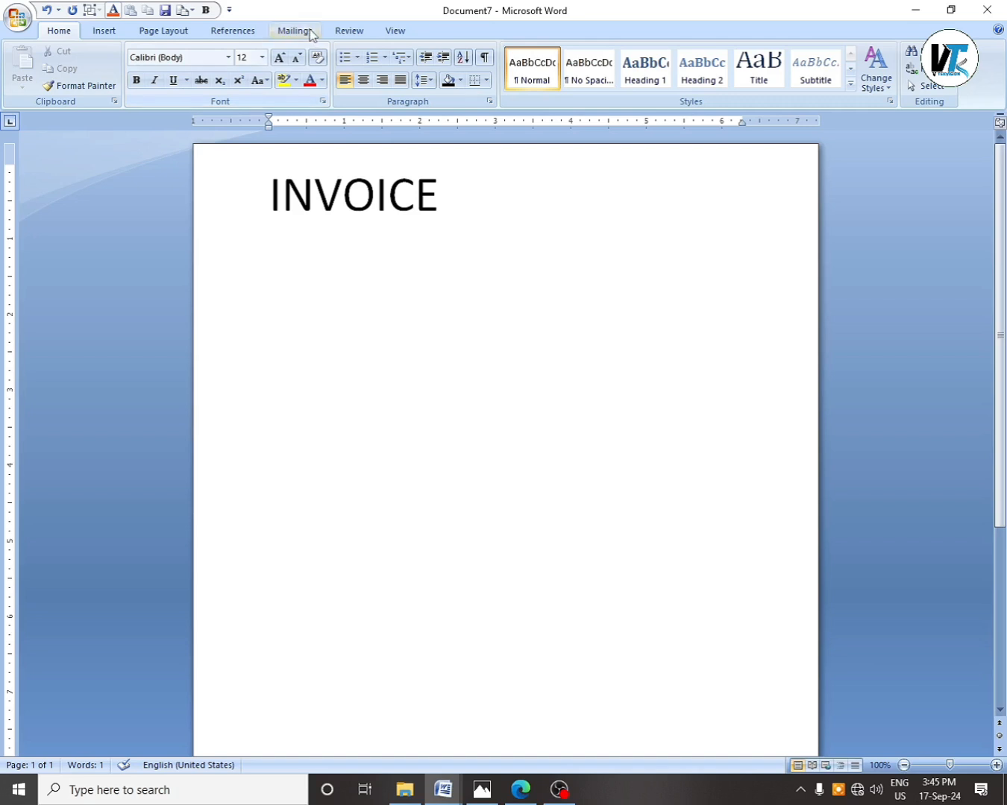
# Insert a table with two columns and one row below the title.
pyautogui.click(109, 35)
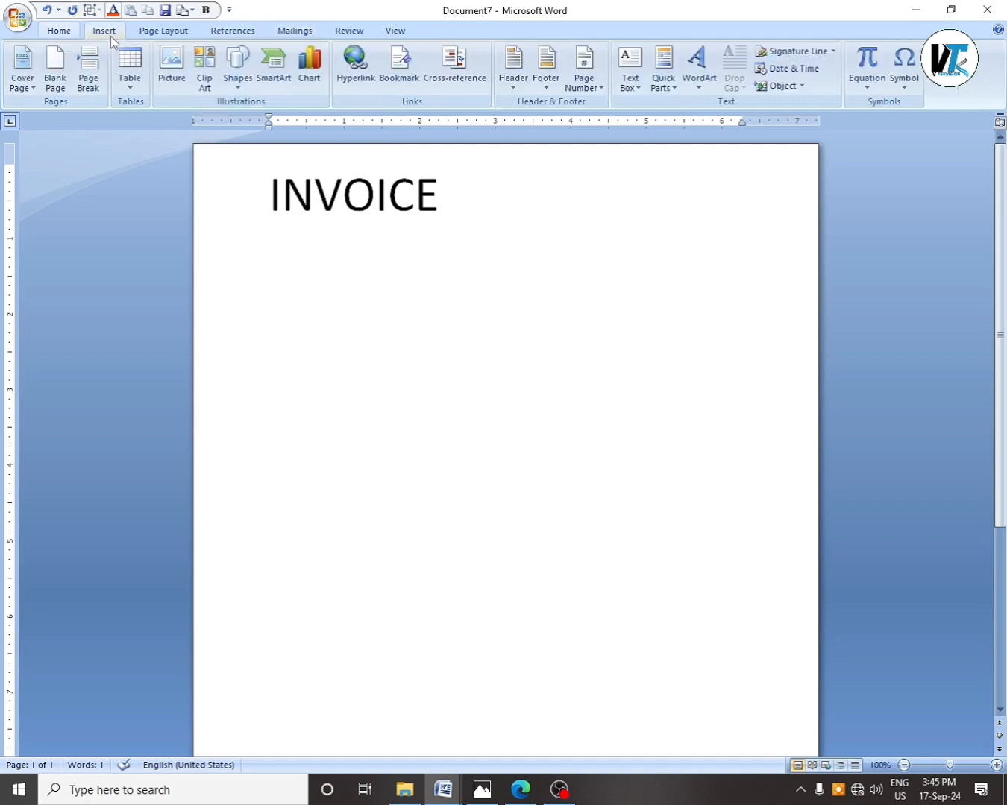
pyautogui.click(134, 90)
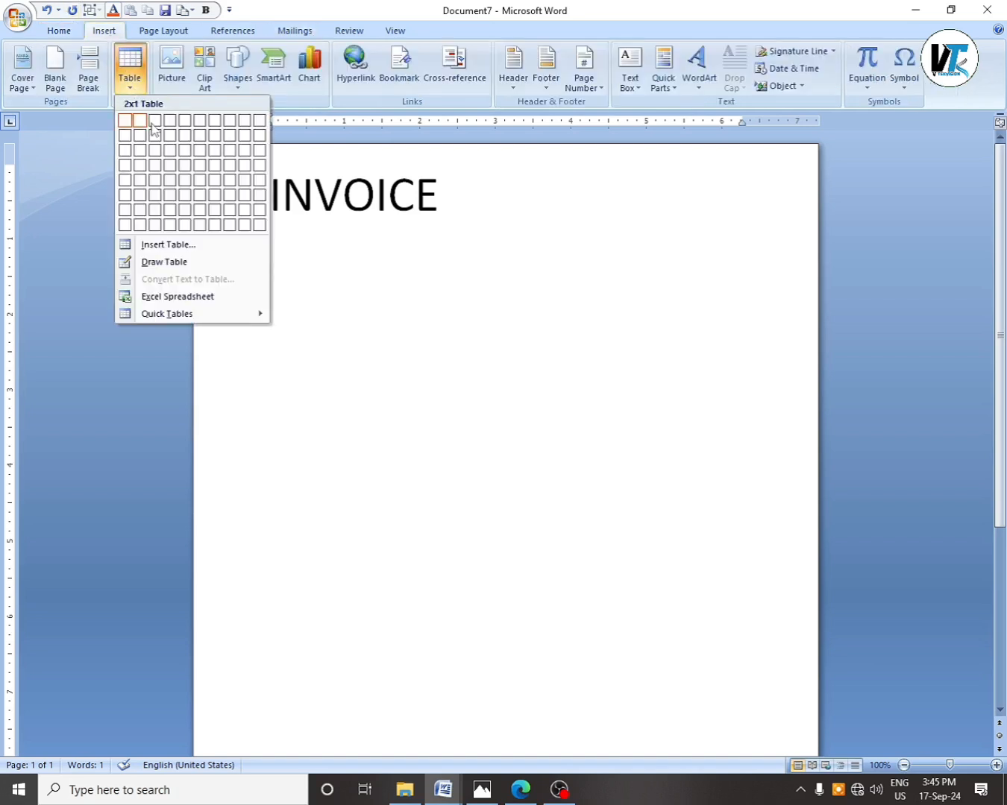
pyautogui.click(149, 244)
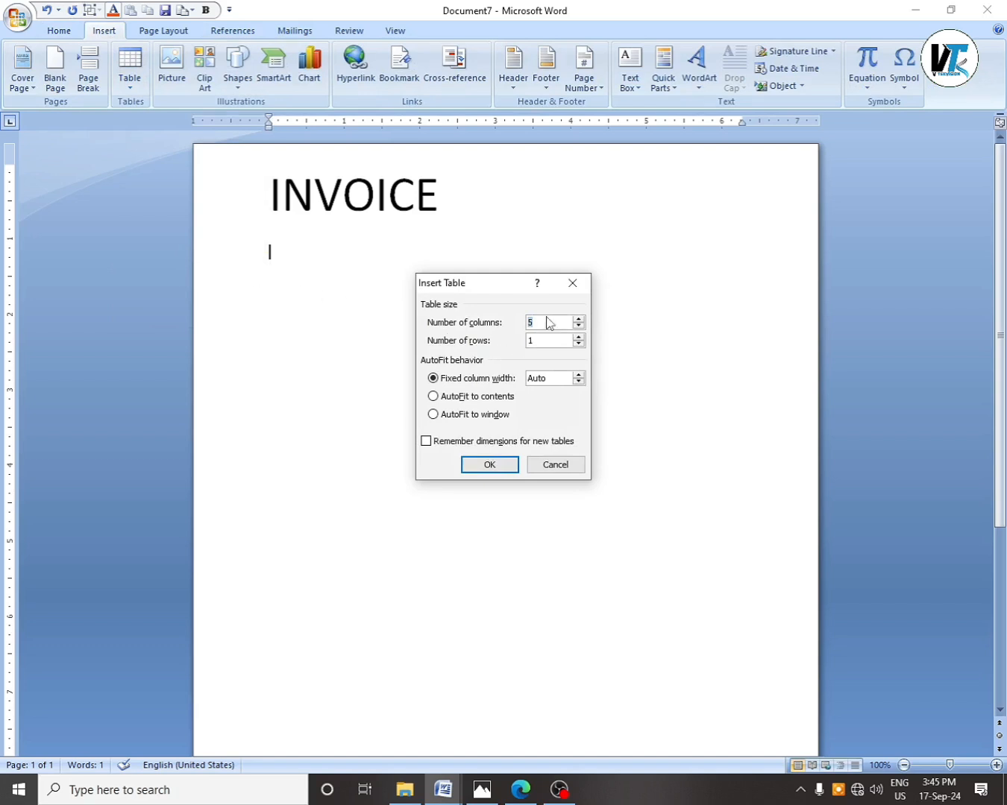
pyautogui.write('2')
pyautogui.click(490, 467)
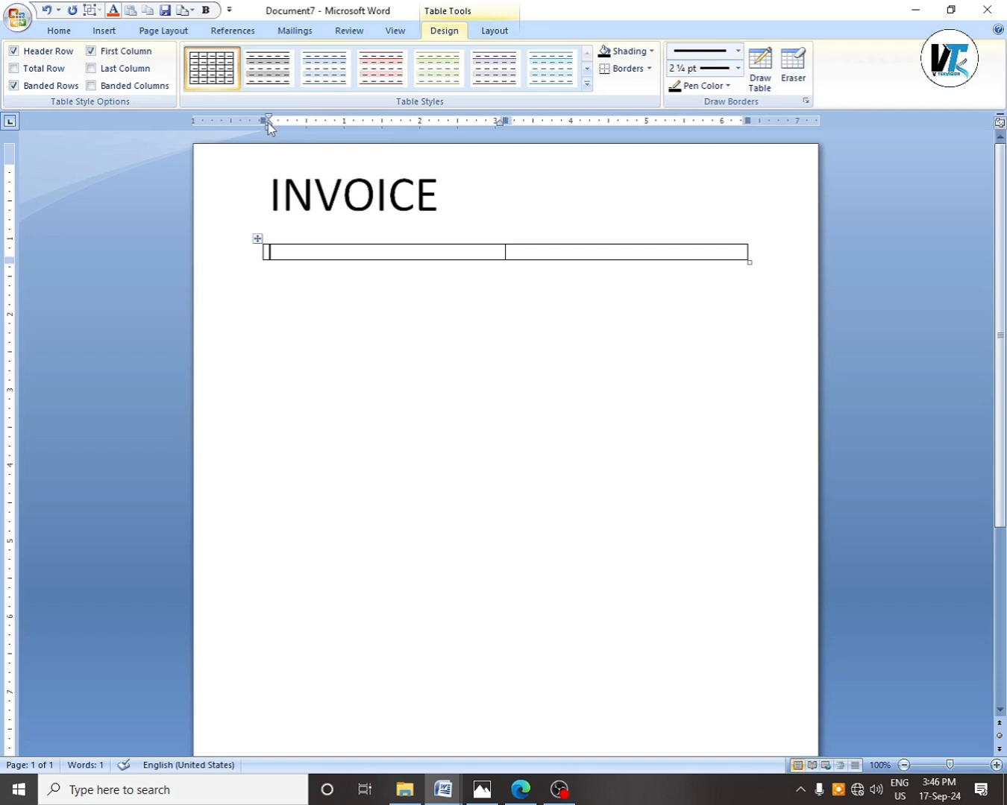
# Move the first cell's lower indent marker out to the cell edge and enter INVOICE NO. followed by the invoice number.
pyautogui.moveTo(268, 122); pyautogui.dragTo(263, 130)
pyautogui.write('INVO')
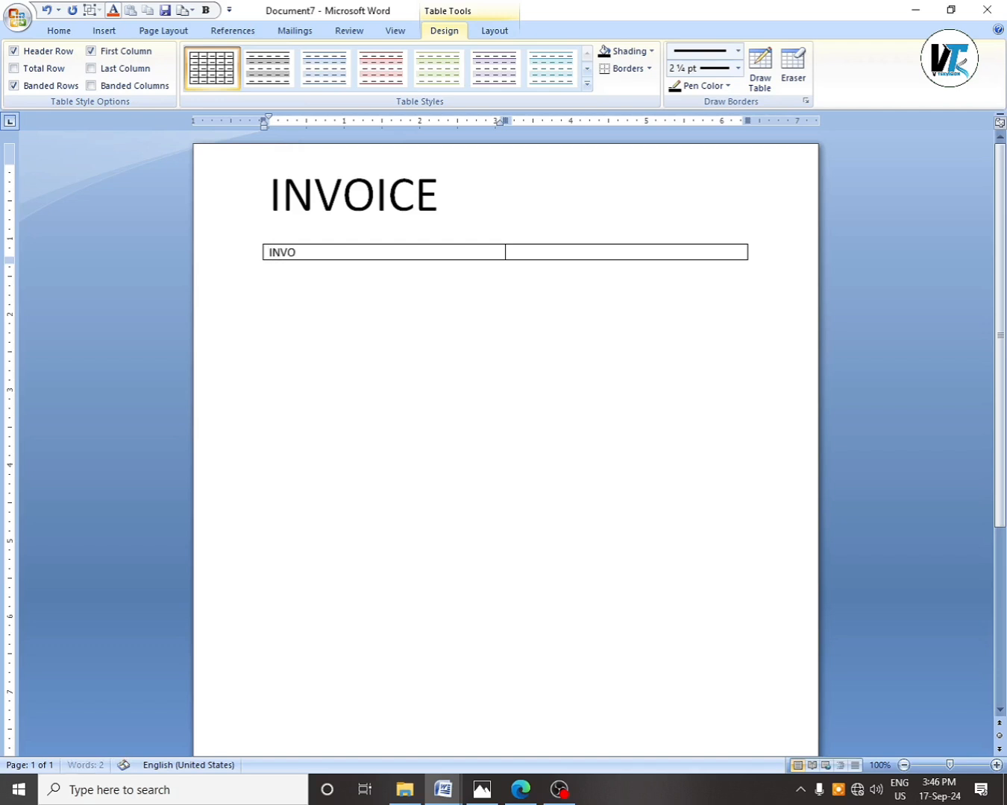
pyautogui.write('ICE NO.')
pyautogui.write('1234567')
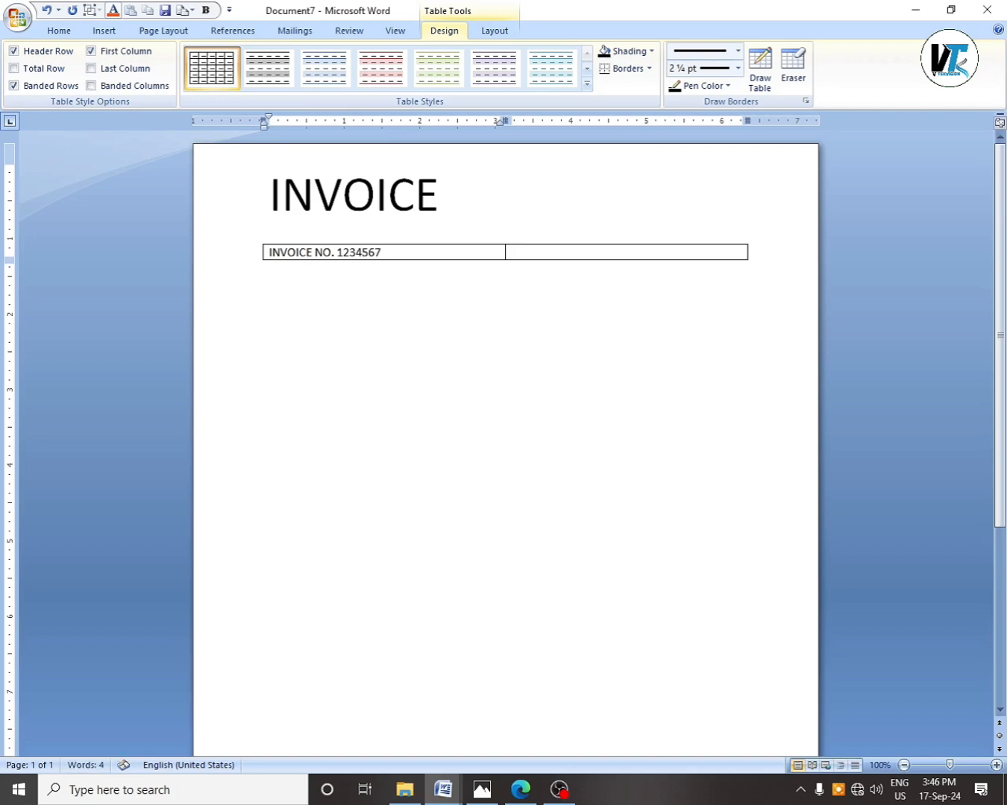
# Fill the table's second cell with DATE: January 1, 2020, keeping the table to a single row.
pyautogui.press('Tab')
pyautogui.write('DATE:')
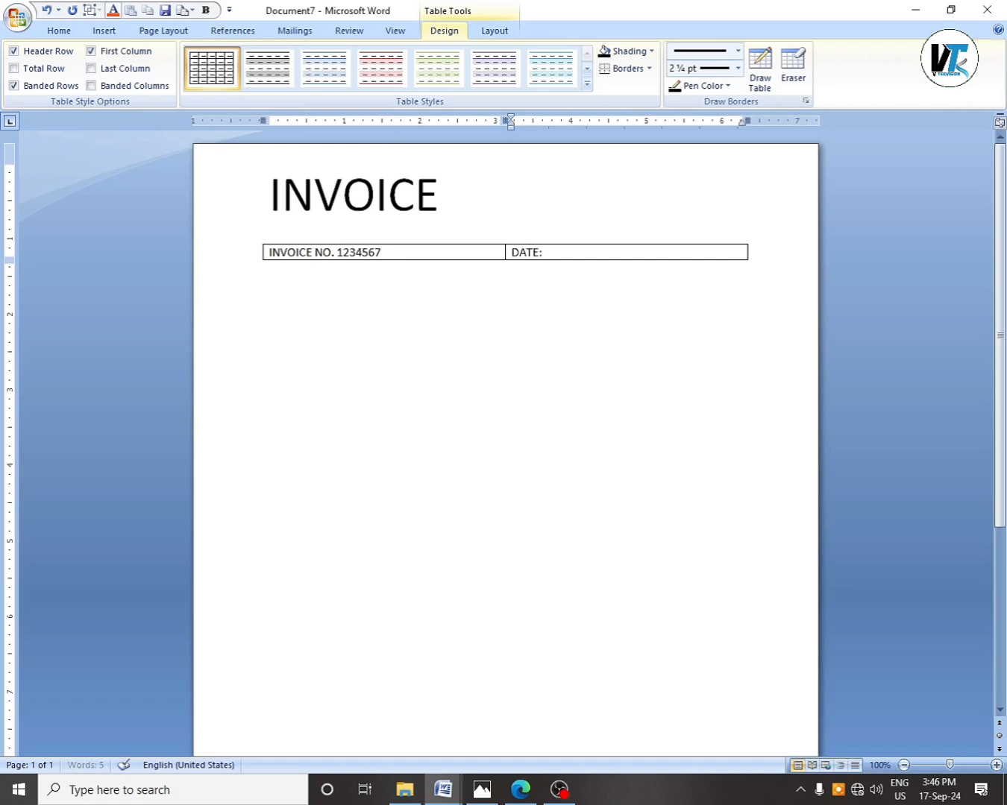
pyautogui.press('Tab')
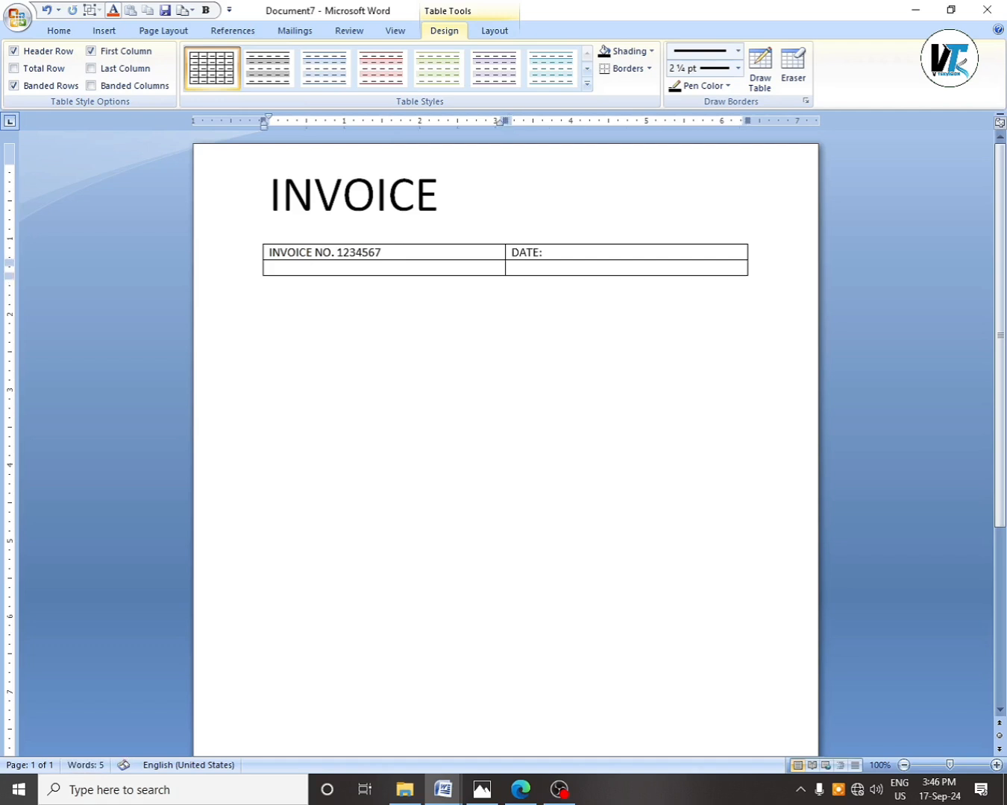
pyautogui.hotkey('ctrl', 'z')
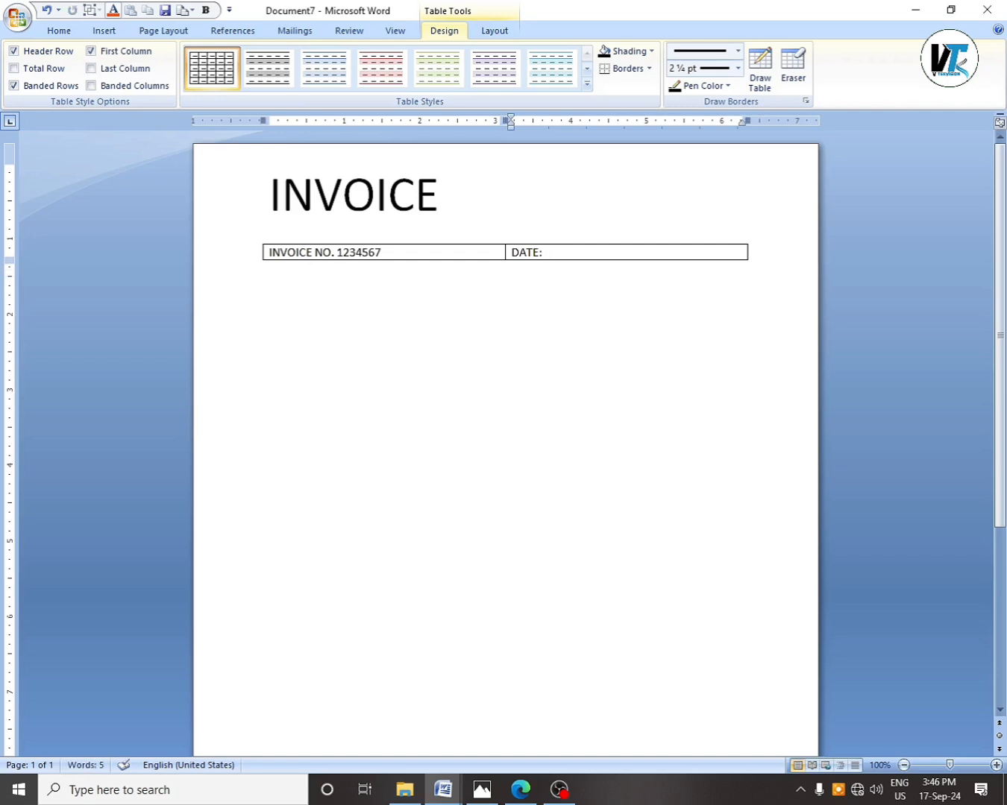
pyautogui.write('January 1, 2020')
pyautogui.click(337, 352)
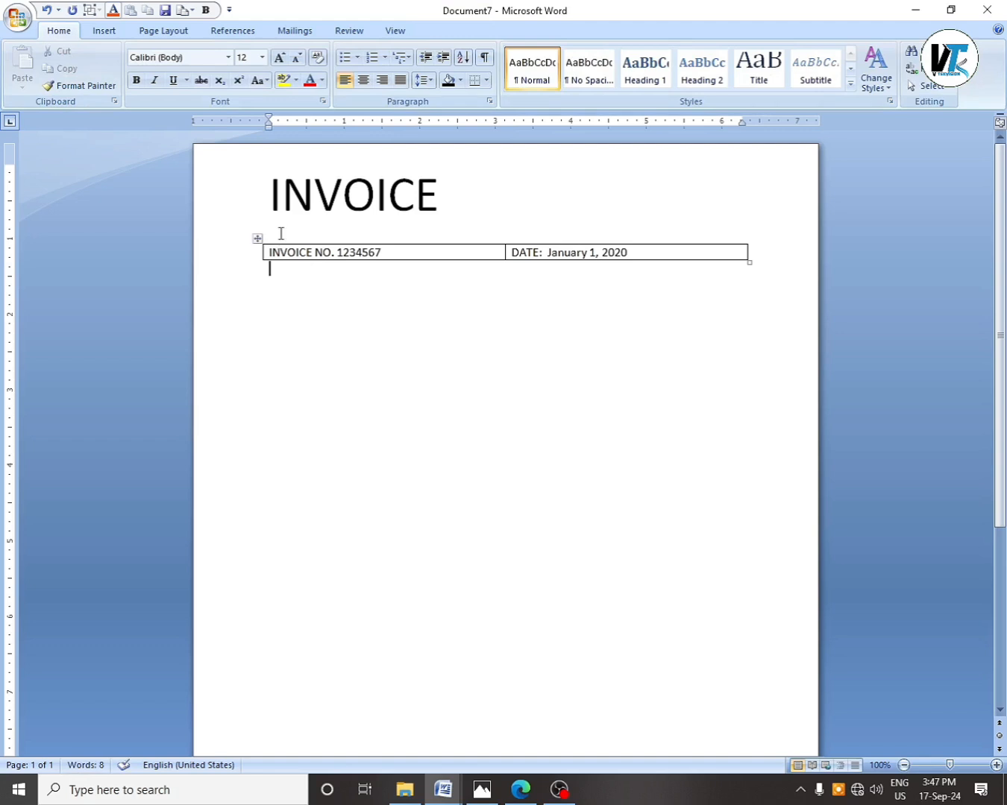
# Shade both cells of the invoice number and date row with the medium grey theme colour.
pyautogui.moveTo(267, 252); pyautogui.dragTo(649, 254)
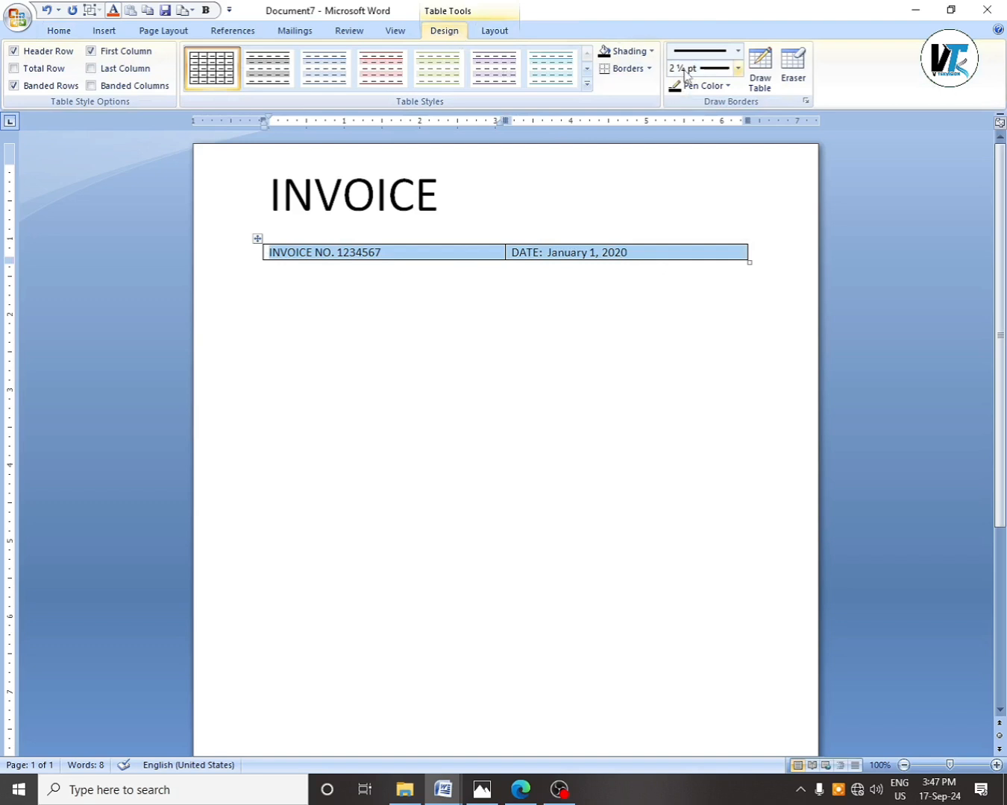
pyautogui.click(650, 50)
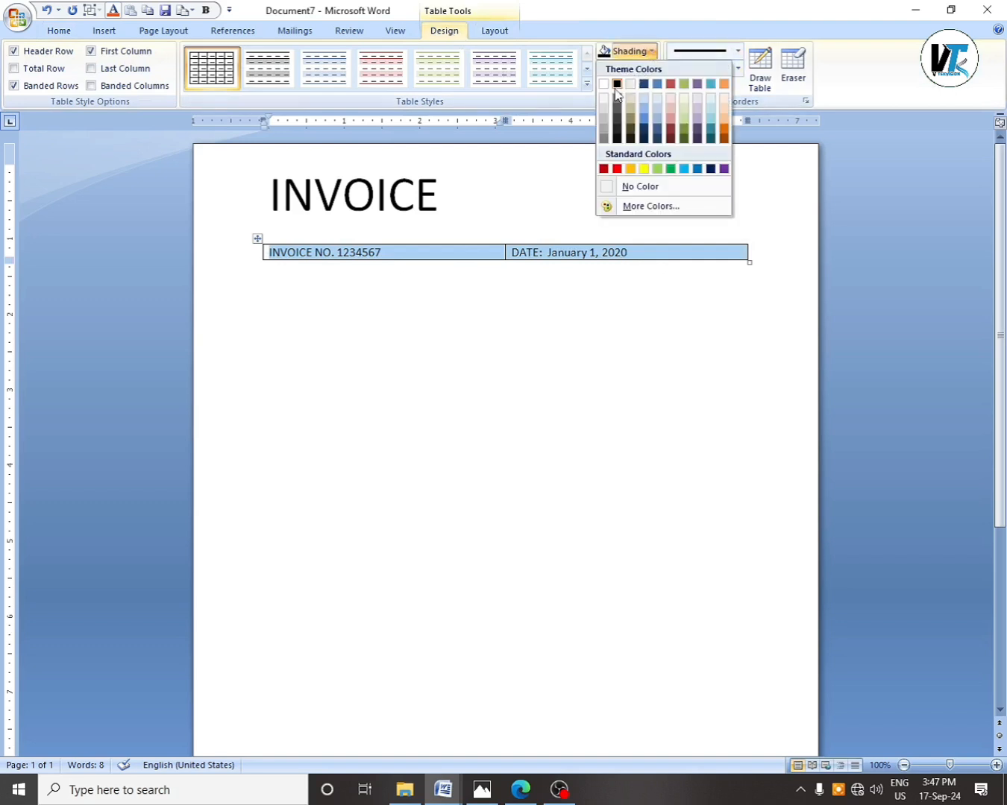
pyautogui.click(616, 95)
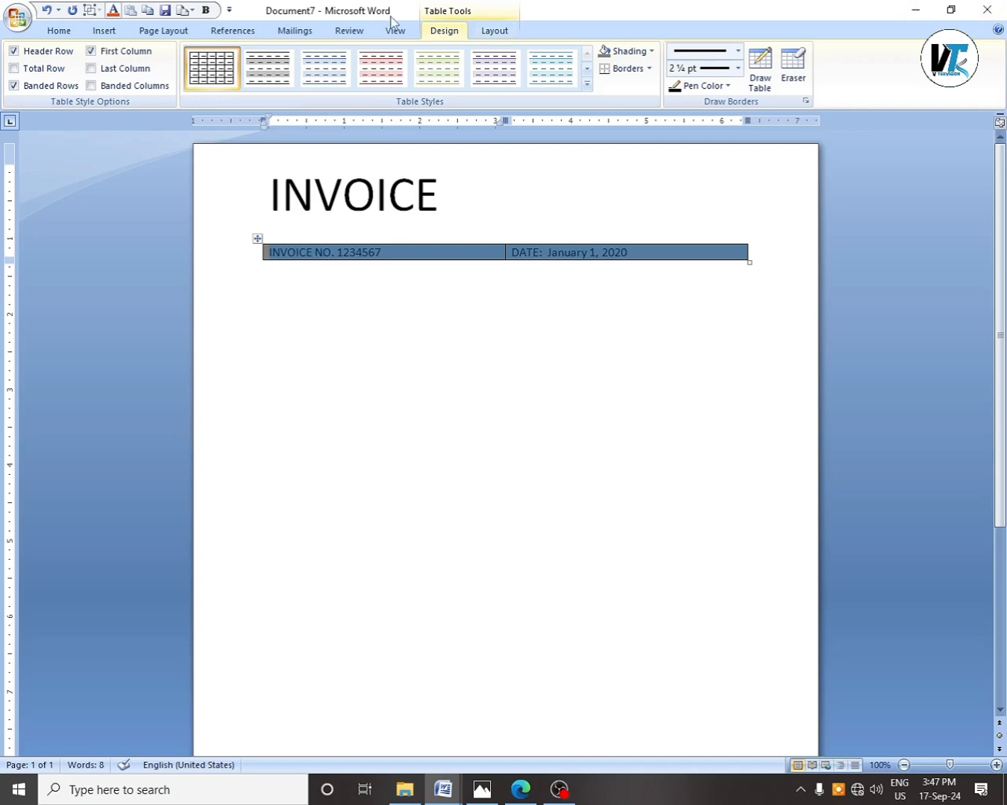
# Make the text in the shaded invoice number and date row white and bold.
pyautogui.click(59, 31)
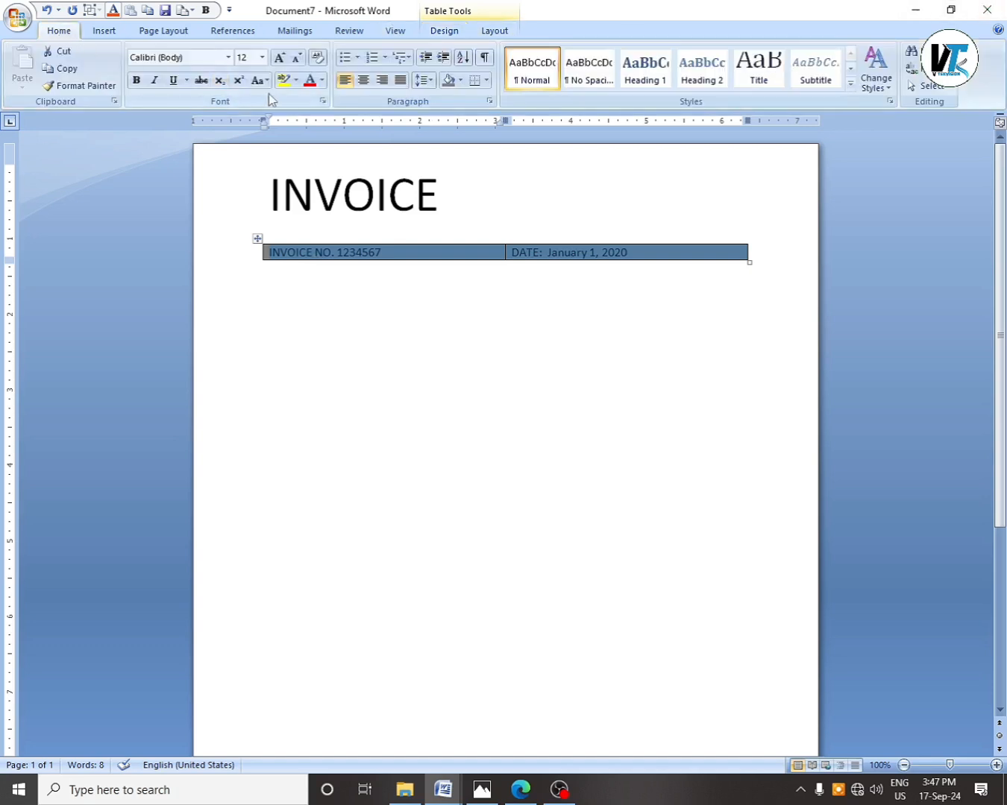
pyautogui.click(323, 84)
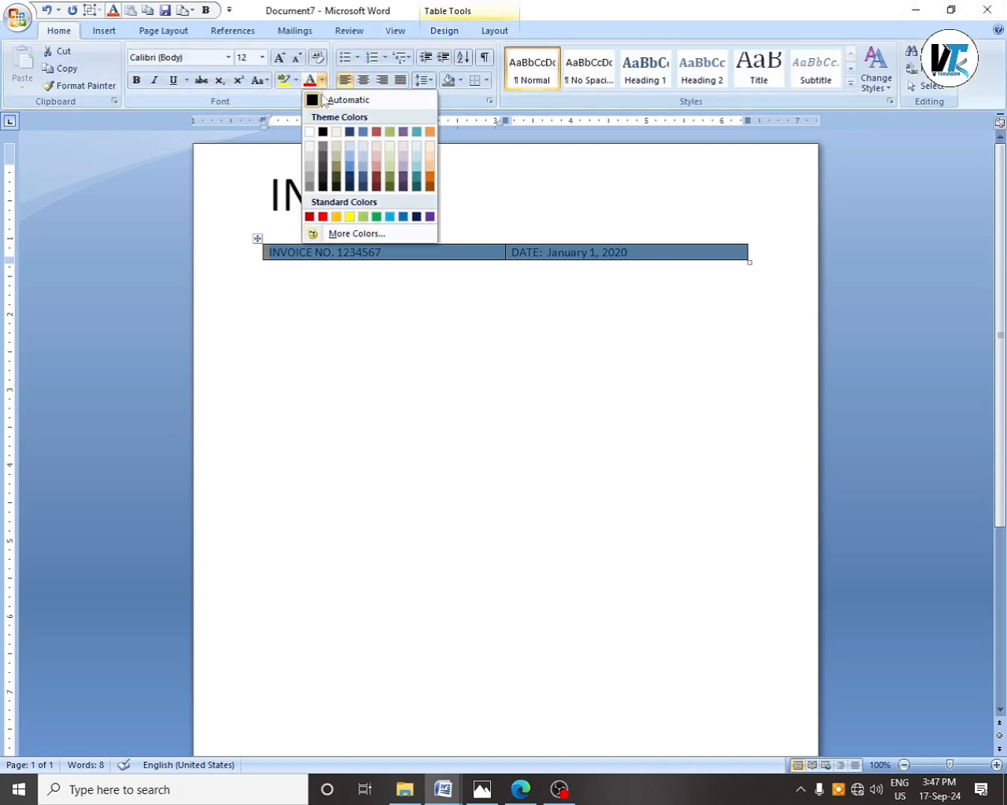
pyautogui.click(317, 132)
pyautogui.click(137, 81)
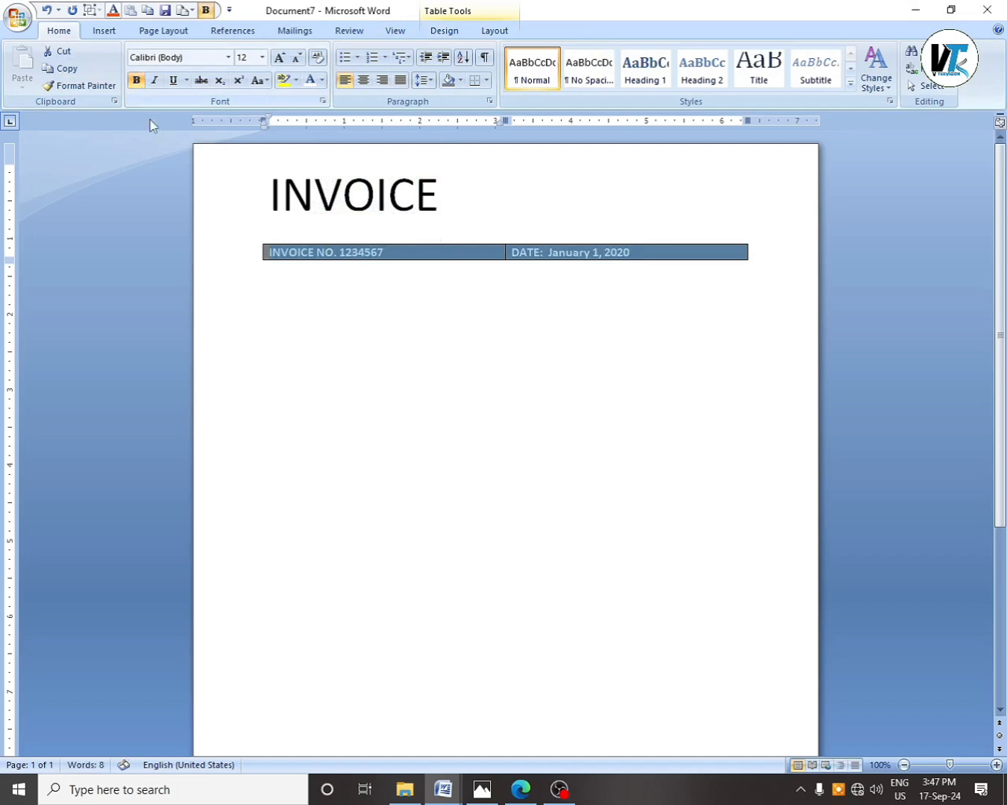
# Below the table, enter the placeholder lines Your Company Name, Company Address, City, State & Zip, and Phone Number.
pyautogui.click(272, 279)
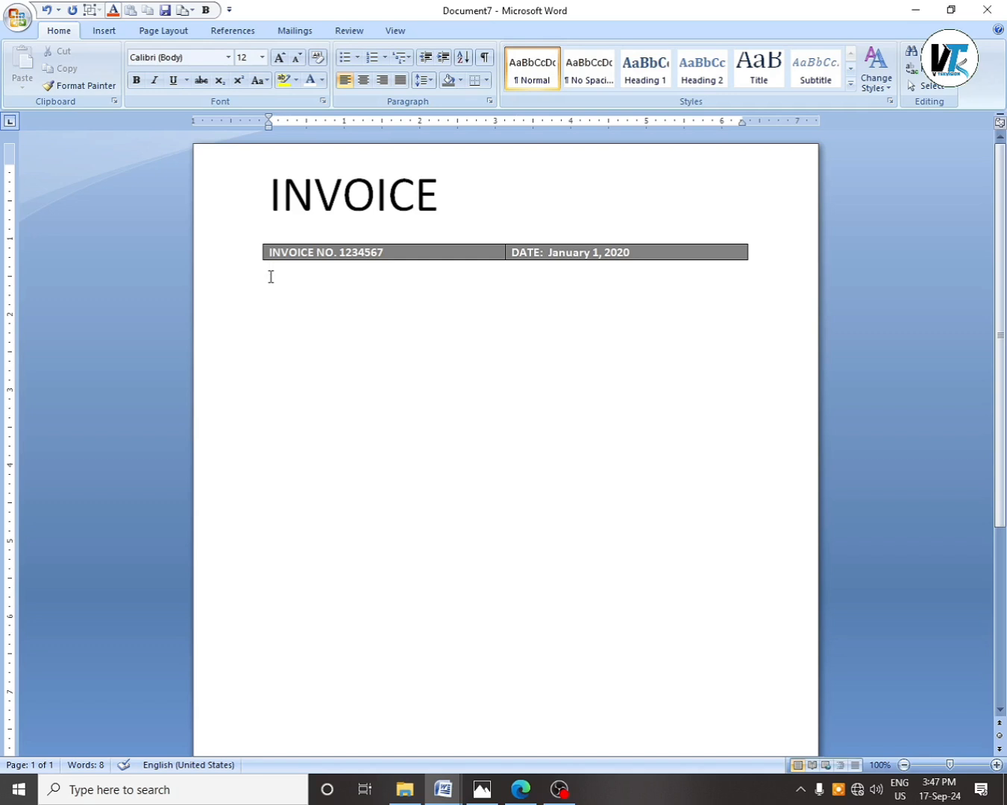
pyautogui.write('Your o')
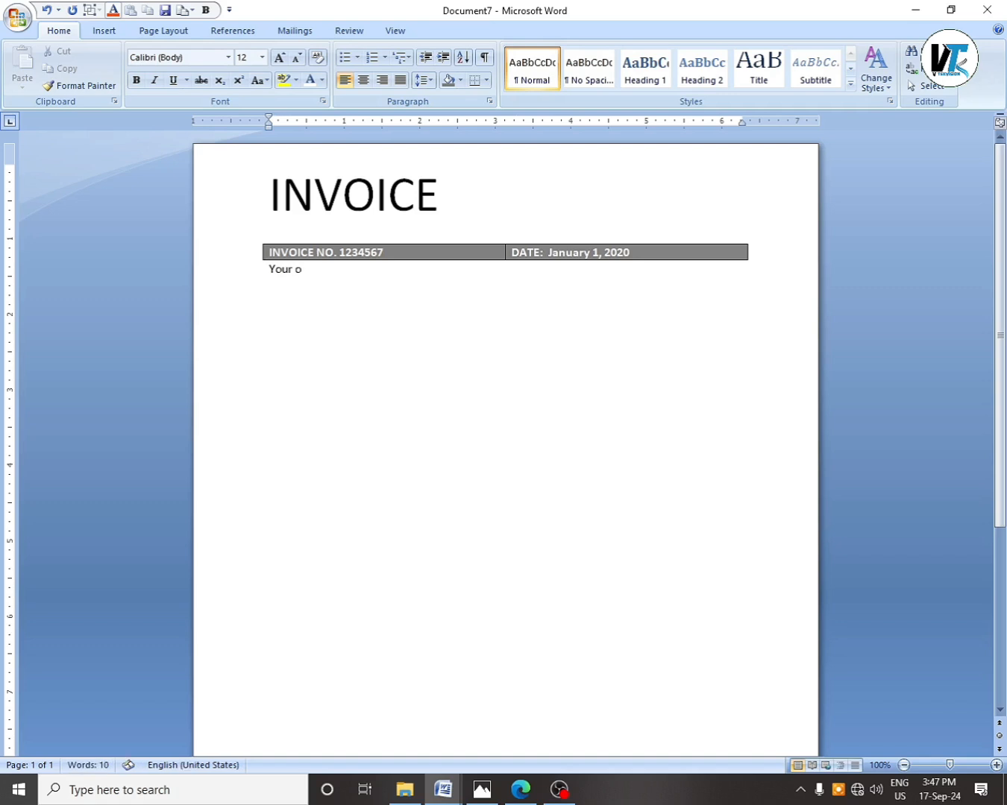
pyautogui.press('BackSpace')
pyautogui.write('Company Name')
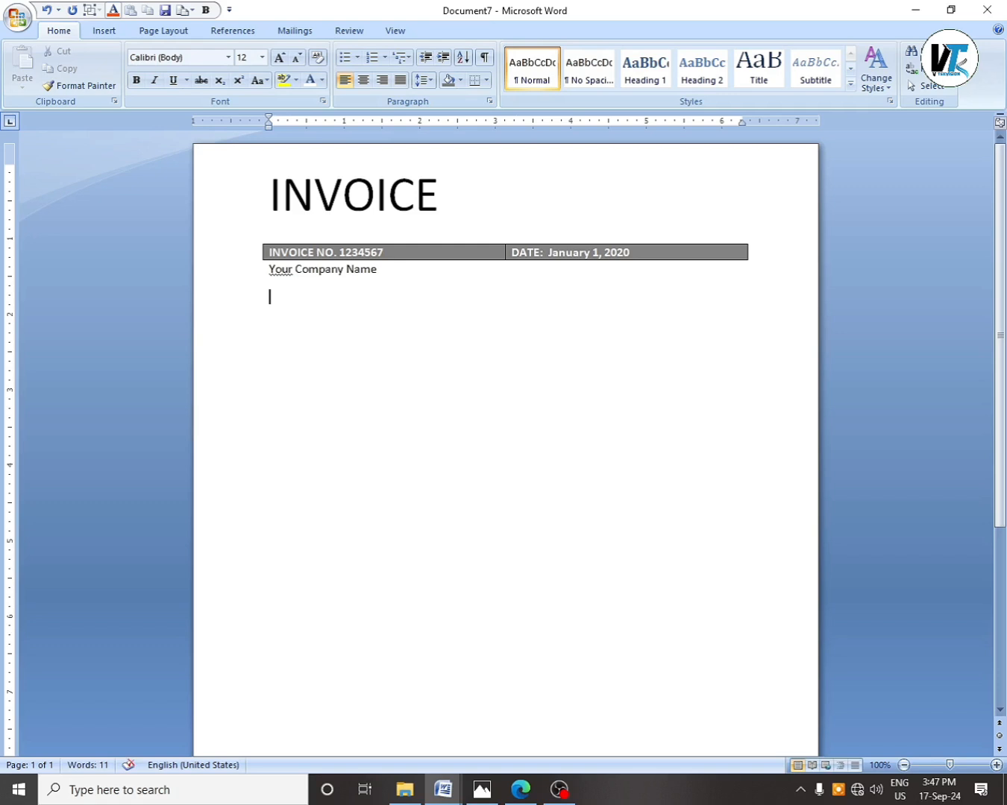
pyautogui.write('Company Address')
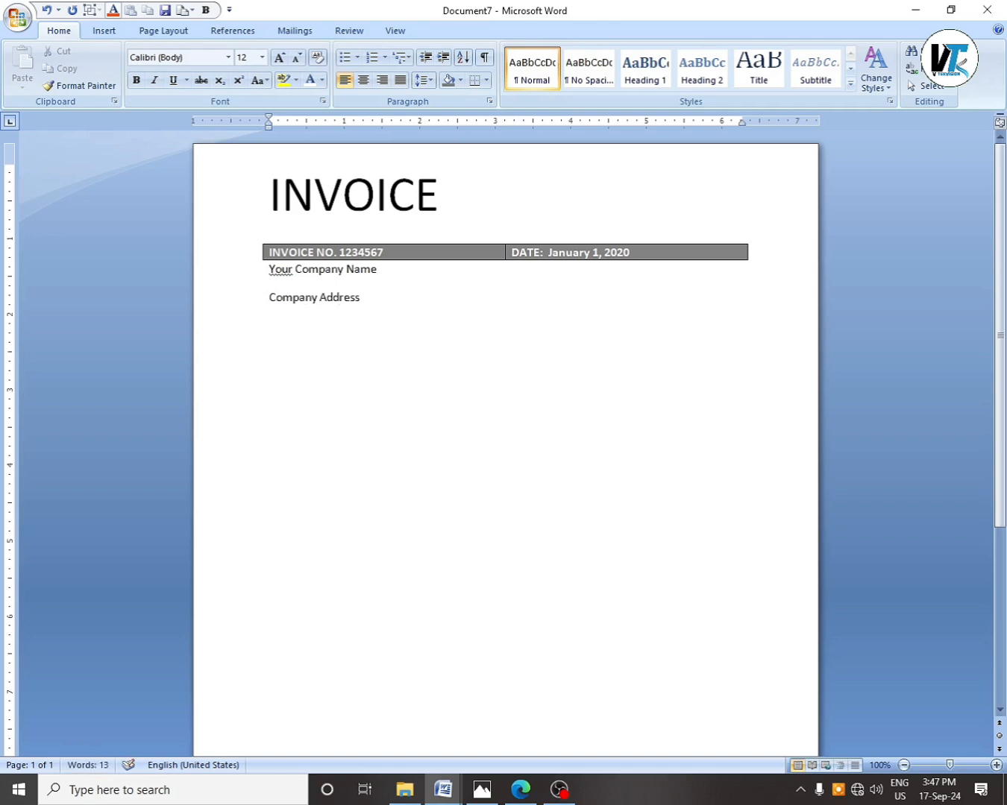
pyautogui.write('City, State & Zip')
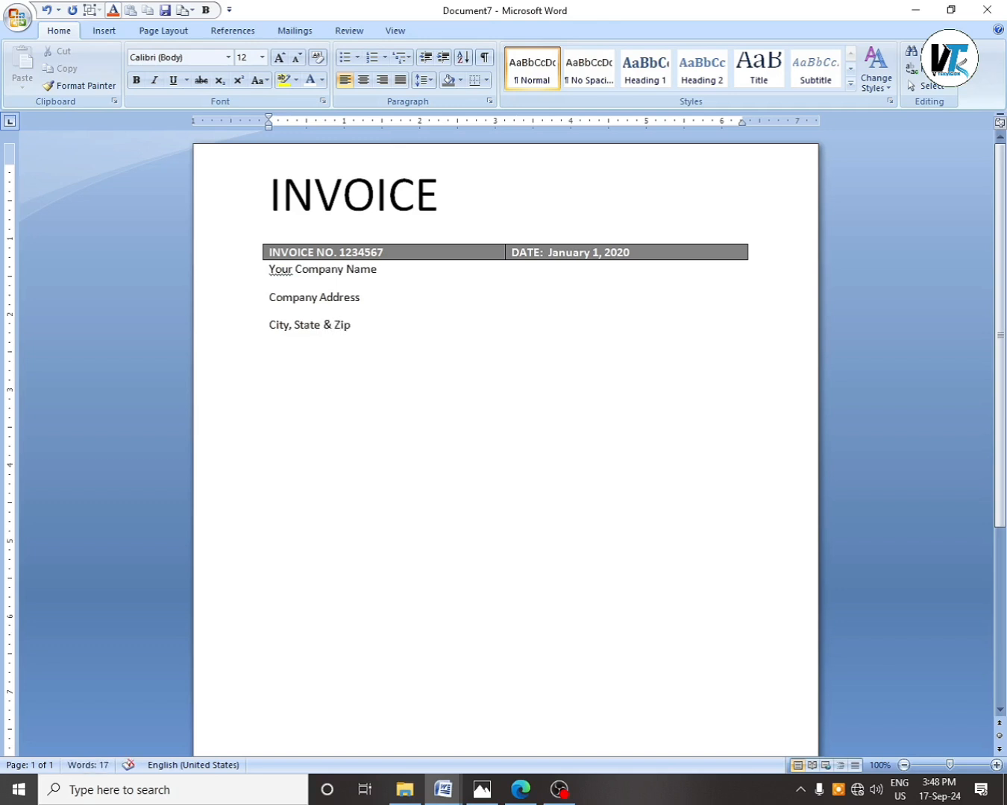
pyautogui.write('Phone Number')
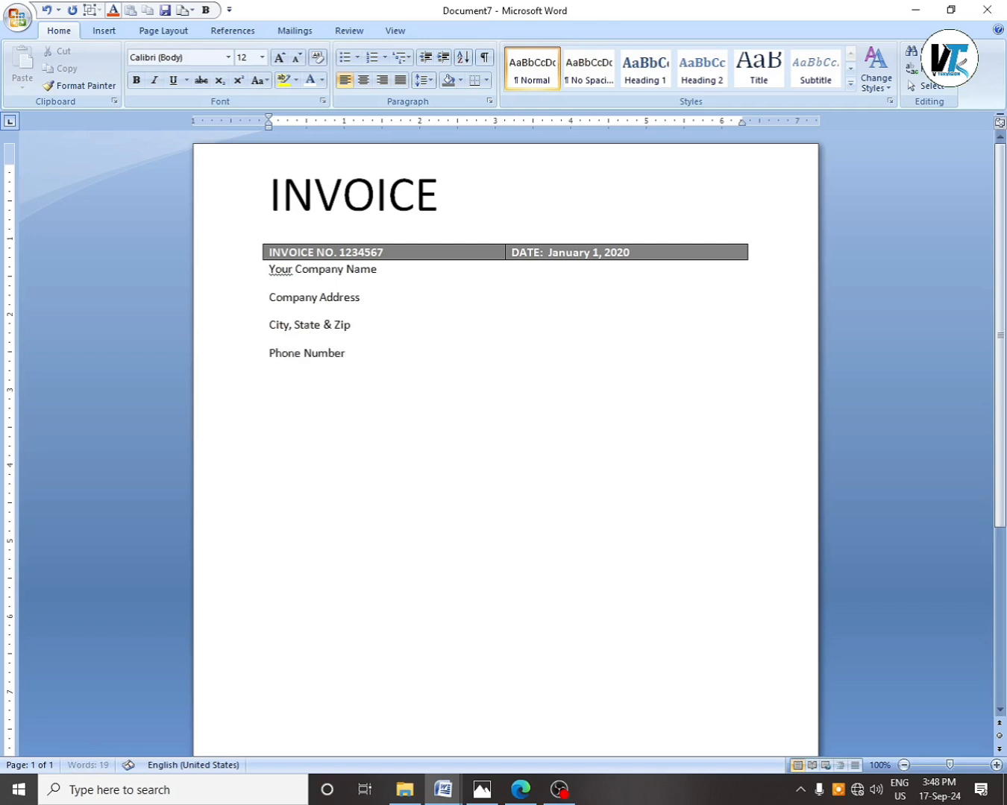
# Add the line Email and / or website below Phone Number and ignore the grammar flag on Your Company Name.
pyautogui.write('Ea')
pyautogui.write('l and / or website')
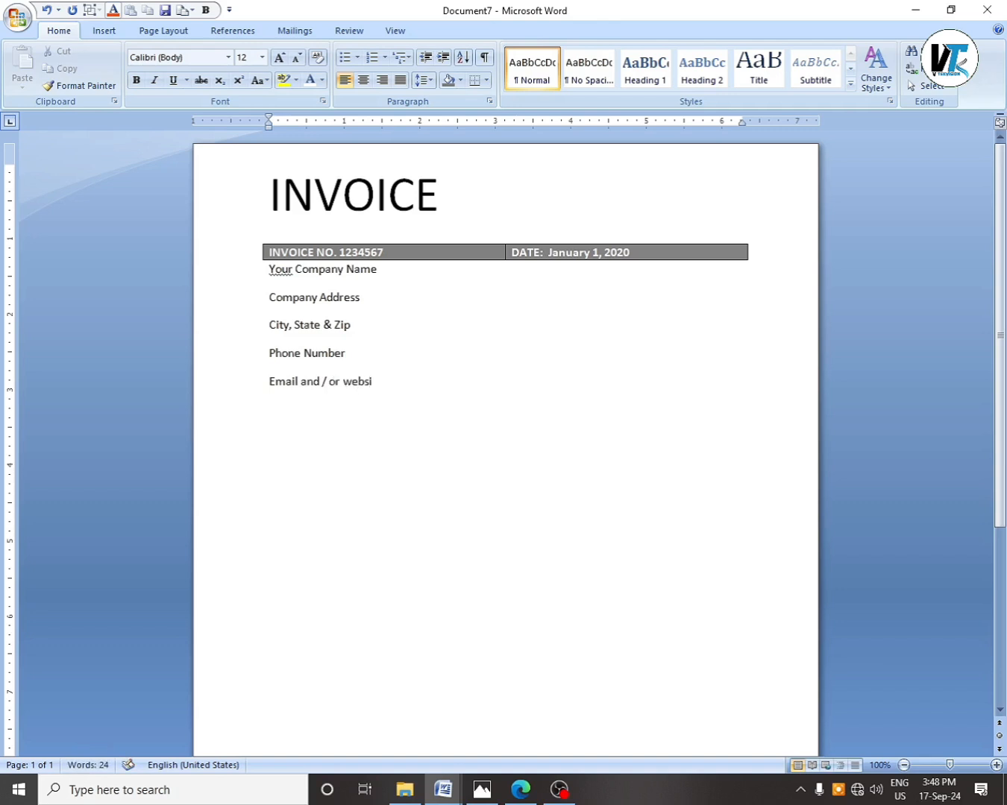
pyautogui.rightClick(296, 279)
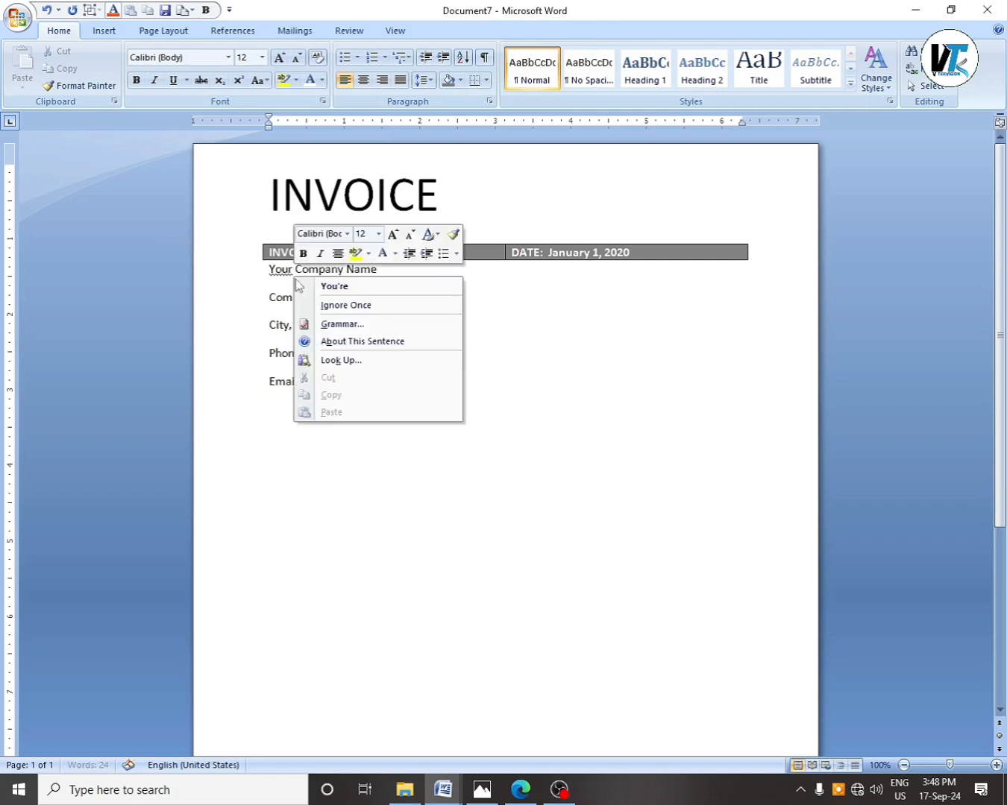
pyautogui.click(338, 305)
# Make the Your Company Name line bold and italic, and dismiss its grammar flag.
pyautogui.moveTo(271, 268); pyautogui.dragTo(366, 270)
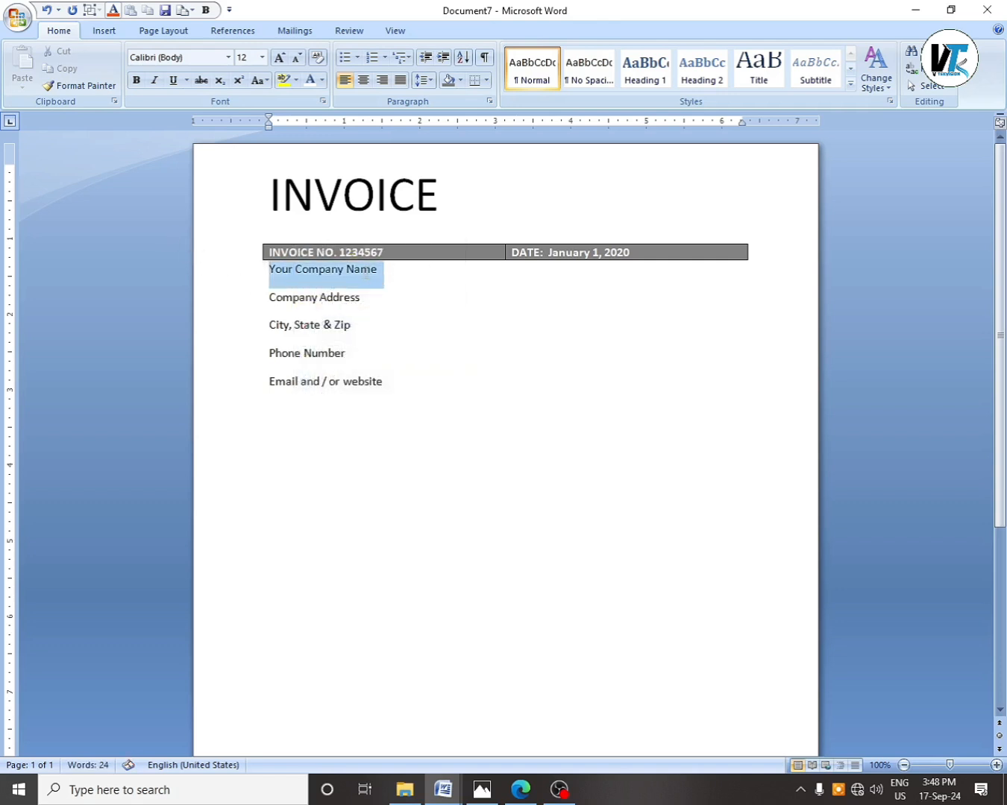
pyautogui.click(136, 80)
pyautogui.click(153, 80)
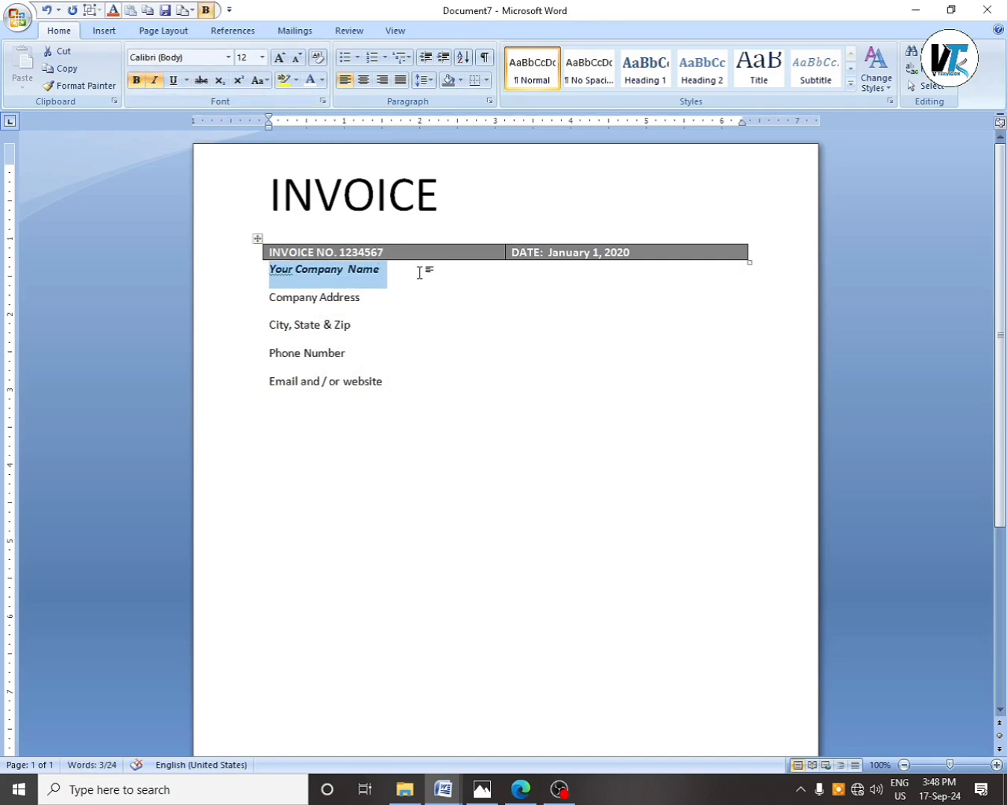
pyautogui.click(388, 270)
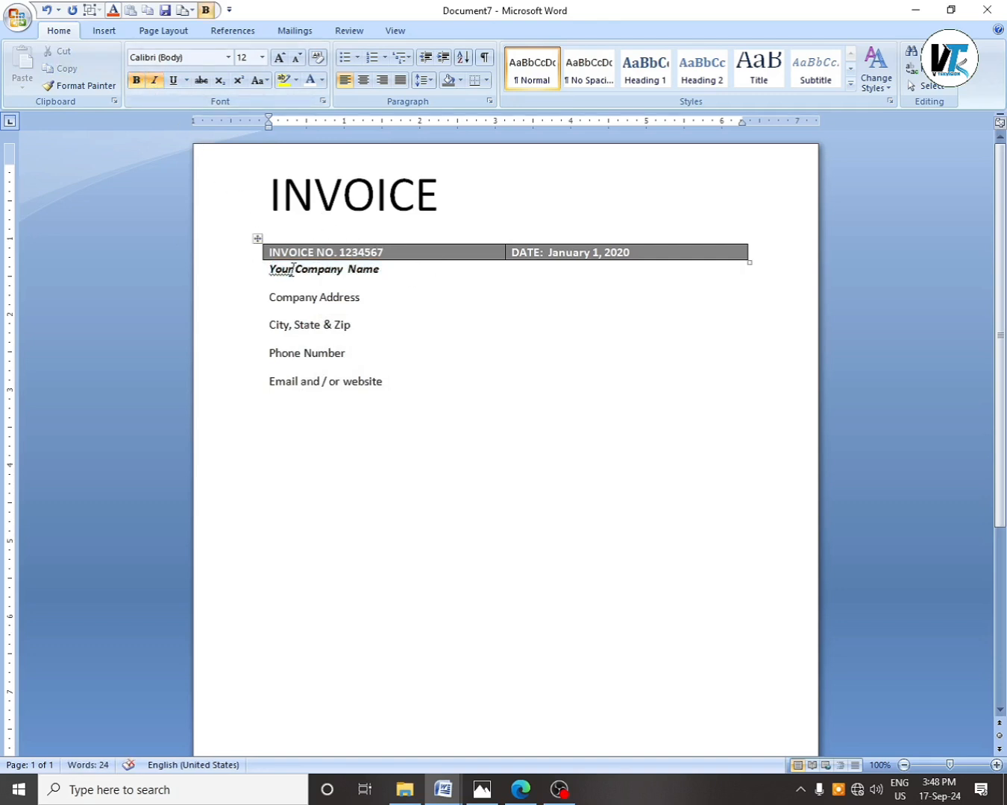
pyautogui.rightClick(292, 270)
pyautogui.click(336, 303)
# Remove the space after paragraph from all five company detail lines.
pyautogui.moveTo(268, 270); pyautogui.dragTo(388, 391)
pyautogui.click(430, 80)
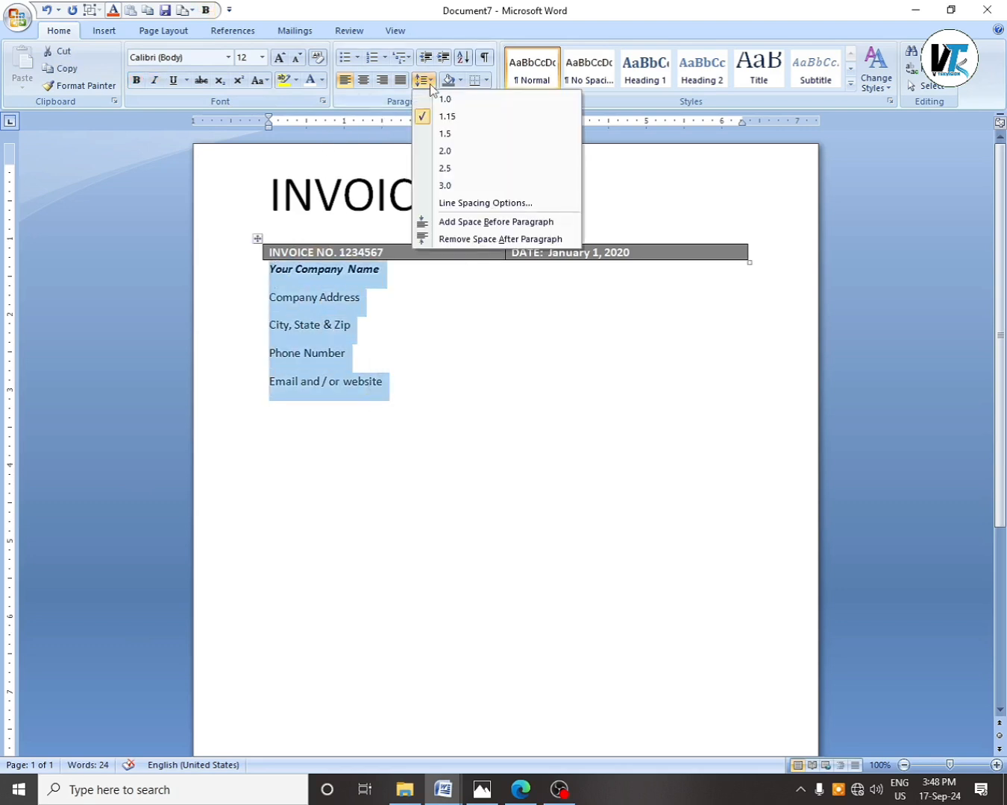
pyautogui.click(455, 238)
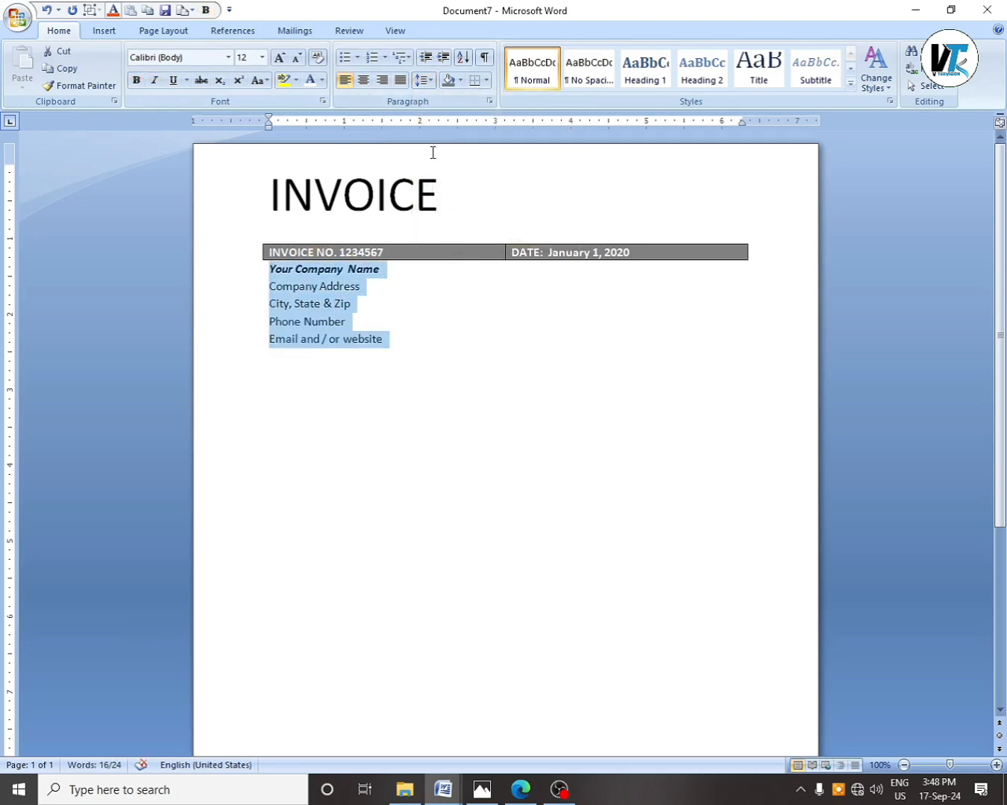
pyautogui.click(466, 337)
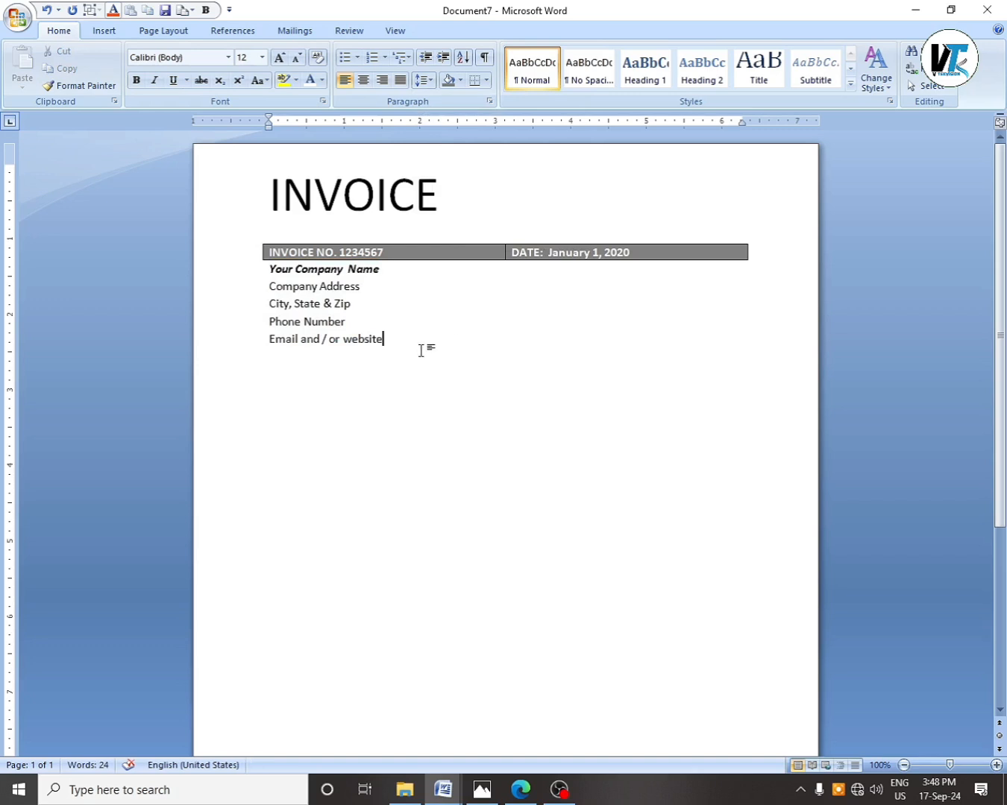
# Insert a table with two columns and one row on a new line below the company details.
pyautogui.press('Return')
pyautogui.click(104, 32)
pyautogui.click(127, 69)
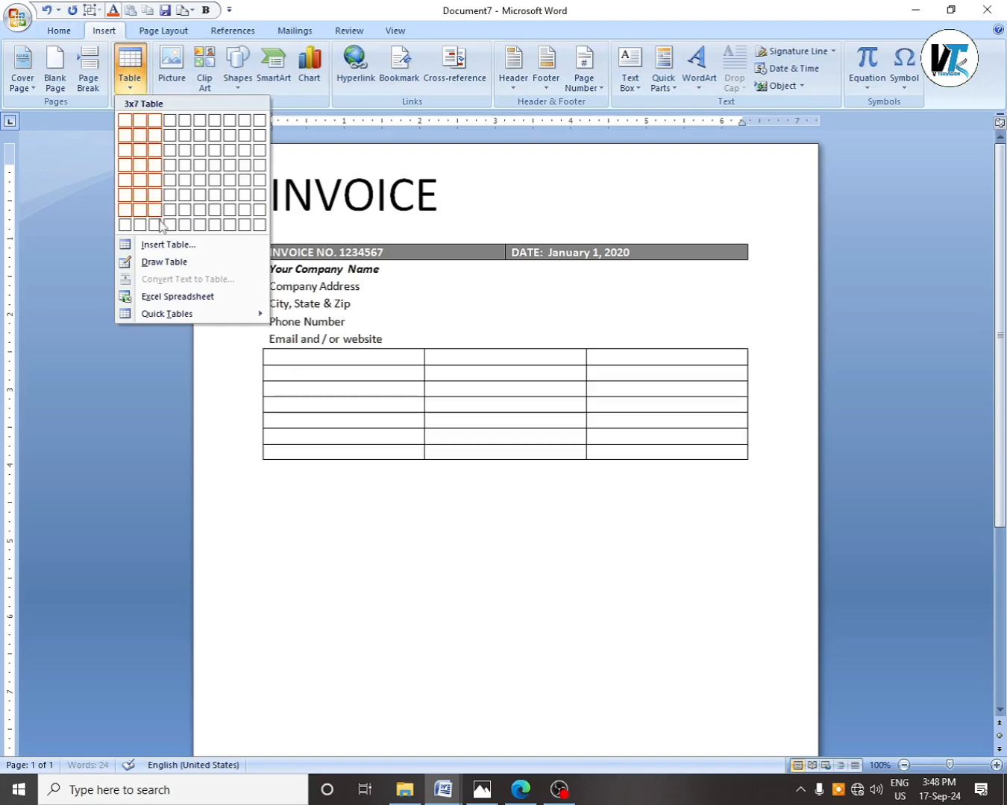
pyautogui.click(159, 244)
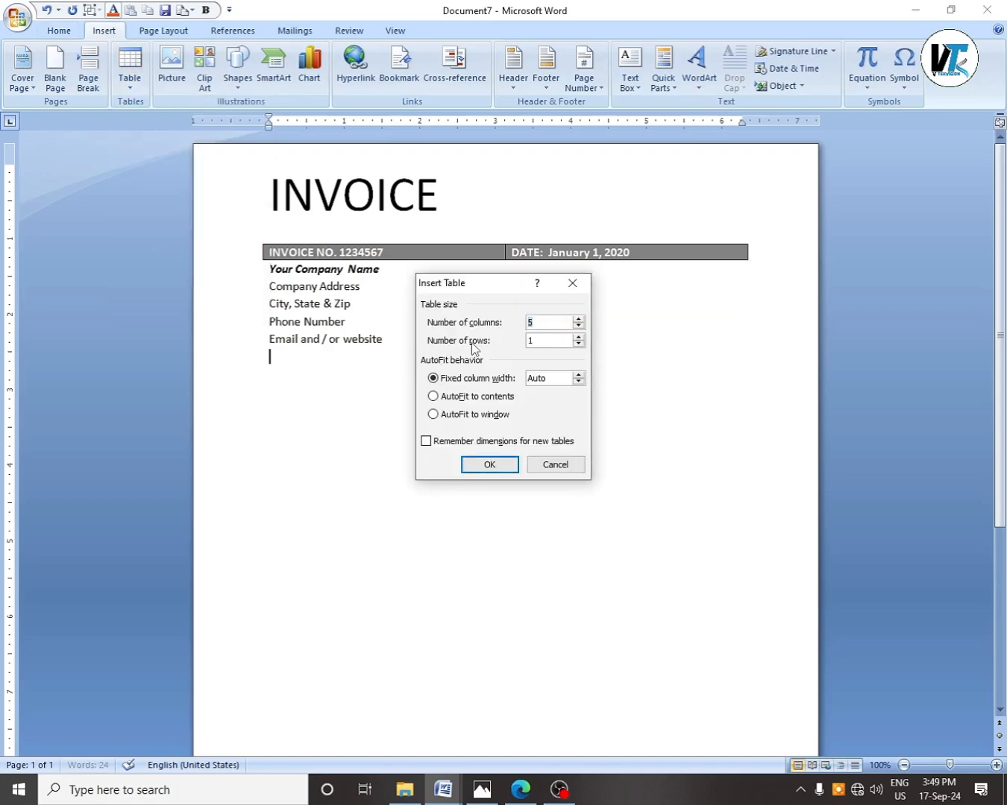
pyautogui.write('2')
pyautogui.click(489, 465)
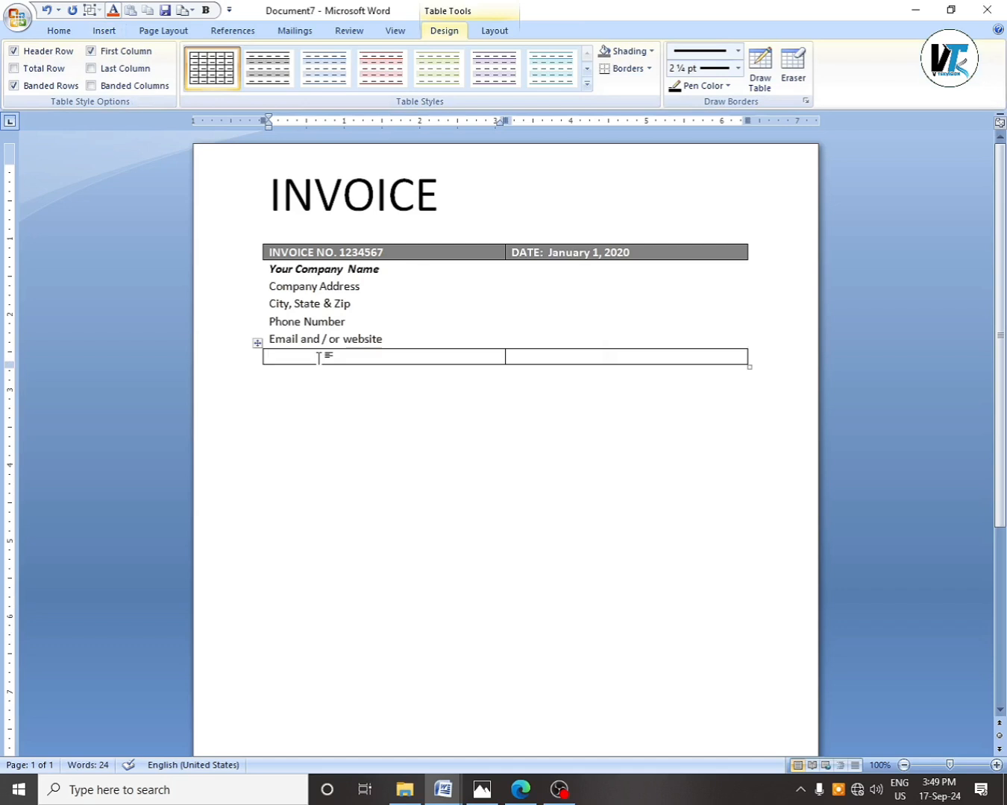
# Enter BILL TO: in the new table's first cell and SHIP TO: in its second.
pyautogui.write('BILL TO:')
pyautogui.press('Tab')
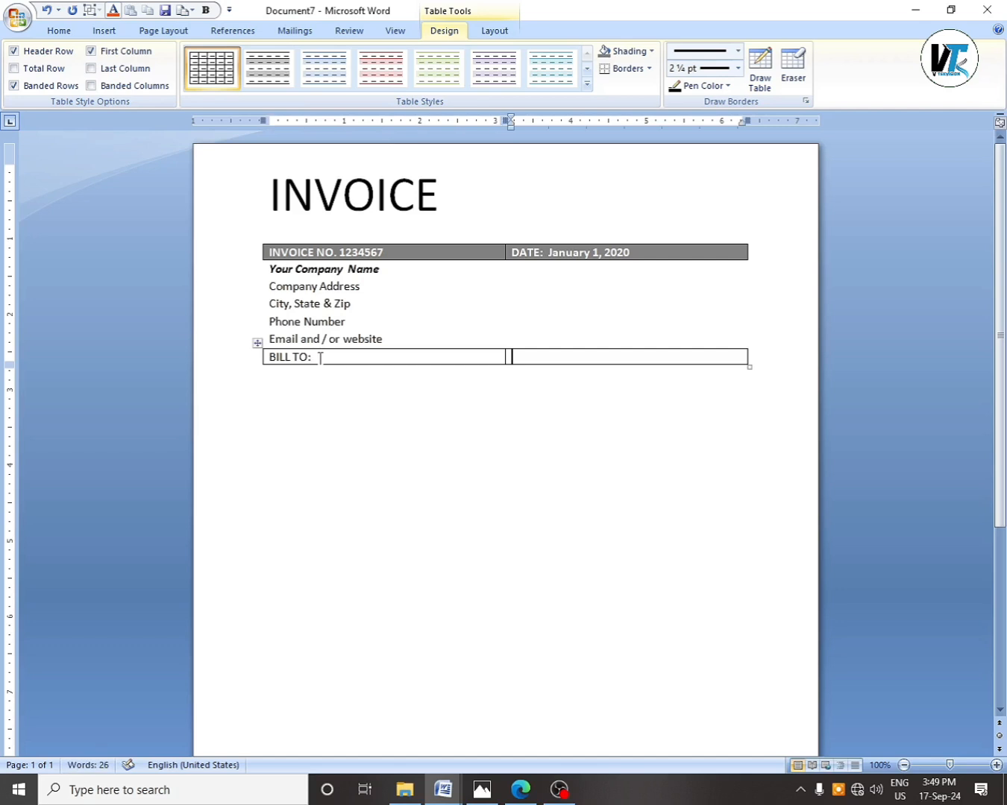
pyautogui.write('SHIP TO:')
# Shade both cells of the BILL TO and SHIP TO row black and make the text bold.
pyautogui.click(264, 357)
pyautogui.moveTo(470, 367); pyautogui.dragTo(536, 366)
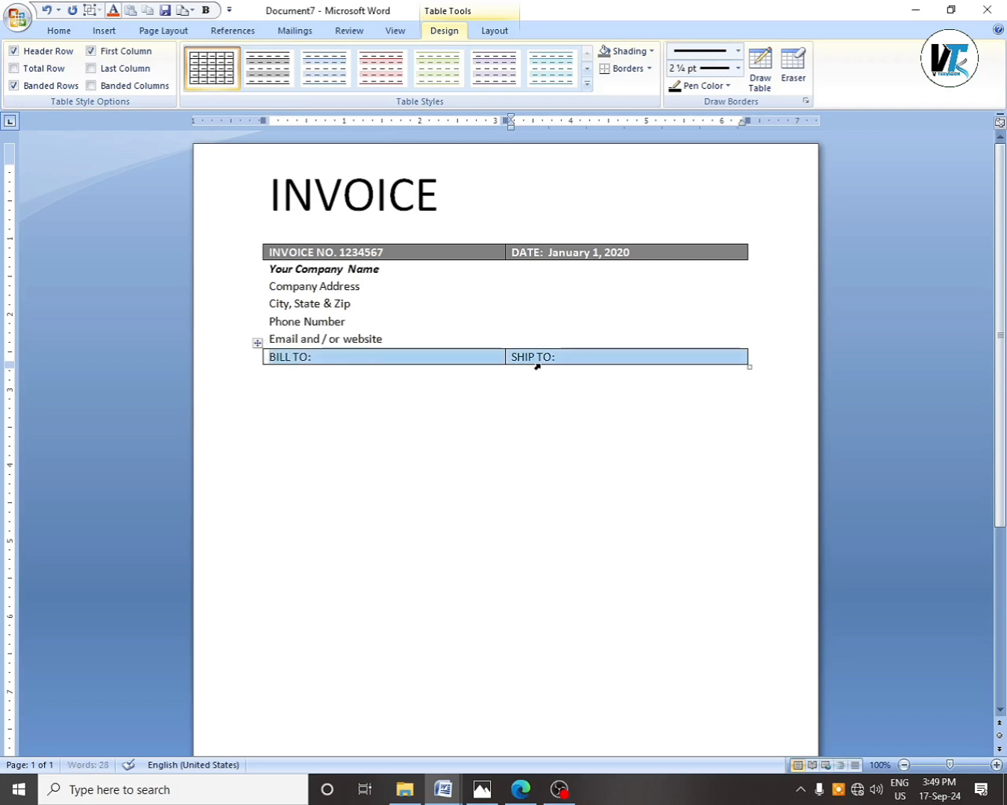
pyautogui.click(651, 51)
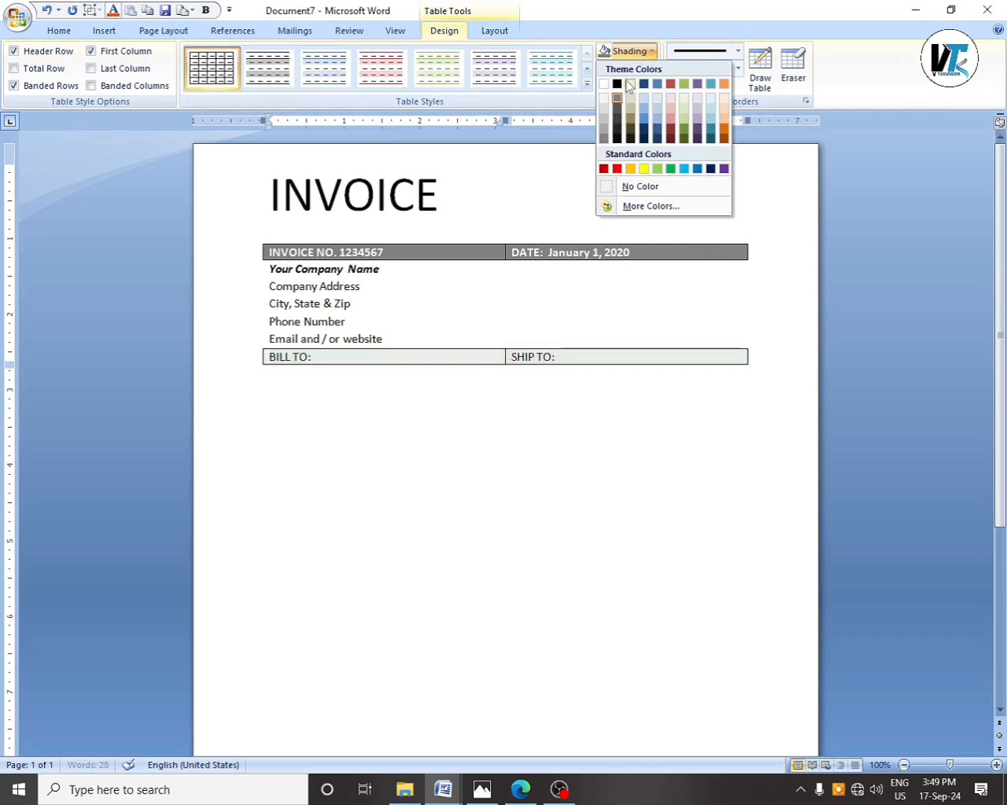
pyautogui.click(645, 137)
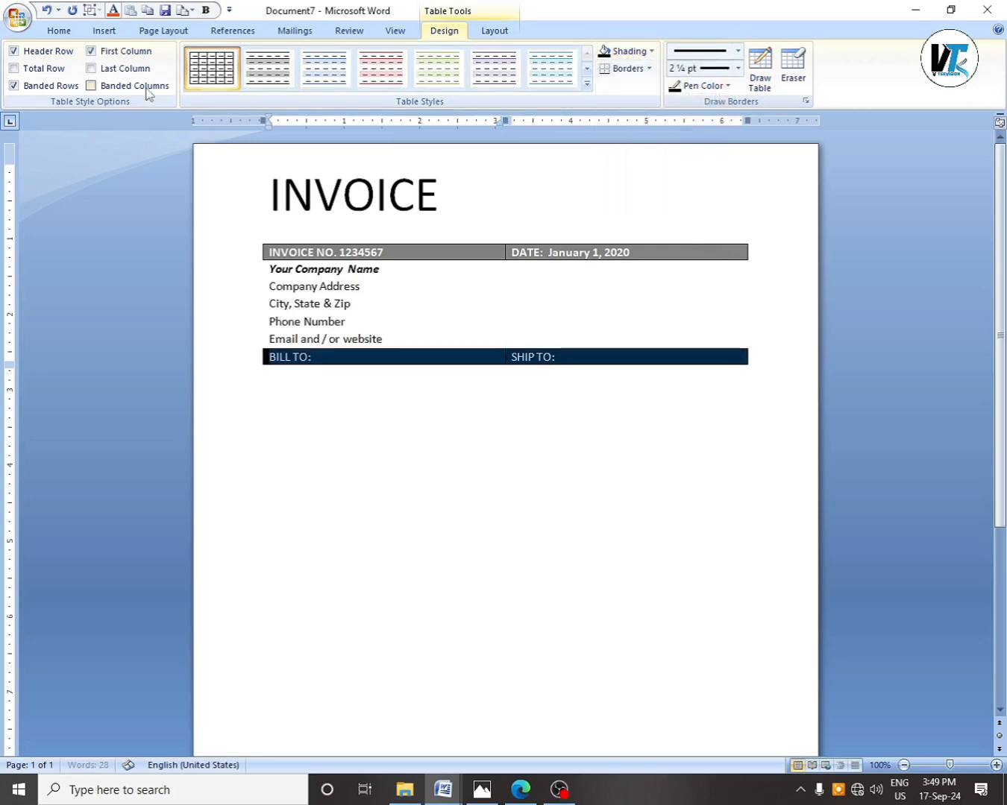
pyautogui.click(59, 31)
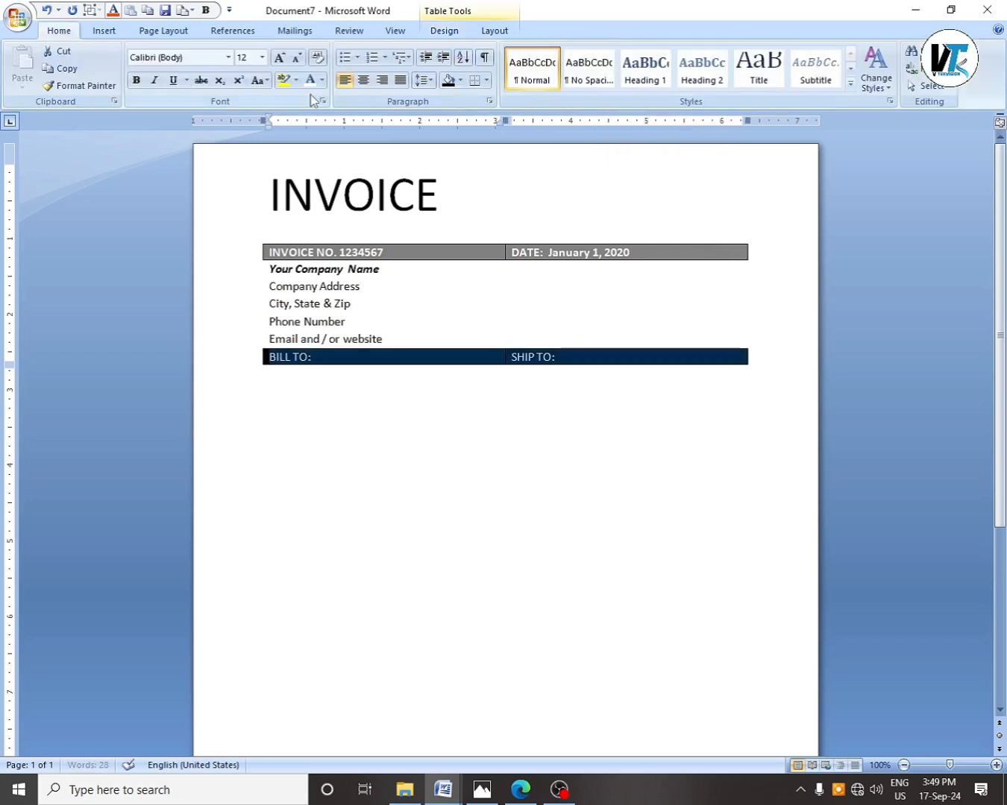
pyautogui.click(136, 79)
# Enter Company Name under both BILL TO and SHIP TO, using a left tab stop at about 3.1 inches for the second column.
pyautogui.moveTo(271, 377); pyautogui.dragTo(275, 384)
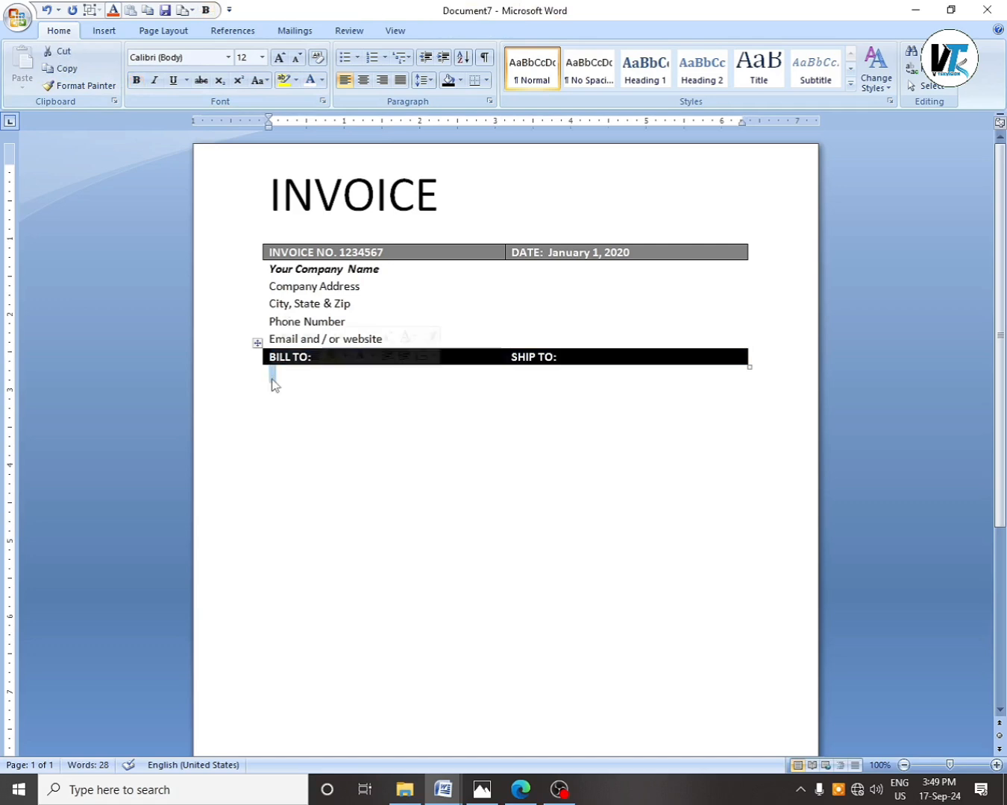
pyautogui.click(273, 382)
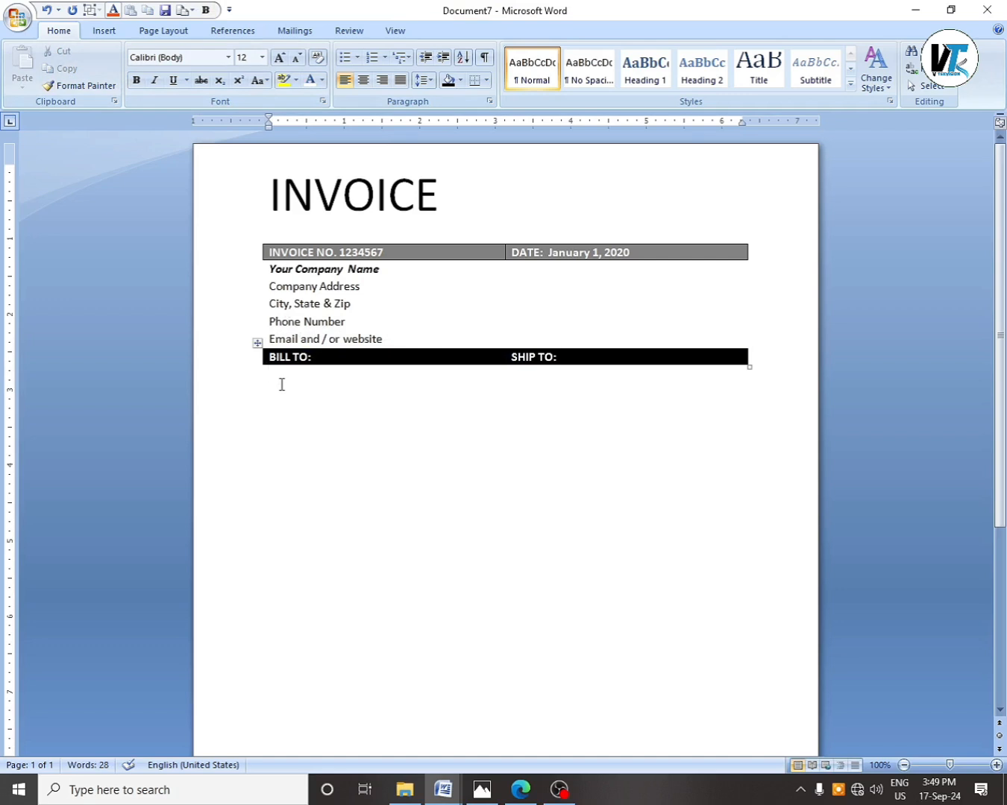
pyautogui.write('Company Name')
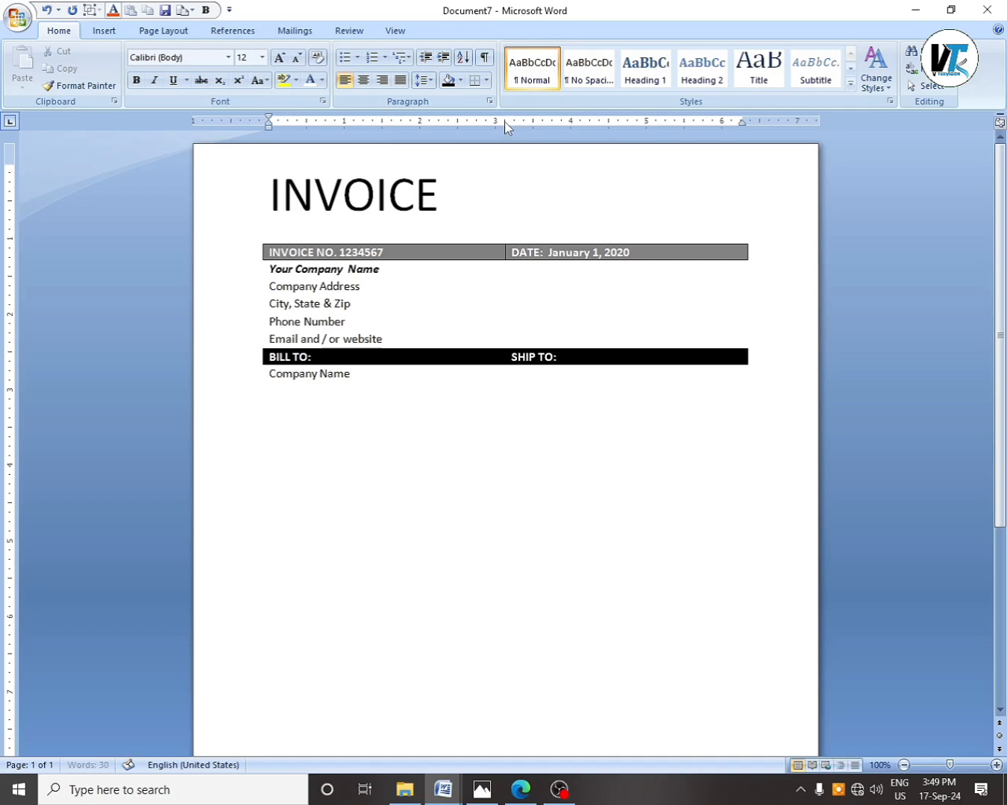
pyautogui.press('Tab')
pyautogui.doubleClick(505, 125)
pyautogui.click(529, 495)
pyautogui.write('Company Name')
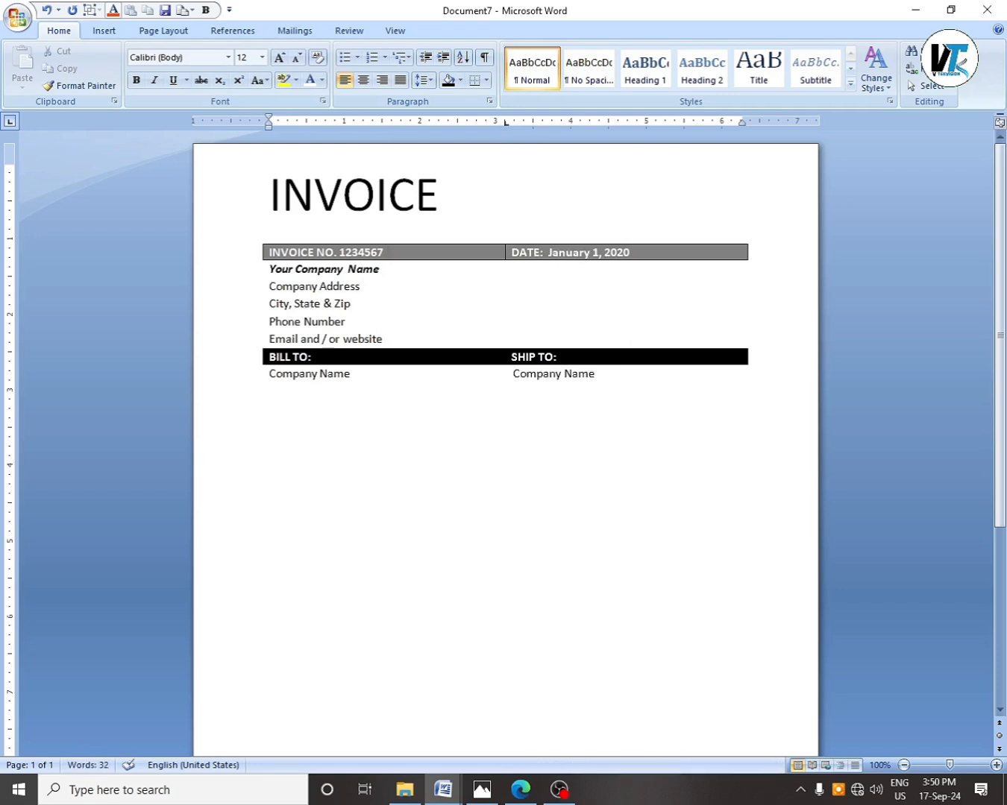
# Add an Address line under both Company Name entries and correct the misspelled one in the BILL TO column.
pyautogui.press('Return')
pyautogui.write('Adress')
pyautogui.press('Tab')
pyautogui.write('Address')
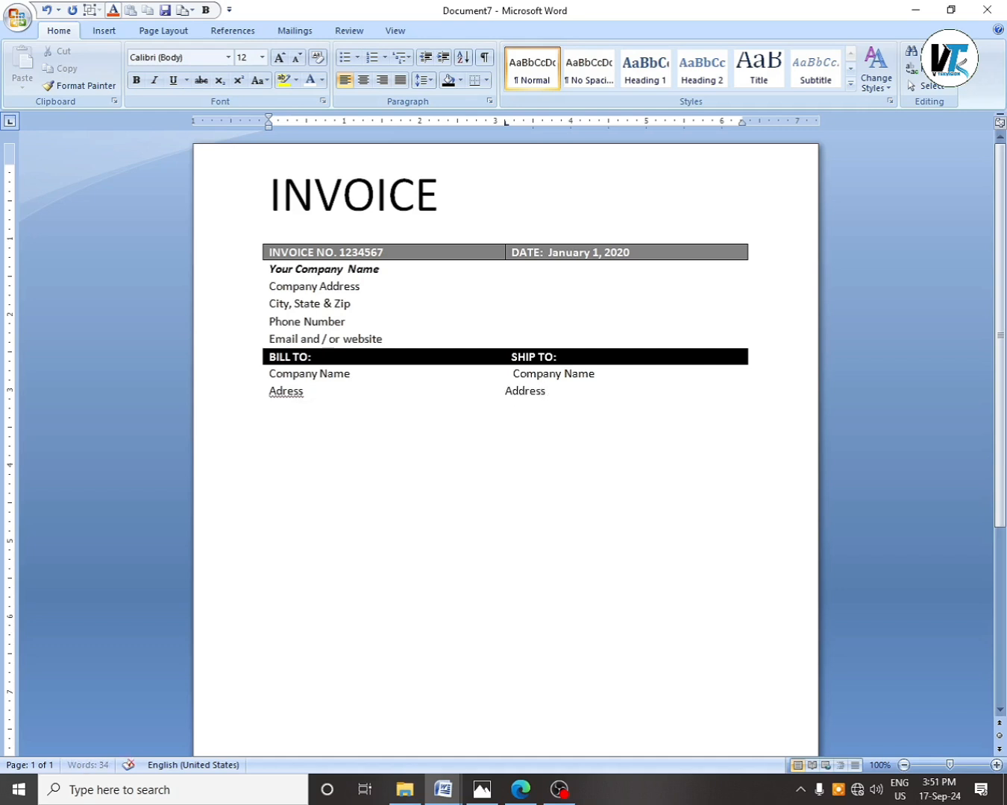
pyautogui.press('Return')
pyautogui.click(284, 390)
pyautogui.write('d')
# Add a City, State, Zip Code line under both Address entries, with a space before Zip.
pyautogui.write('C')
pyautogui.write('i')
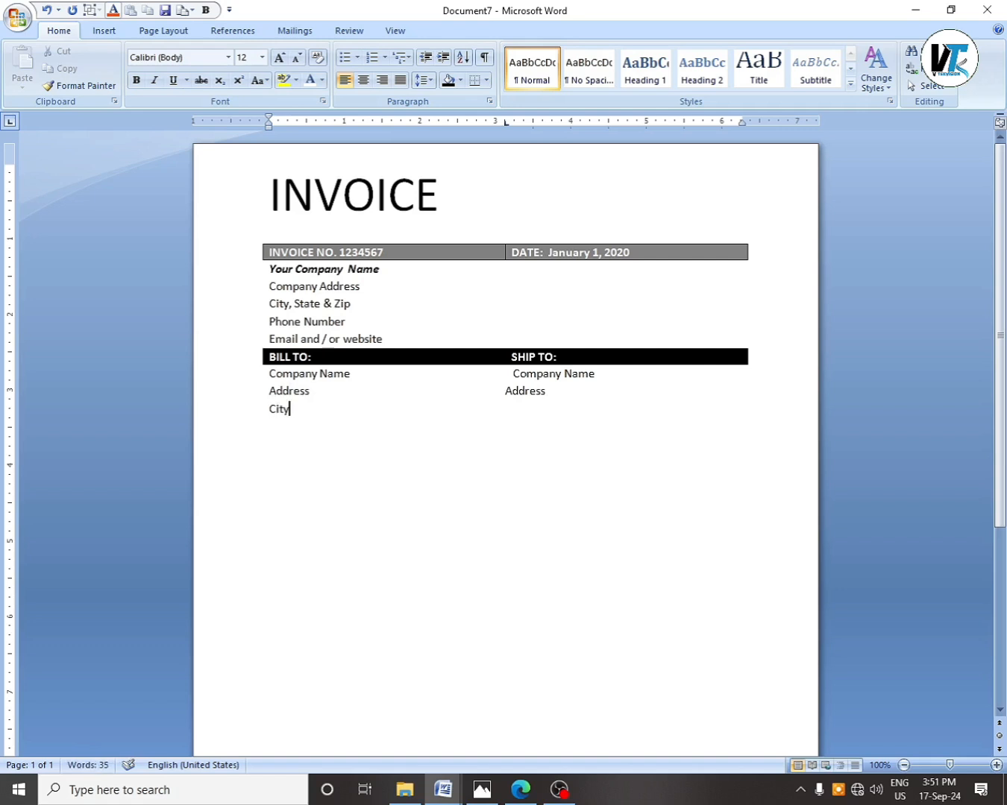
pyautogui.write('ty, State,Zip Code')
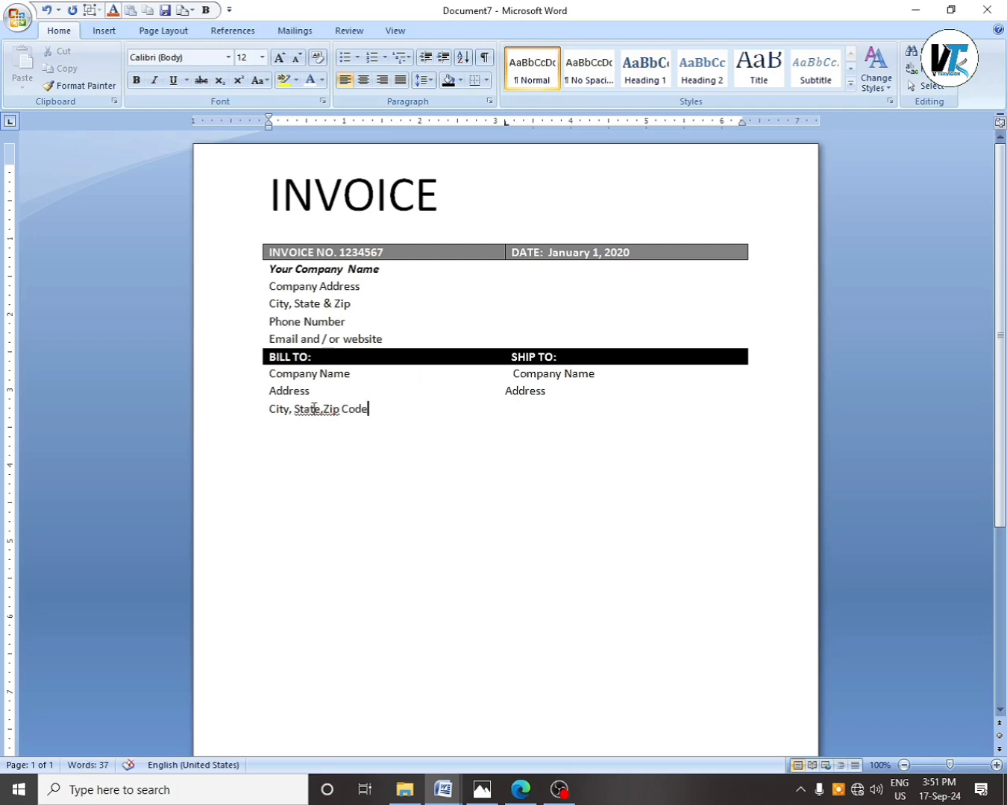
pyautogui.rightClick(312, 408)
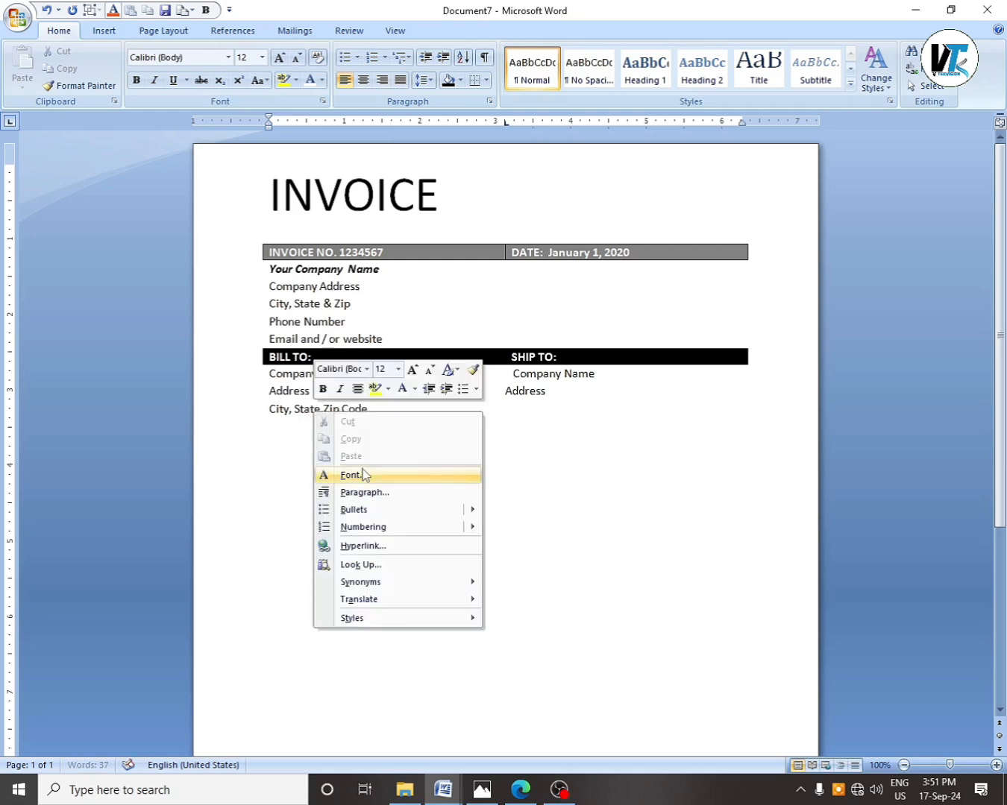
pyautogui.click(309, 409)
pyautogui.rightClick(310, 409)
pyautogui.click(368, 462)
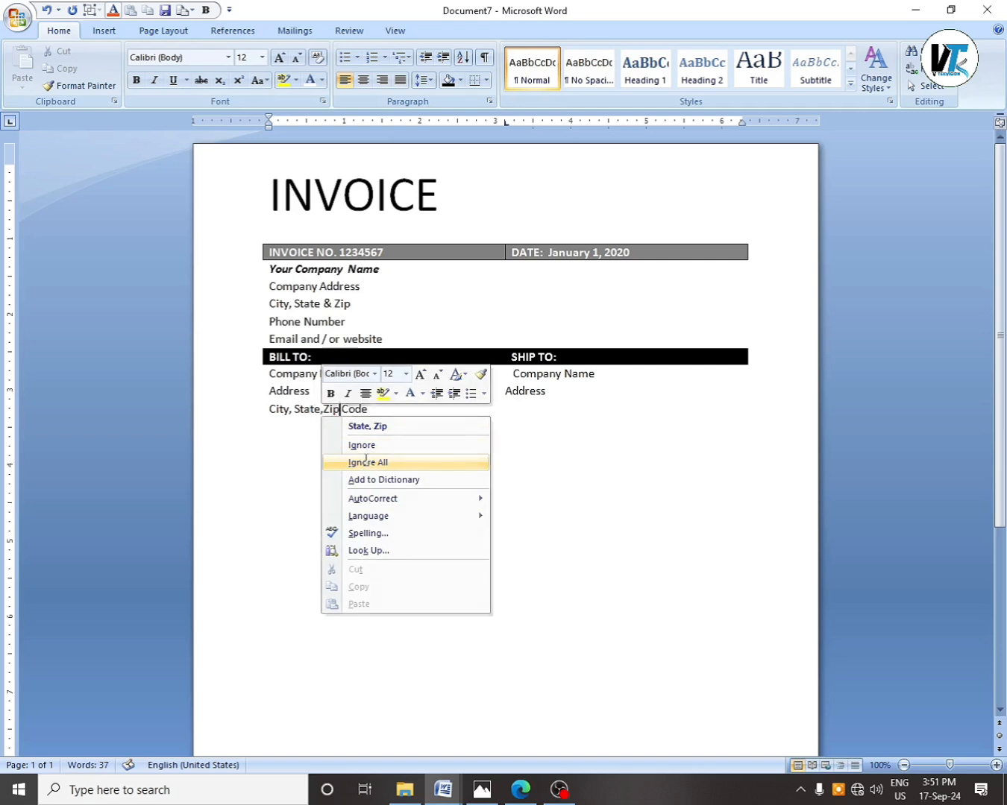
pyautogui.click(325, 408)
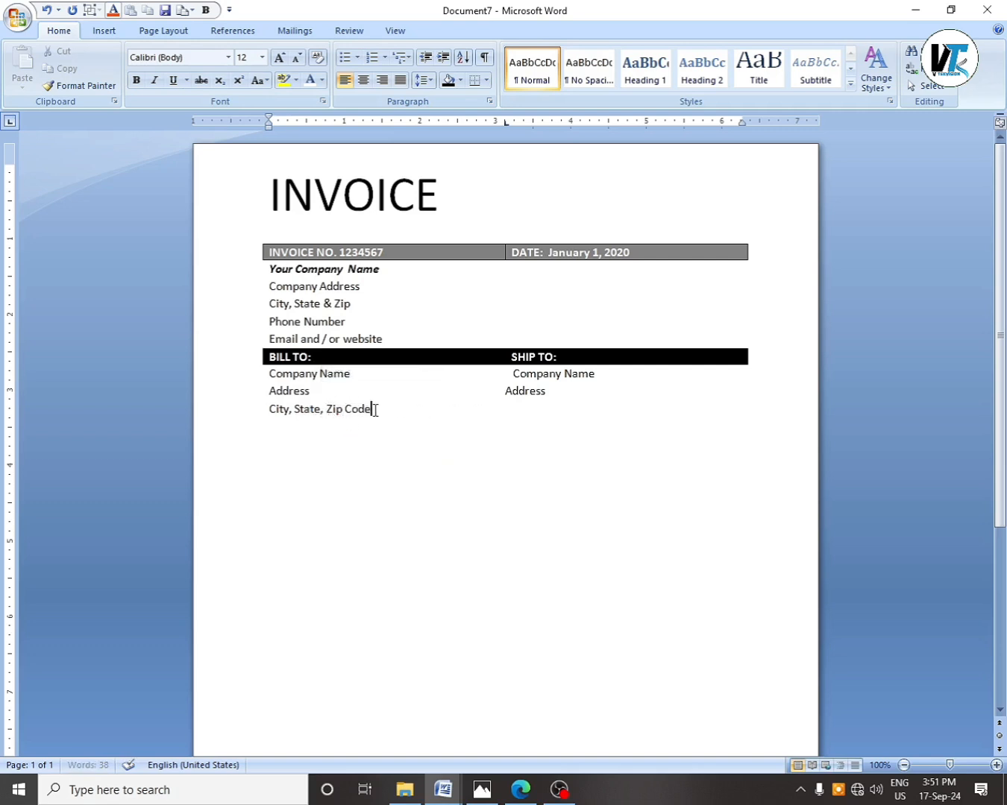
pyautogui.press('Tab')
pyautogui.write('City, State, Zip Code')
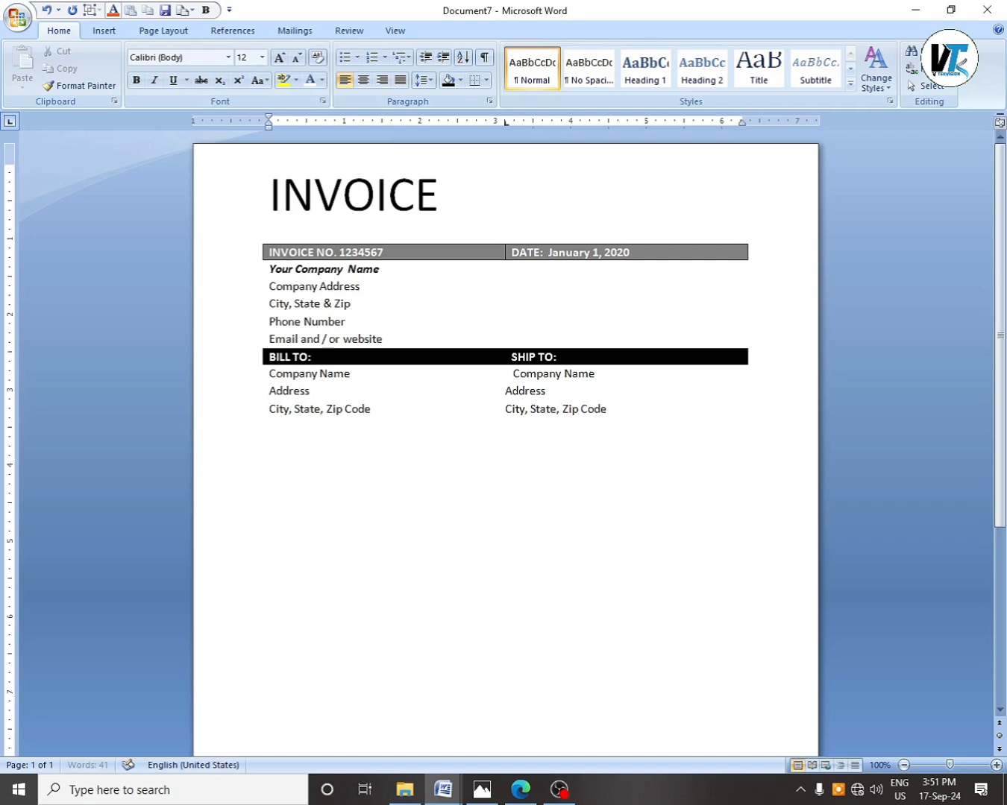
# Adjust the leading spaces of the three SHIP TO lines to align under the heading, and change the heading to SHIPT TO:.
pyautogui.click(511, 374)
pyautogui.press('BackSpace')
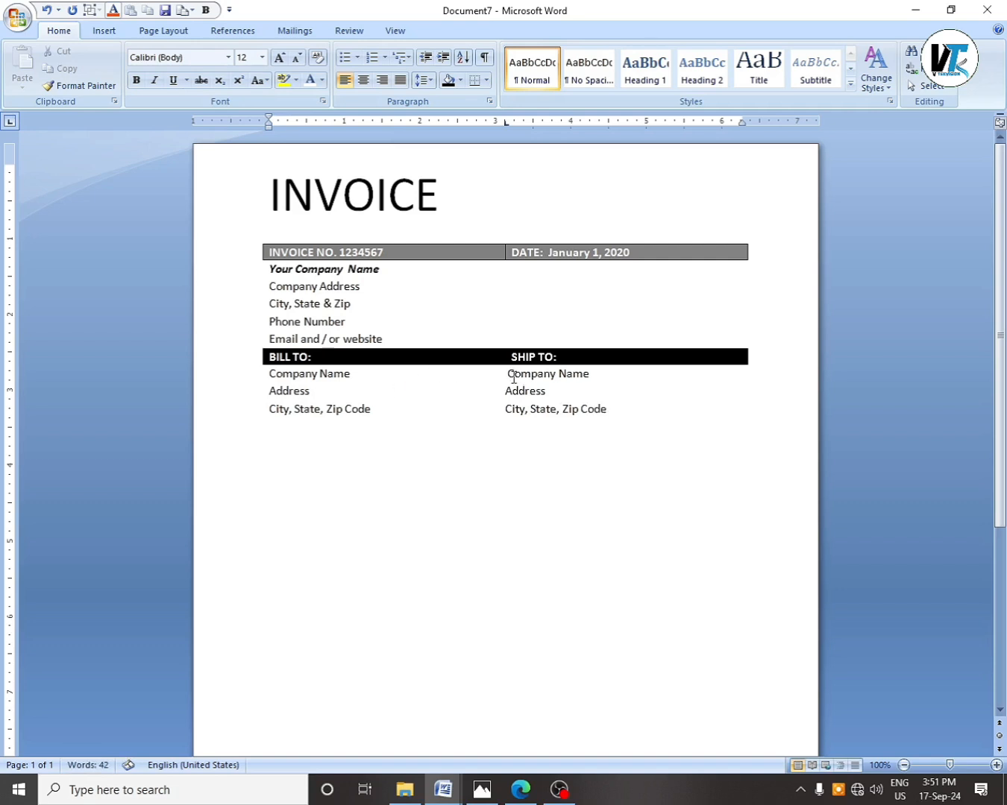
pyautogui.press('BackSpace')
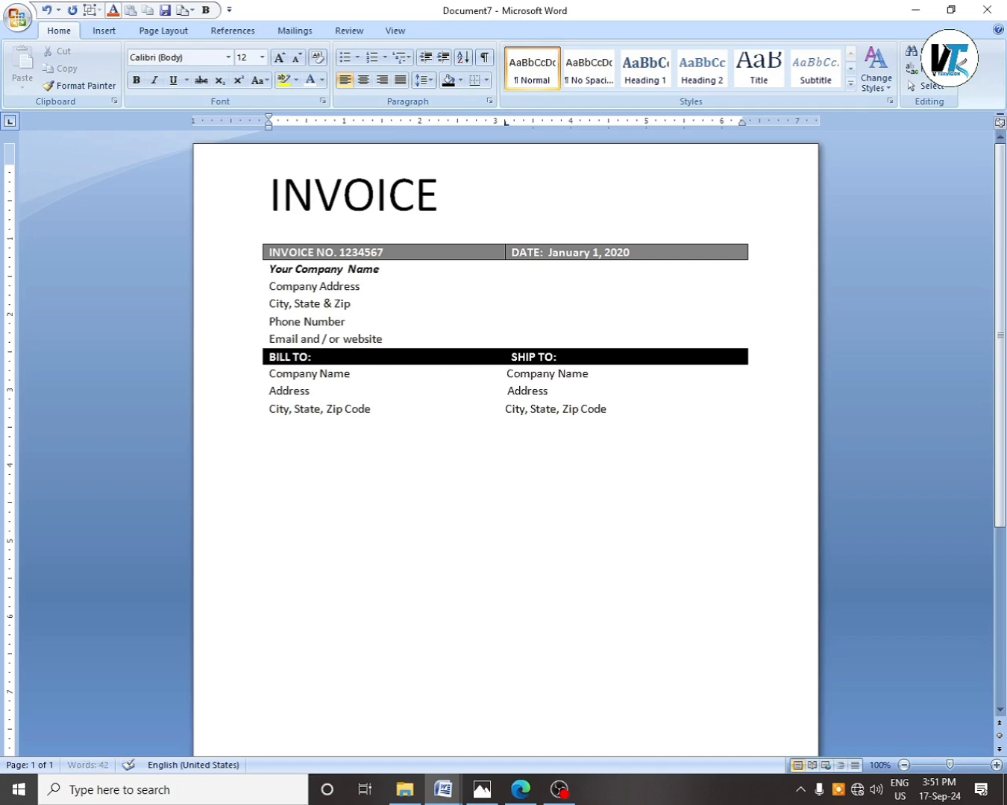
pyautogui.click(503, 409)
pyautogui.click(505, 394)
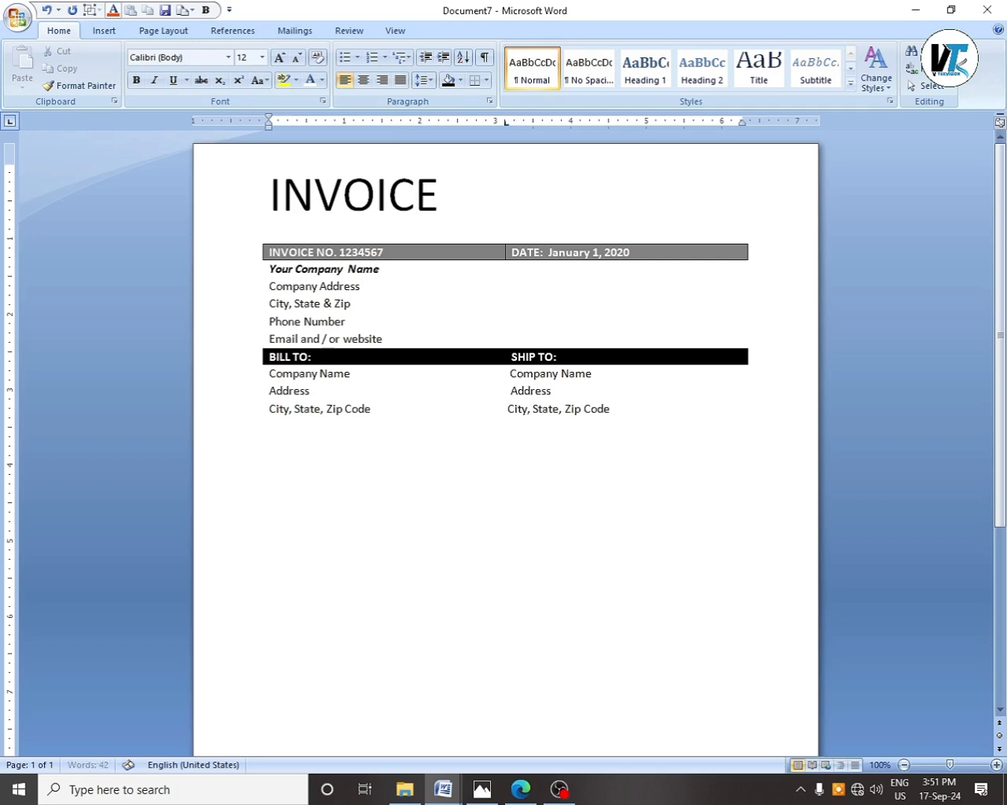
pyautogui.click(509, 479)
pyautogui.click(537, 356)
pyautogui.write('T')
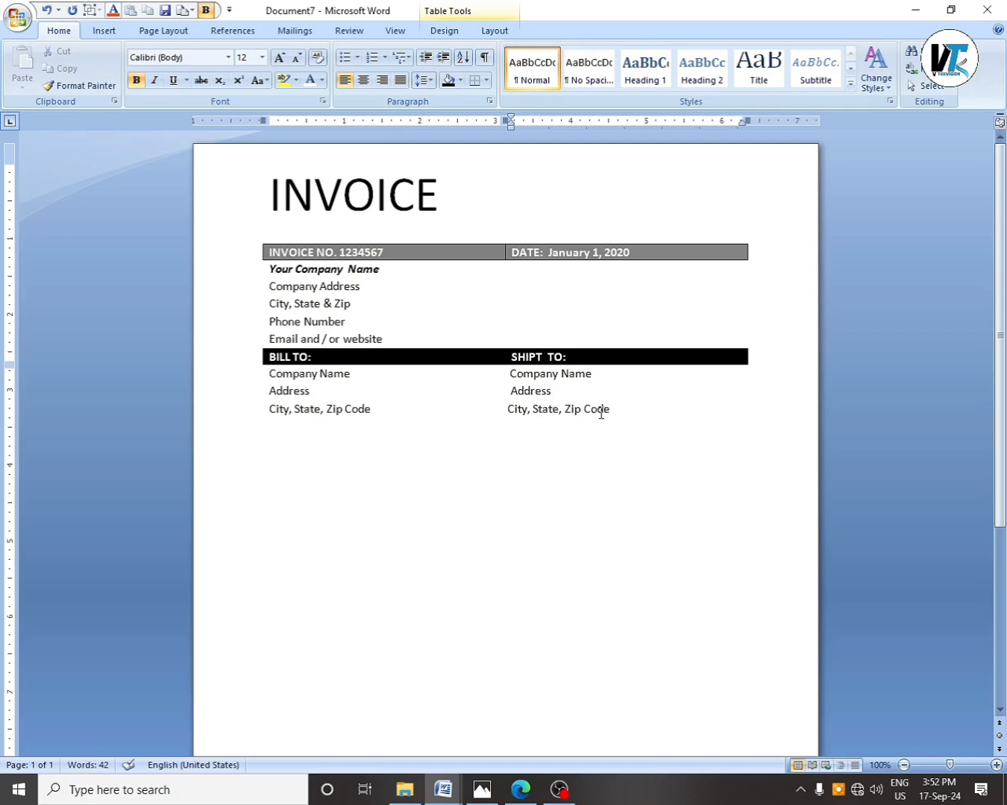
# Insert a table with four columns and one row on a new line below the City, State, Zip Code entries.
pyautogui.click(634, 409)
pyautogui.press('Down')
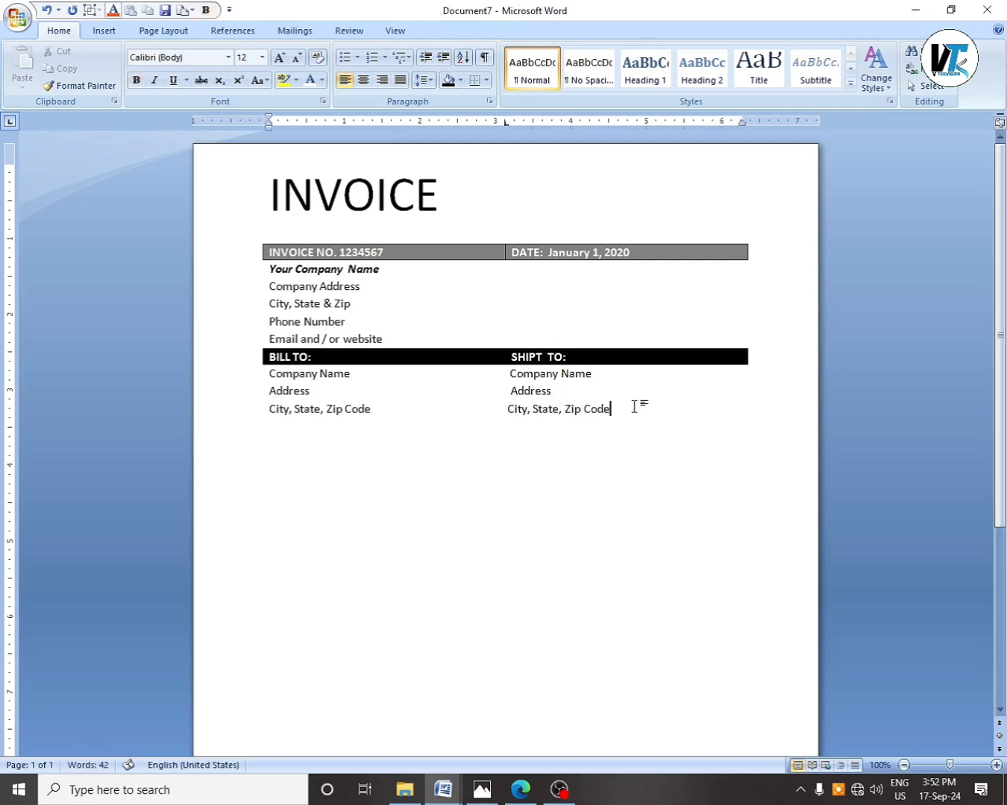
pyautogui.press('Return')
pyautogui.press('BackSpace')
pyautogui.click(108, 34)
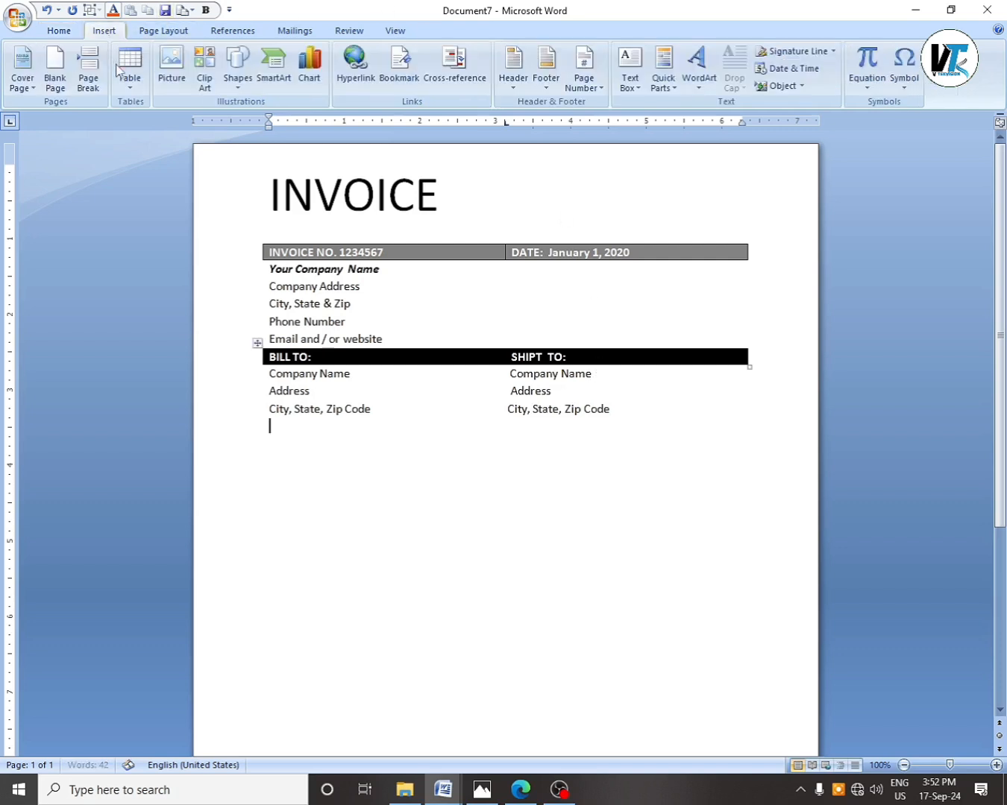
pyautogui.click(121, 69)
pyautogui.click(134, 242)
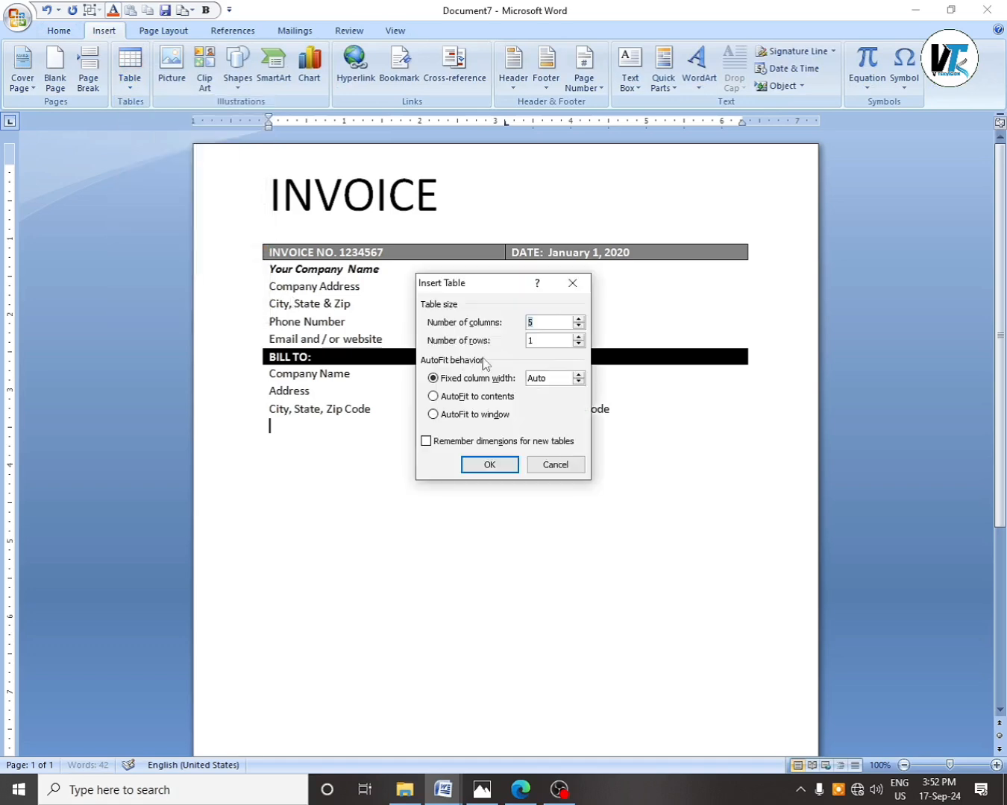
pyautogui.write('4')
pyautogui.press('Return')
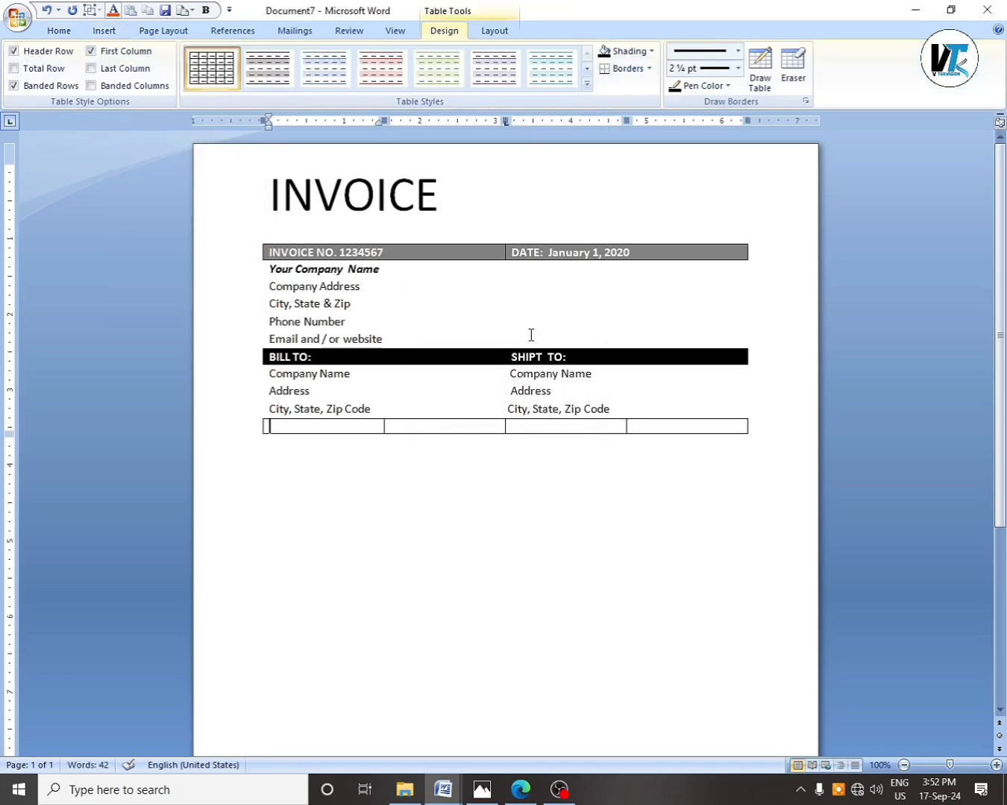
# Fill the four cells of the new table row with the headings QTY, DESCRIPTION, UNIT COST and TOTAL.
pyautogui.write('aty')
pyautogui.press('BackSpace')
pyautogui.press('BackSpace')
pyautogui.press('BackSpace')
pyautogui.write('A')
pyautogui.press('BackSpace')
pyautogui.write('QTY')
pyautogui.press('Tab')
pyautogui.write('D')
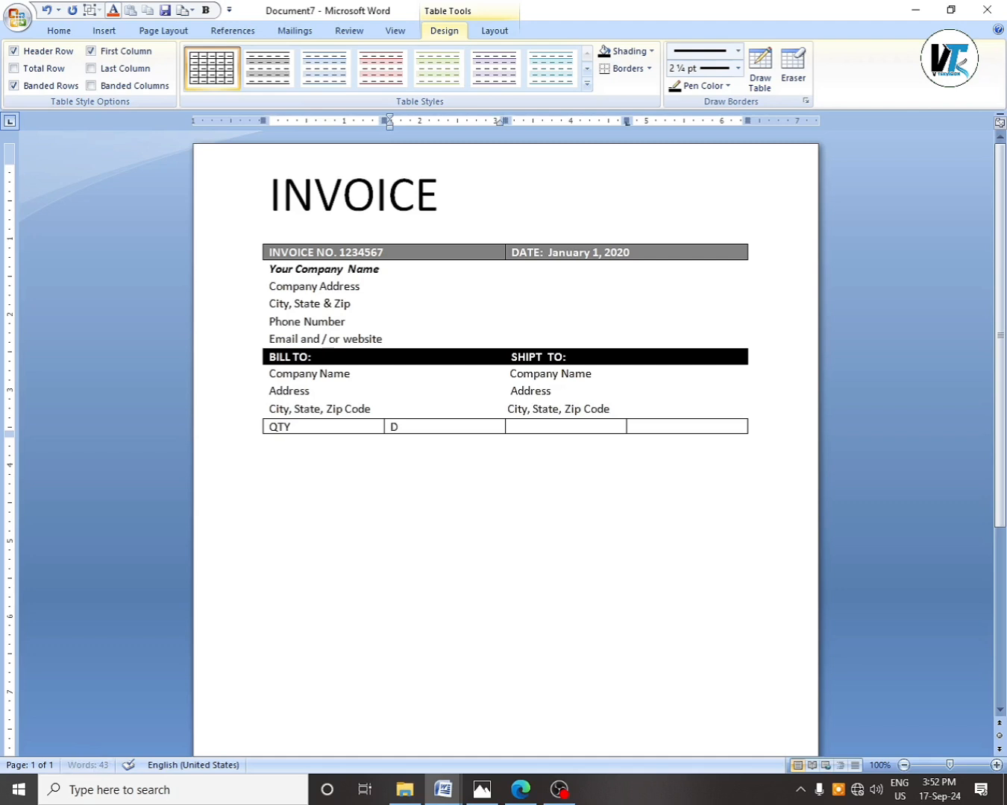
pyautogui.write('ESCRIPTION')
pyautogui.press('Tab')
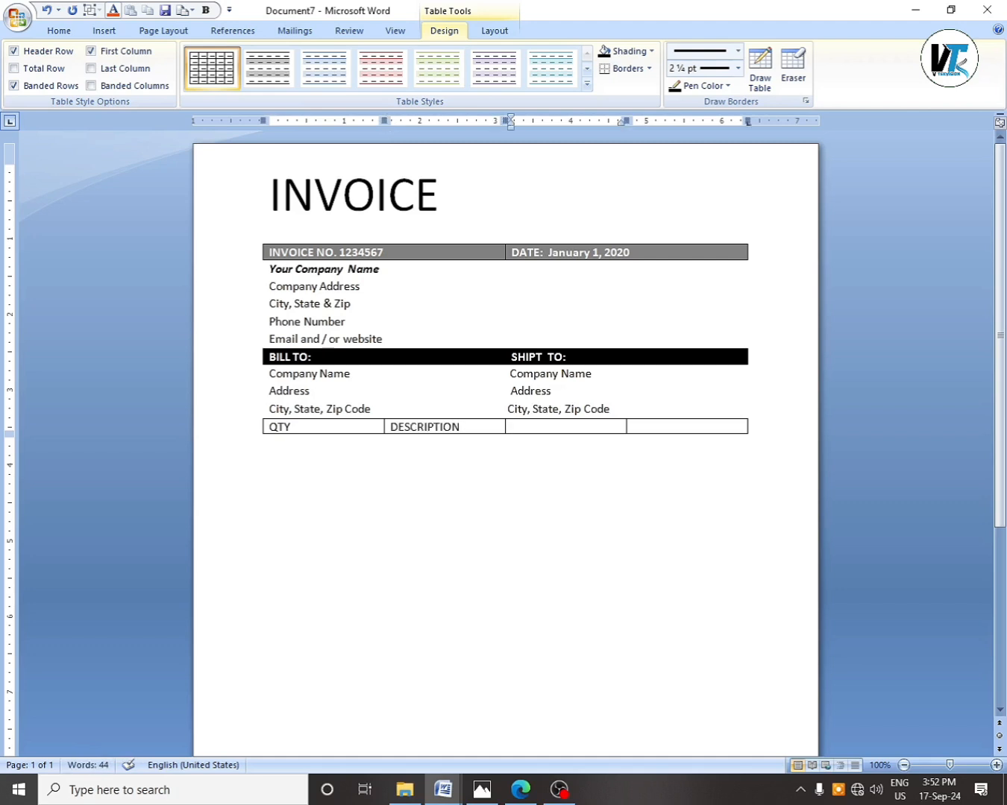
pyautogui.write('UNIT COST')
pyautogui.press('Tab')
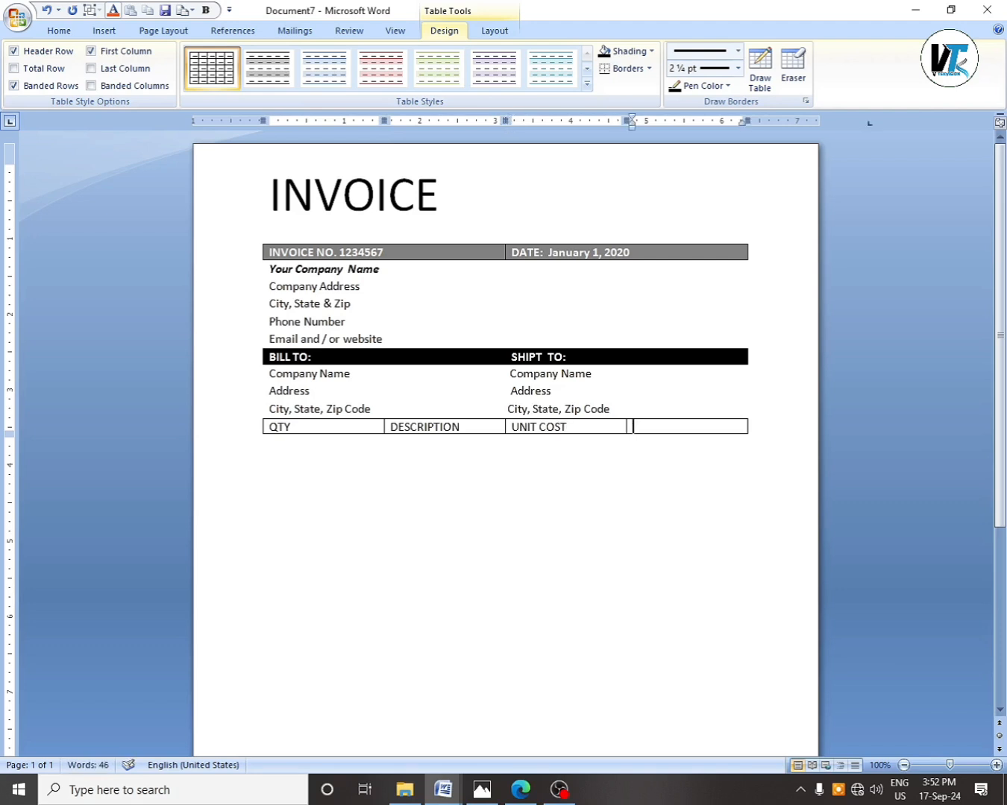
pyautogui.write('TOTAL')
# Shade the QTY, DESCRIPTION, UNIT COST and TOTAL row black and make its text bold.
pyautogui.moveTo(307, 416); pyautogui.dragTo(638, 421)
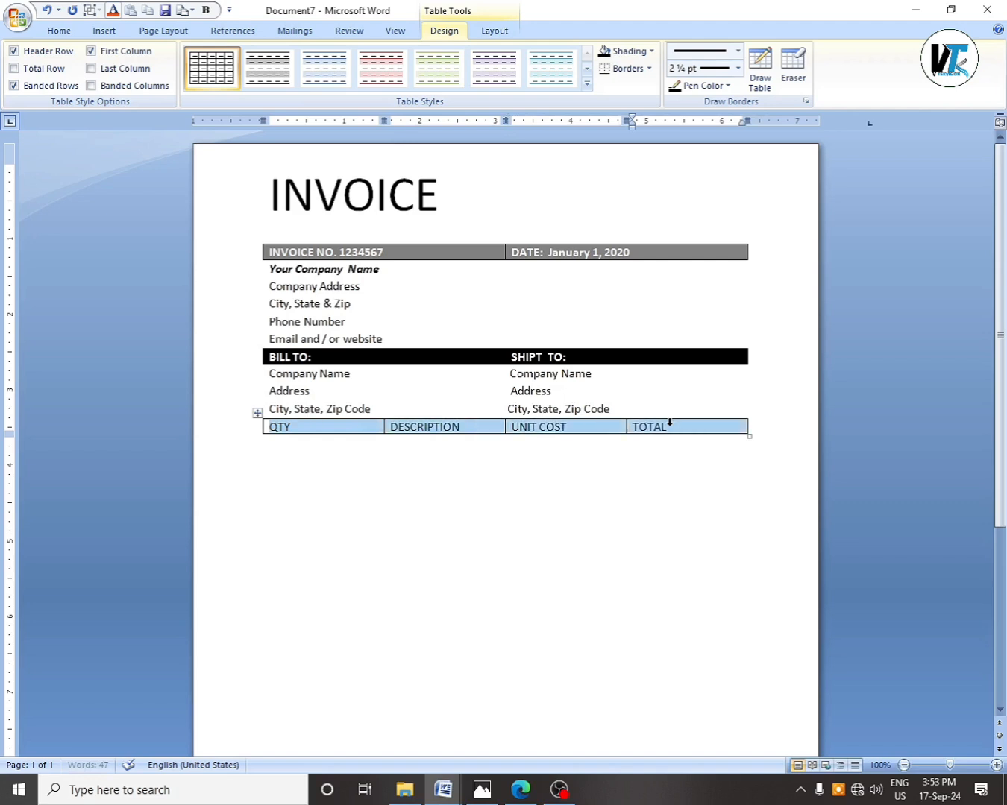
pyautogui.click(649, 50)
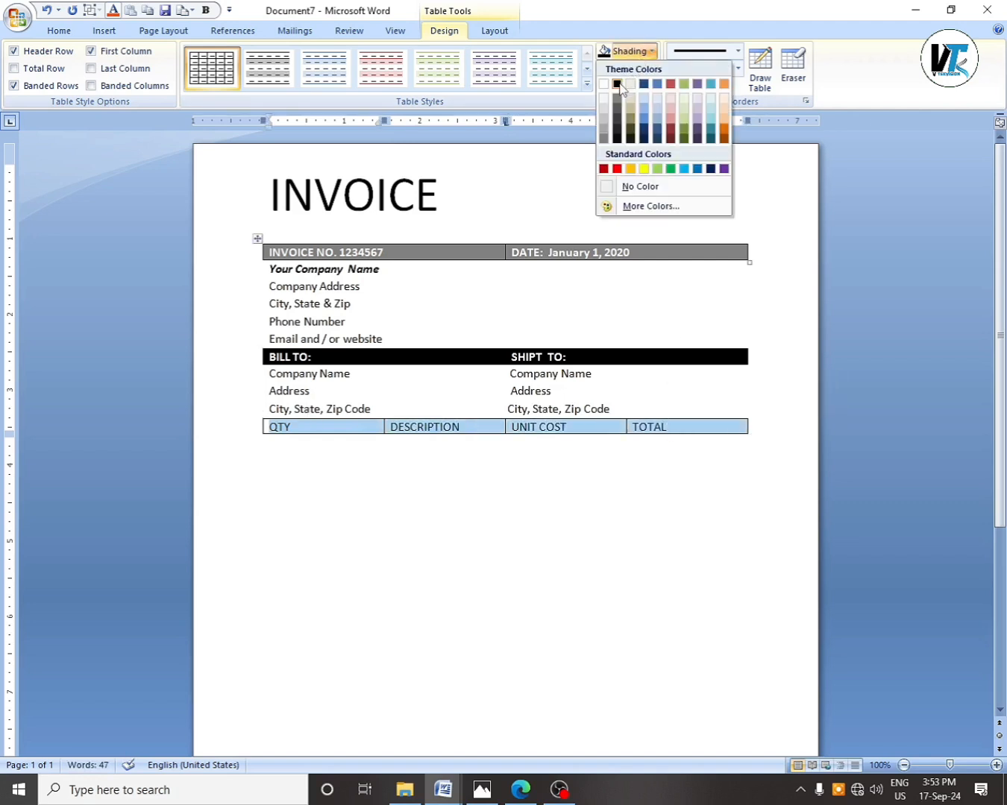
pyautogui.click(618, 84)
pyautogui.click(62, 31)
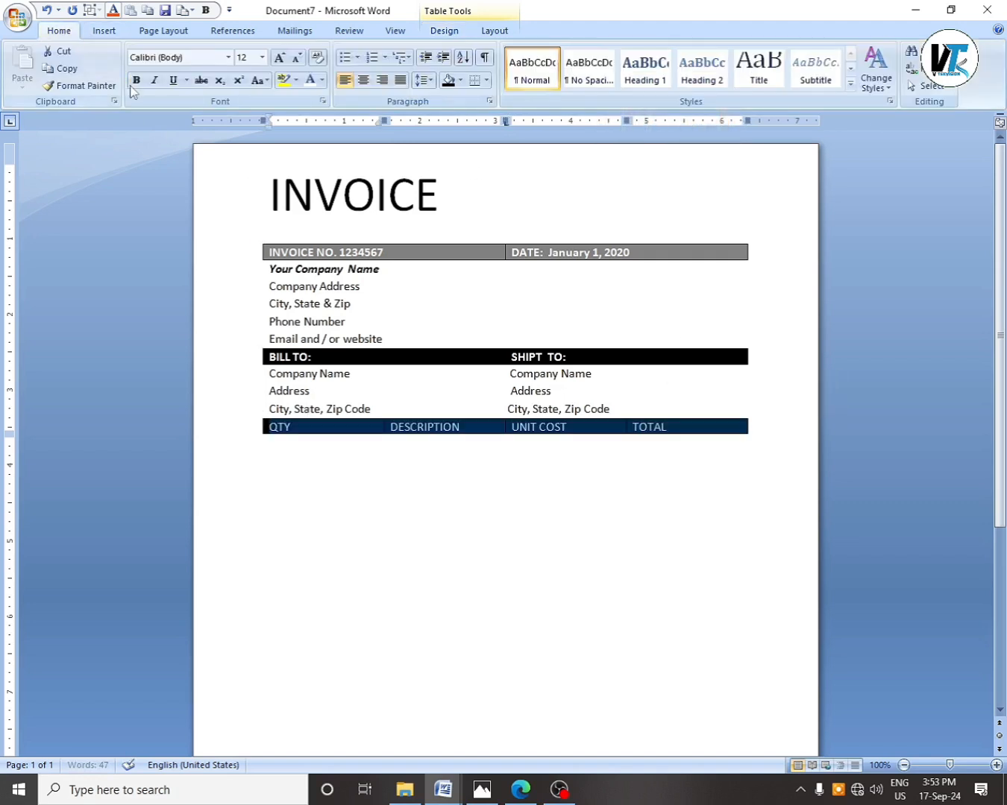
pyautogui.click(136, 80)
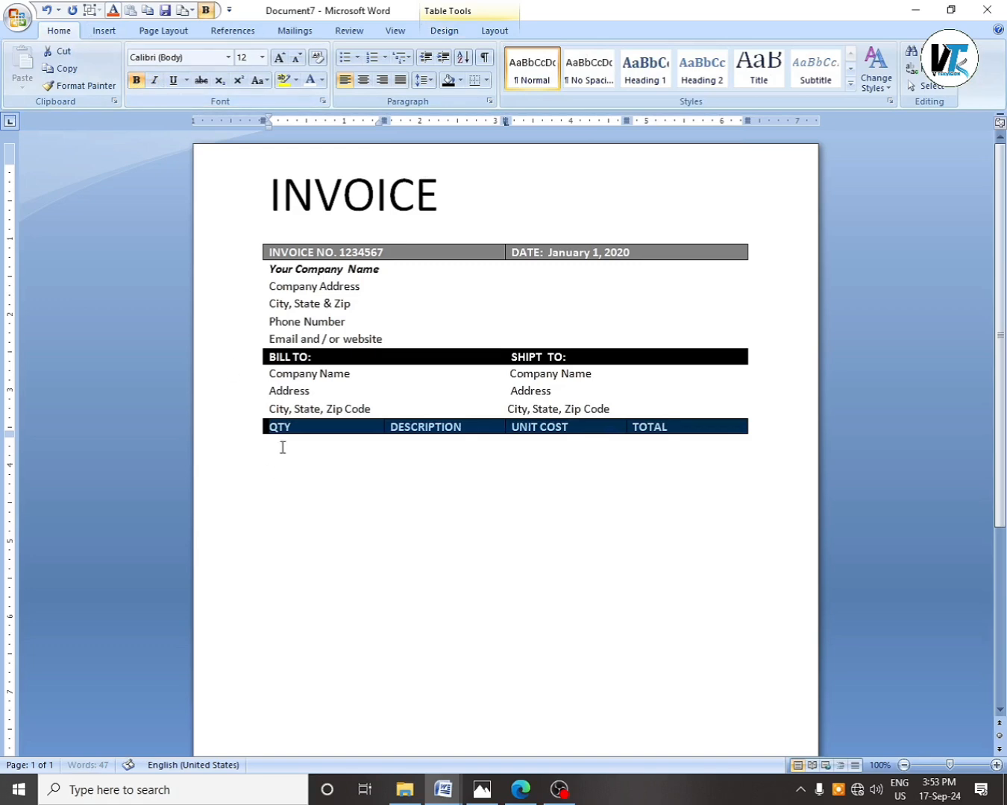
# Insert a table with four columns and eight rows below the QTY header row, leaving a small gap between them.
pyautogui.click(281, 446)
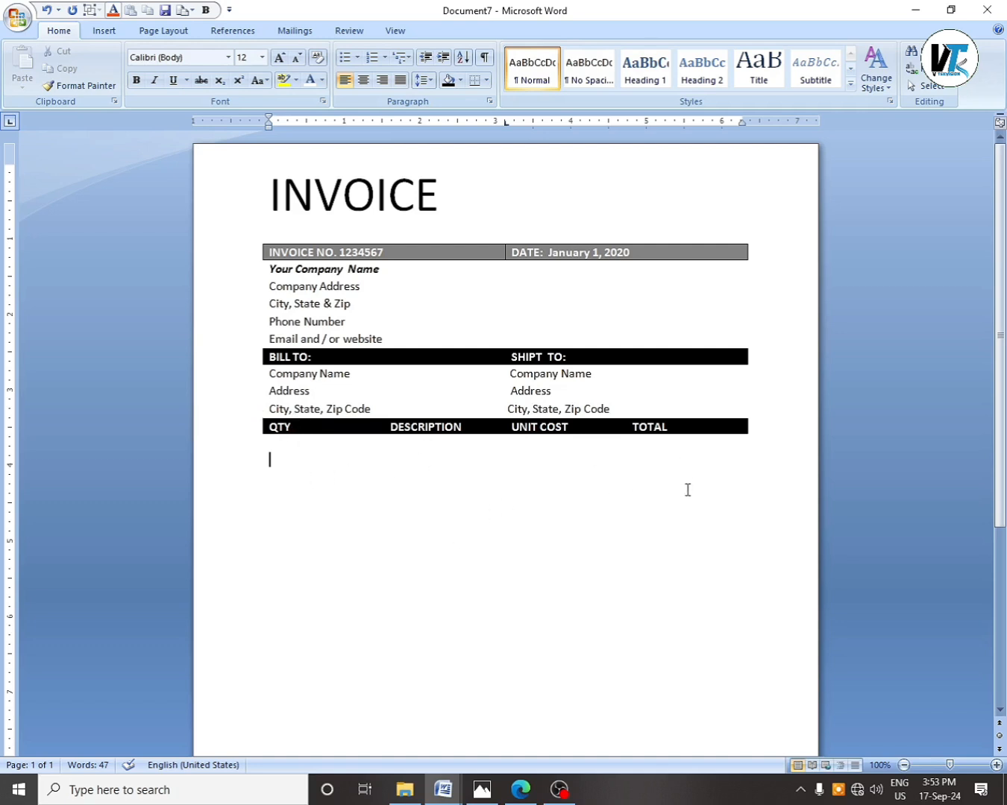
pyautogui.click(116, 31)
pyautogui.click(130, 71)
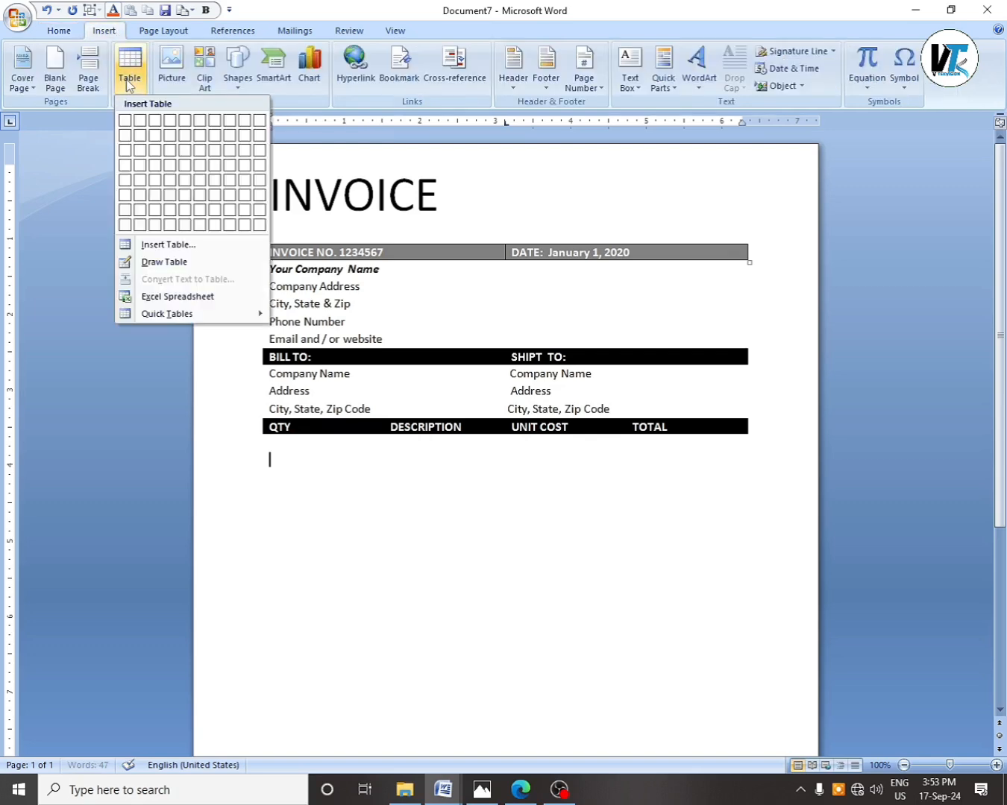
pyautogui.click(170, 246)
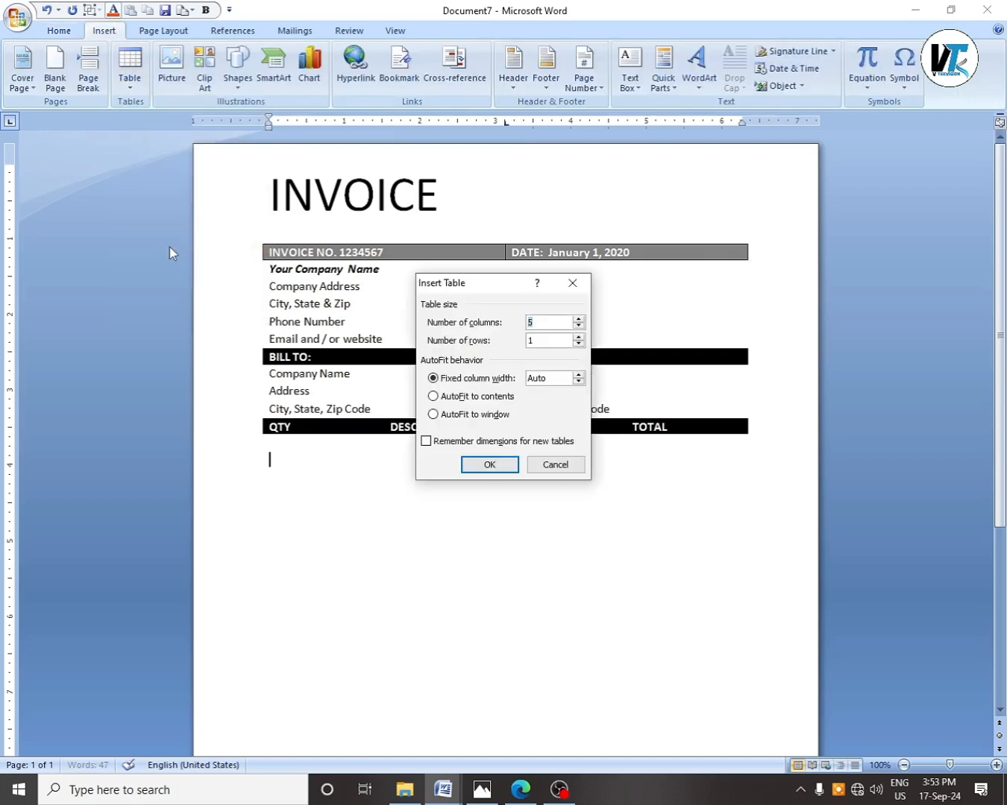
pyautogui.click(578, 325)
pyautogui.moveTo(509, 341); pyautogui.dragTo(449, 343)
pyautogui.press('Return')
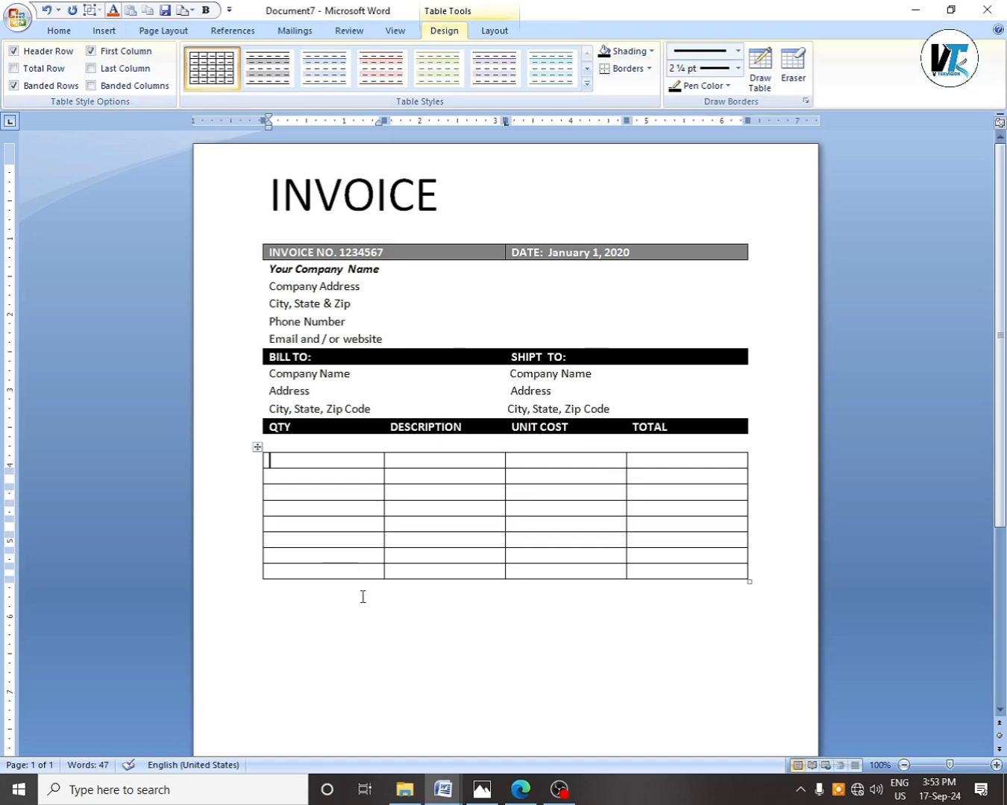
# Draw a single-cell table about 3 inches wide below the items table and align its left edge with that table.
pyautogui.scroll(-4, 363, 598)
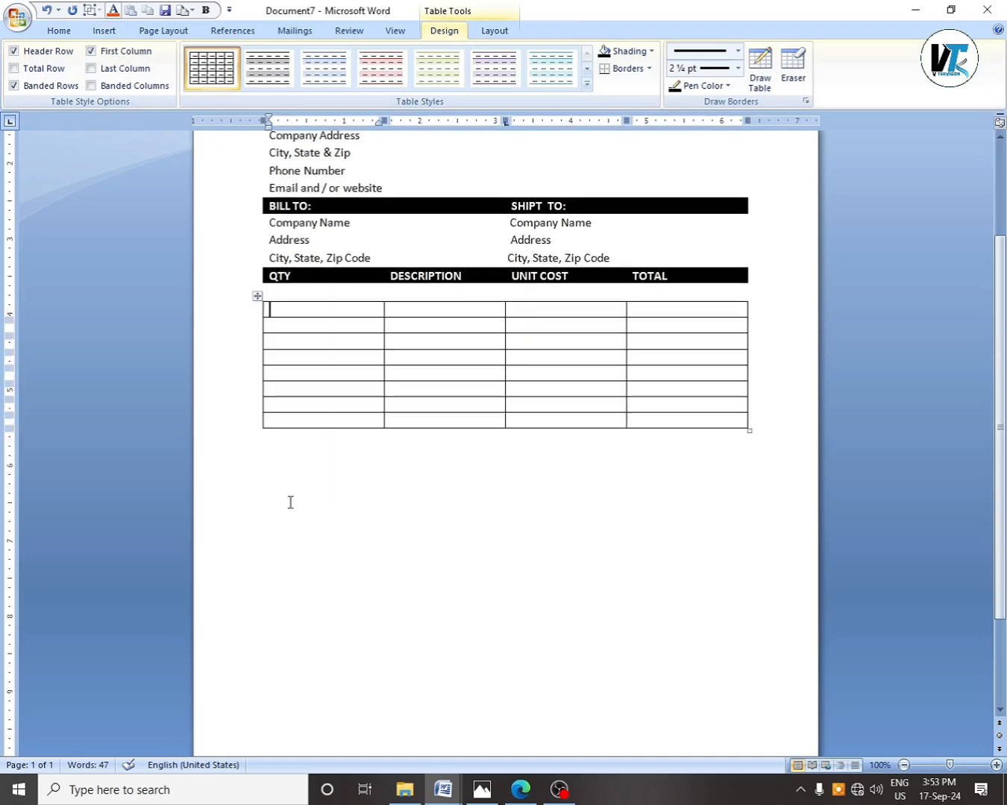
pyautogui.scroll(4, 291, 501)
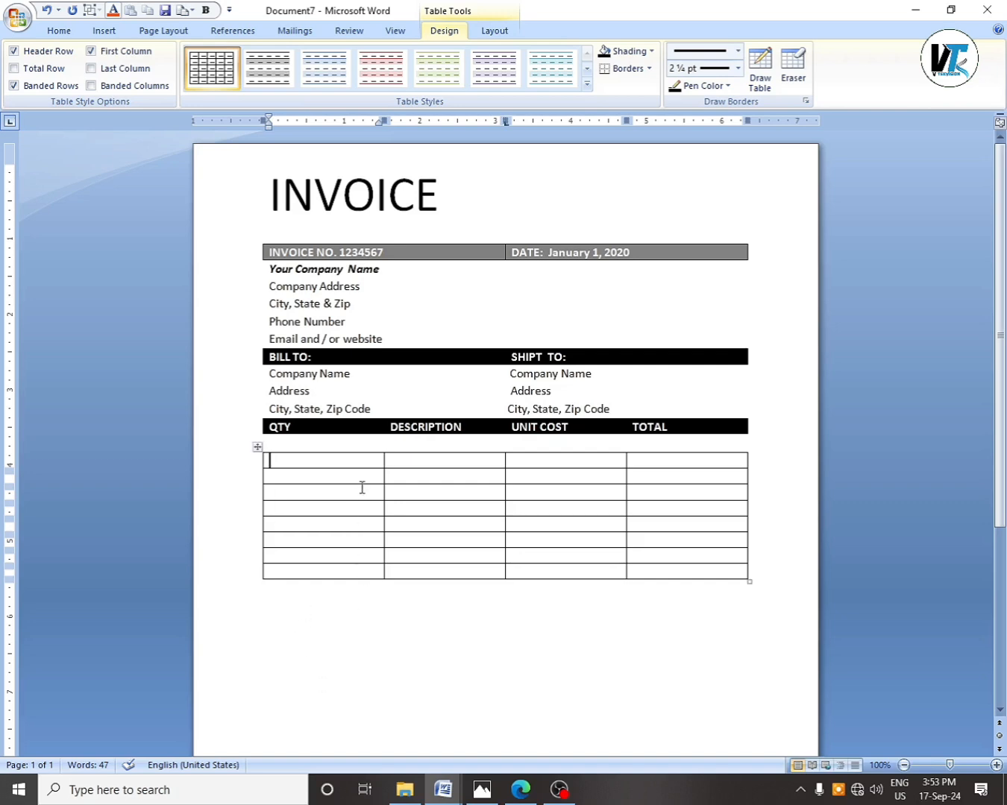
pyautogui.click(292, 604)
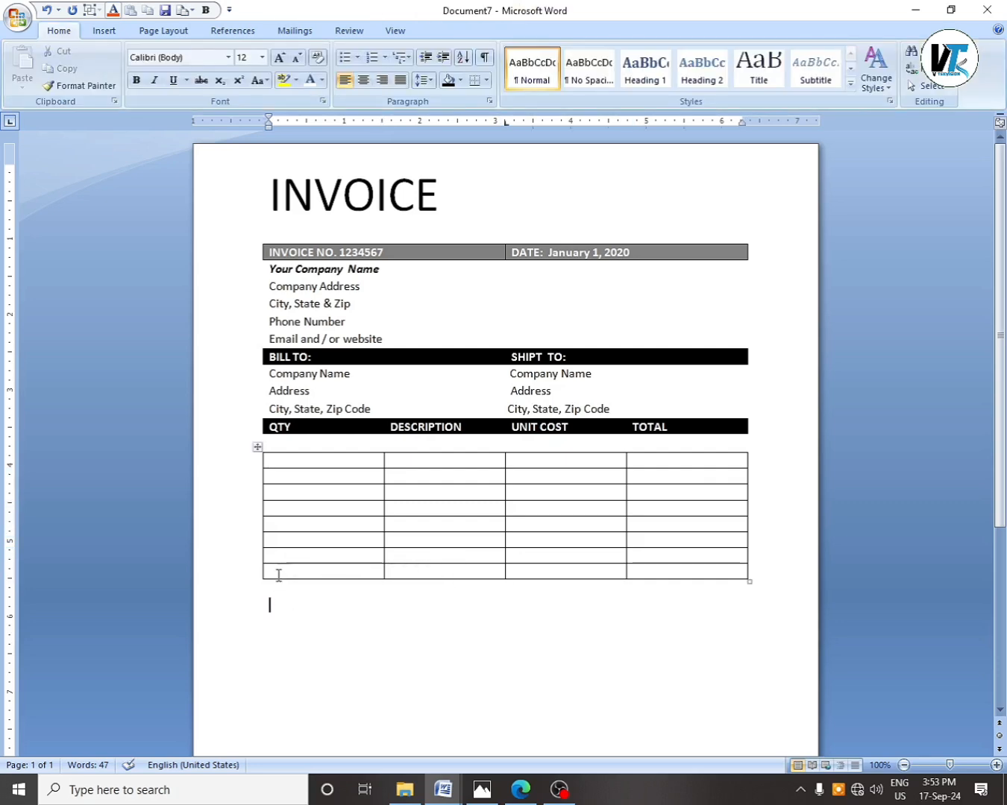
pyautogui.click(104, 31)
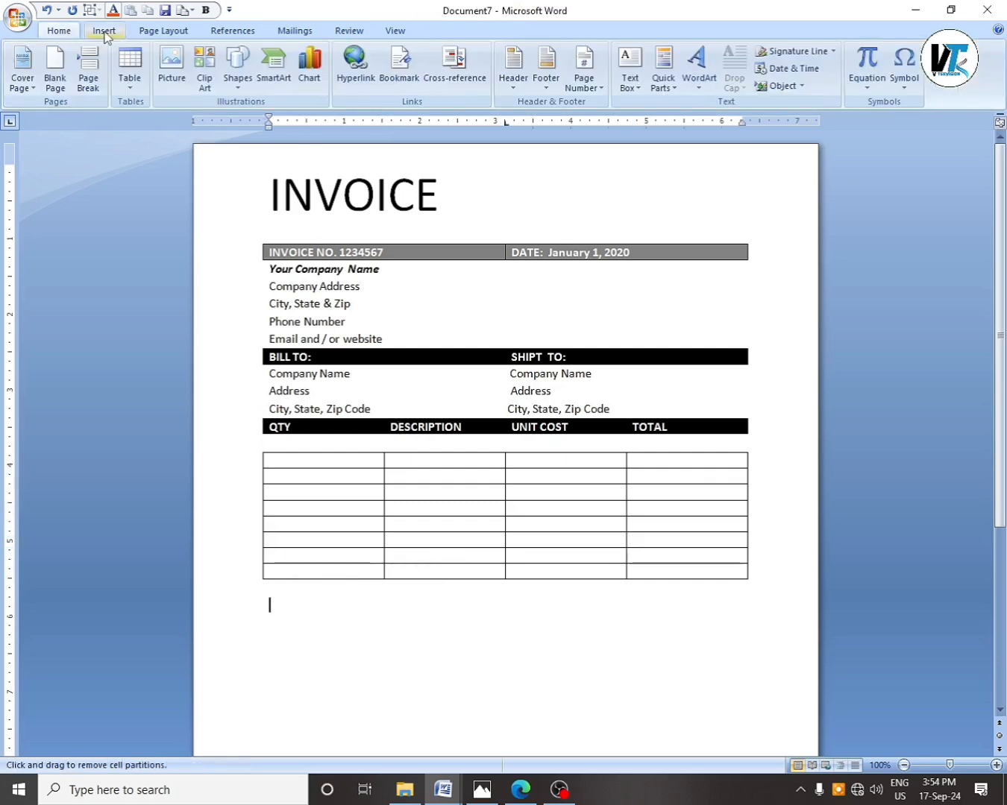
pyautogui.click(129, 74)
pyautogui.click(150, 263)
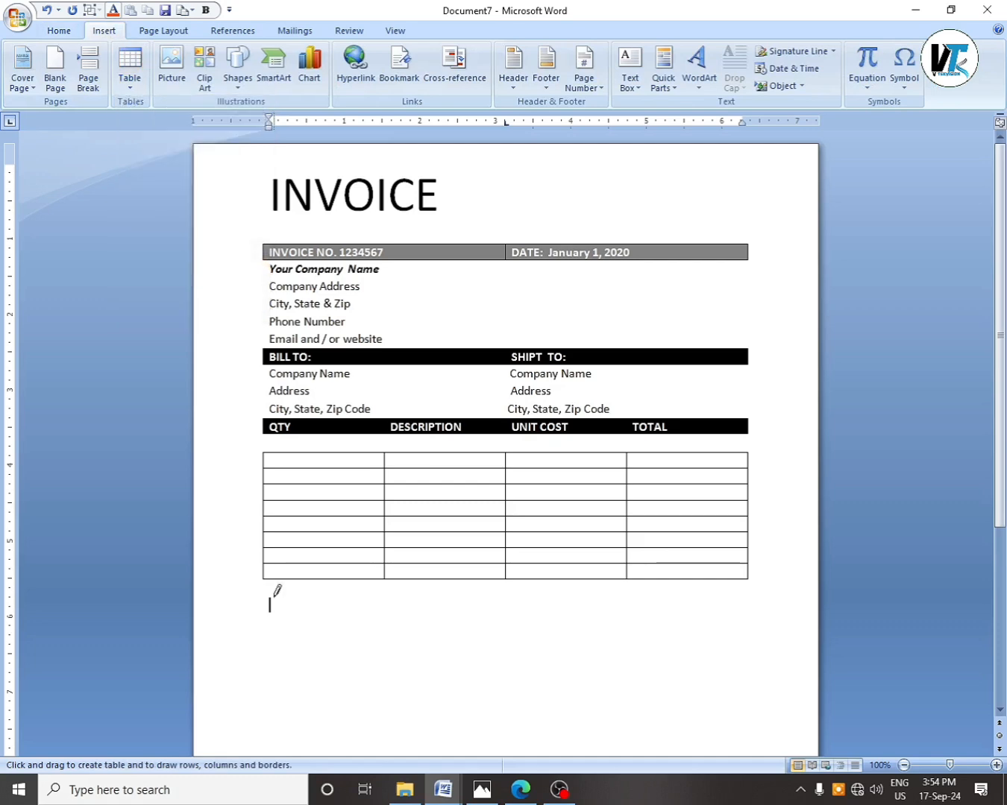
pyautogui.moveTo(270, 594)
pyautogui.mouseDown()
pyautogui.moveTo(377, 650)
pyautogui.moveTo(489, 651)
pyautogui.moveTo(499, 666)
pyautogui.mouseUp()
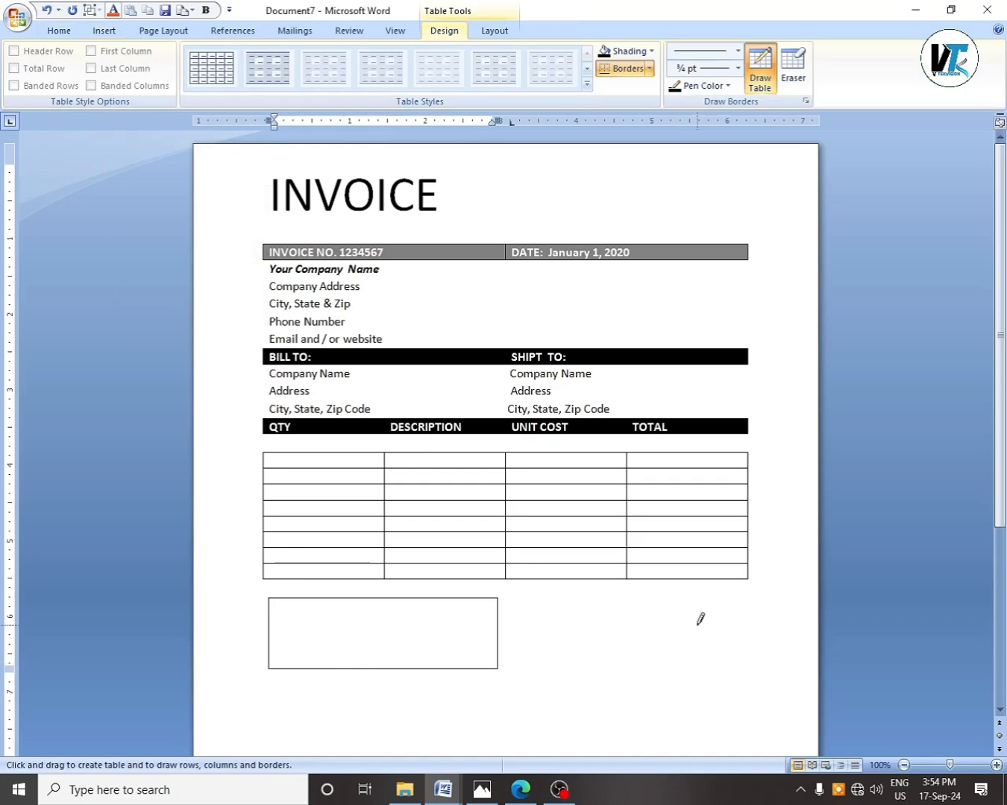
pyautogui.press('Escape')
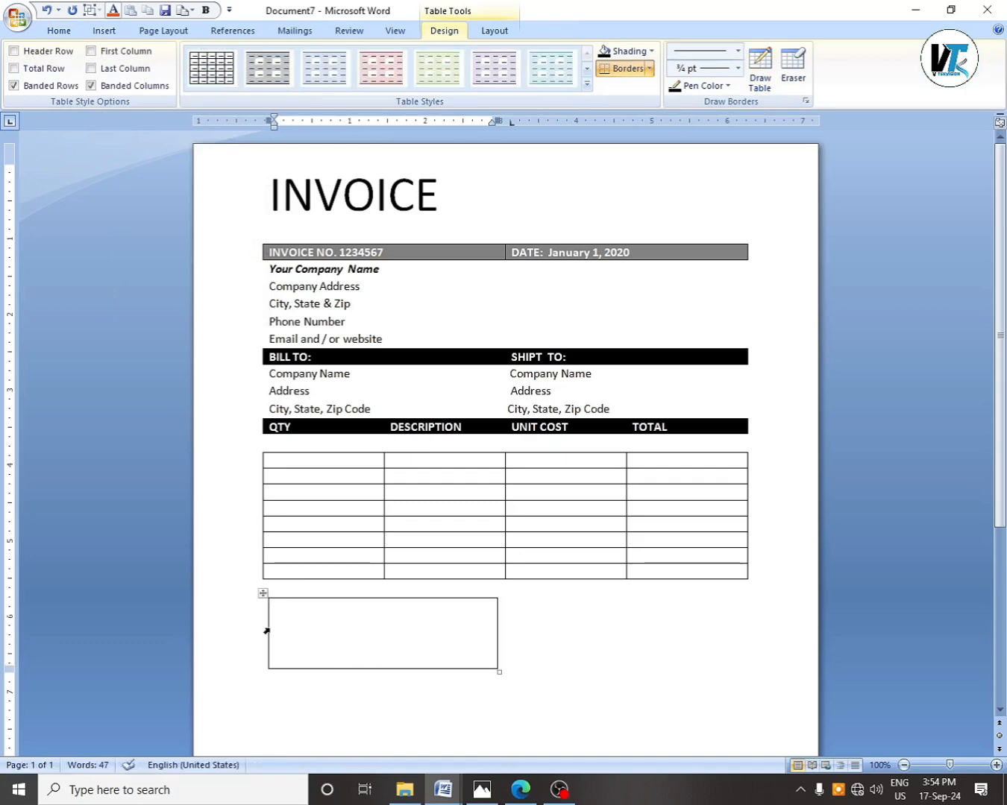
pyautogui.moveTo(267, 631); pyautogui.dragTo(264, 631)
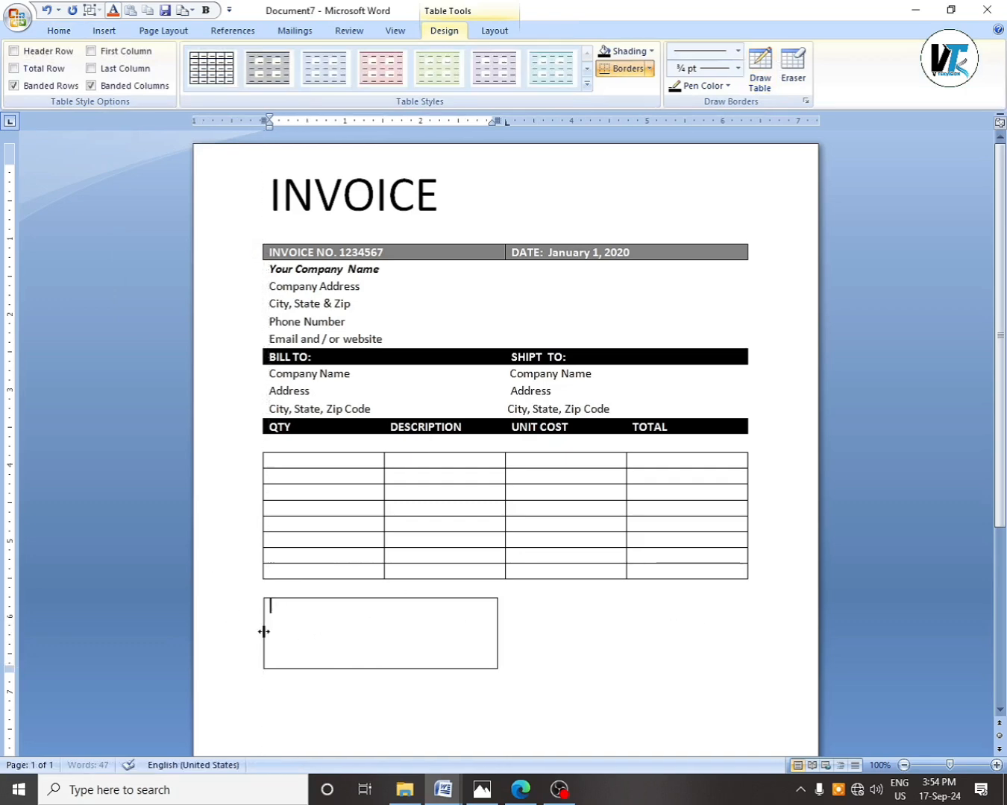
# Draw a rectangle shape across the full width of the drawn box, covering its upper part.
pyautogui.click(531, 671)
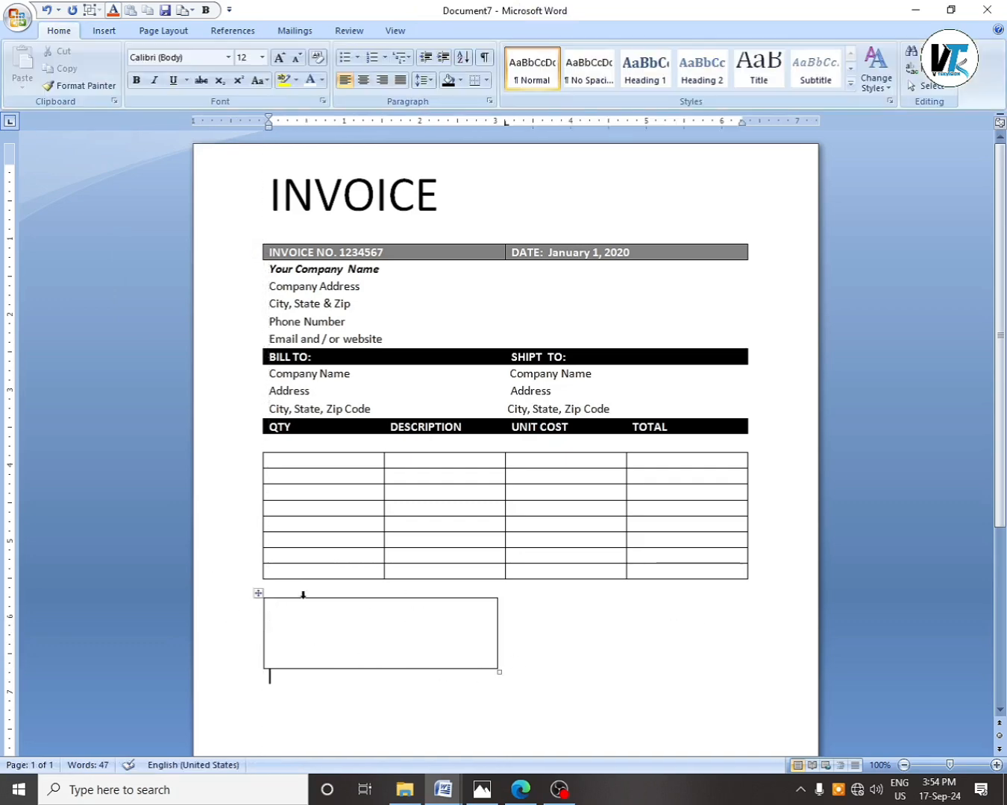
pyautogui.click(104, 30)
pyautogui.click(238, 67)
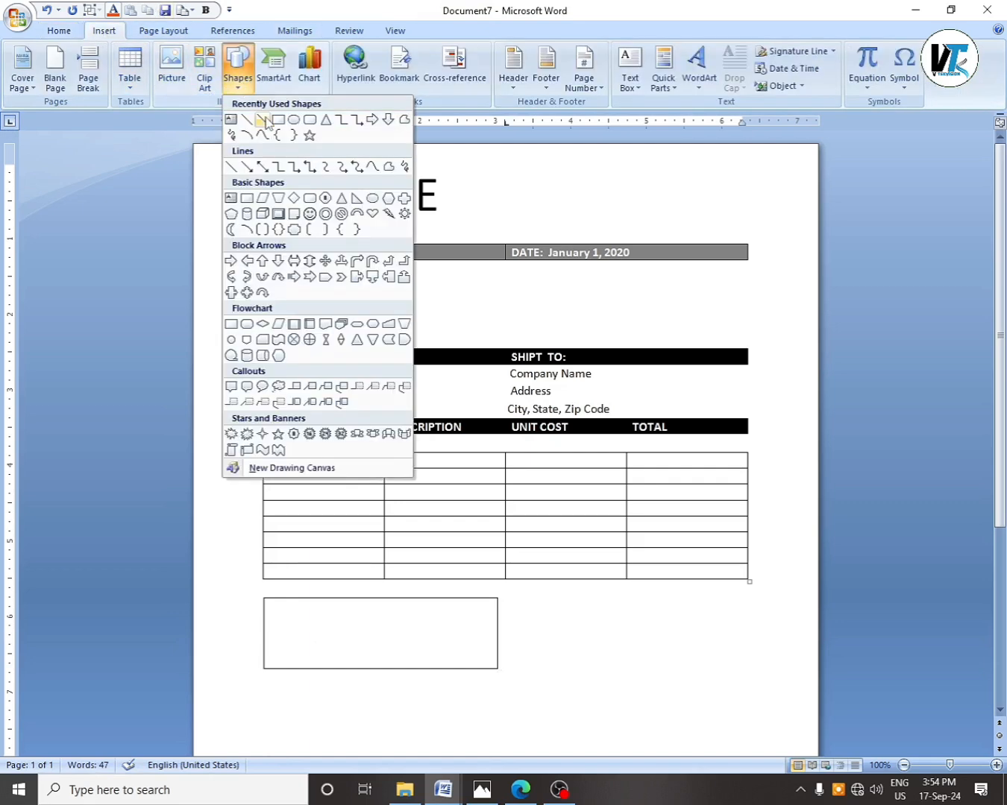
pyautogui.click(252, 129)
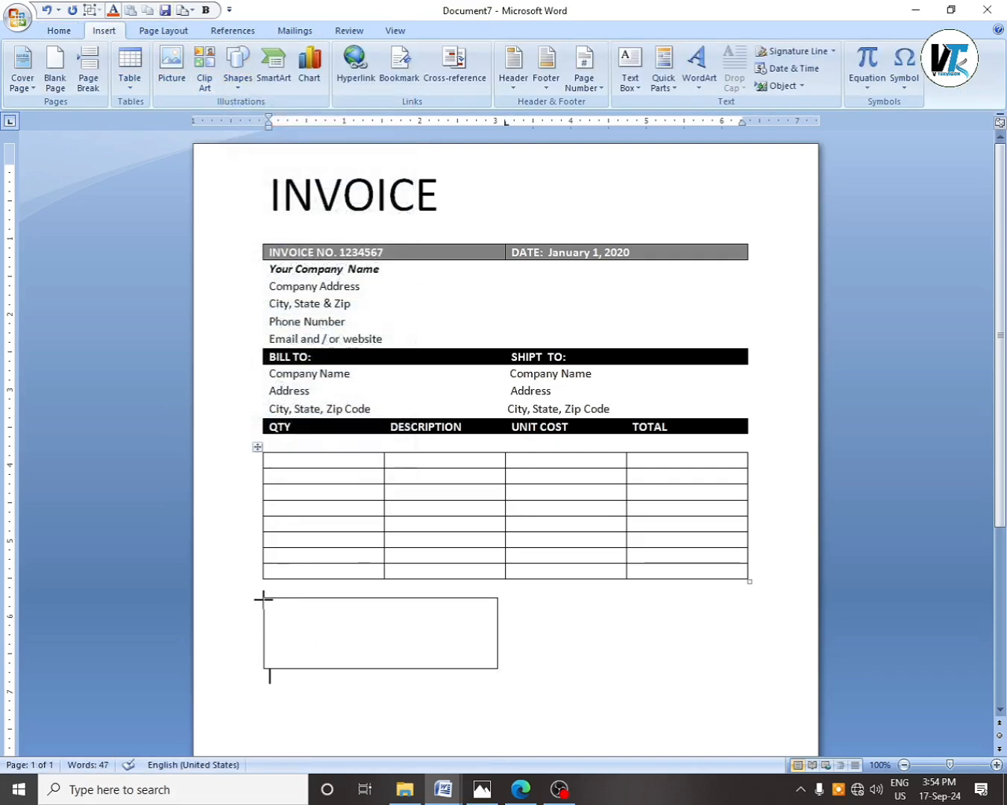
pyautogui.moveTo(266, 633)
pyautogui.mouseDown()
pyautogui.moveTo(488, 633)
pyautogui.moveTo(499, 630)
pyautogui.moveTo(498, 611)
pyautogui.mouseUp()
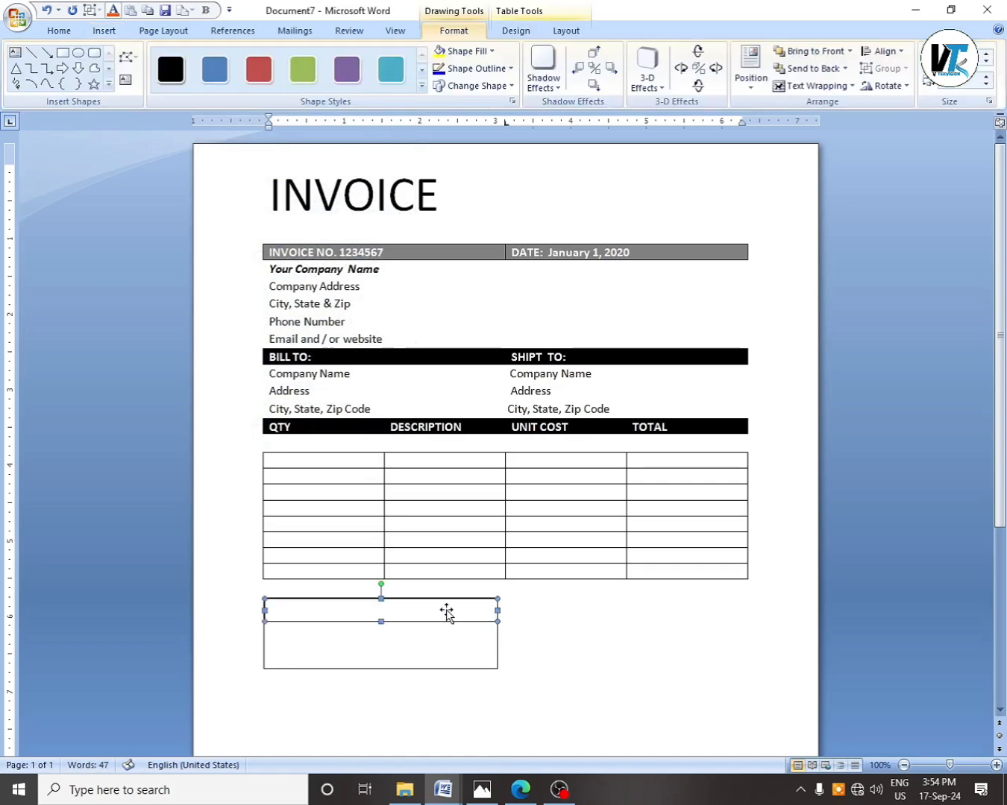
# Add the text Special Notes and Terms: inside the rectangle.
pyautogui.rightClick(446, 612)
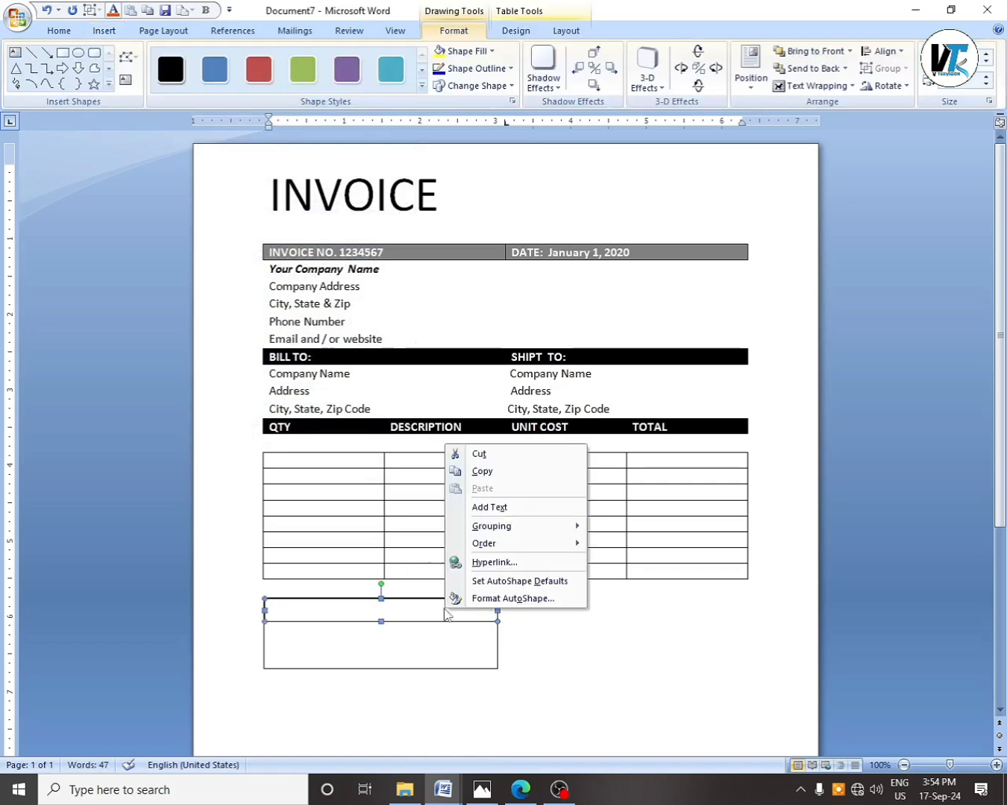
pyautogui.click(489, 508)
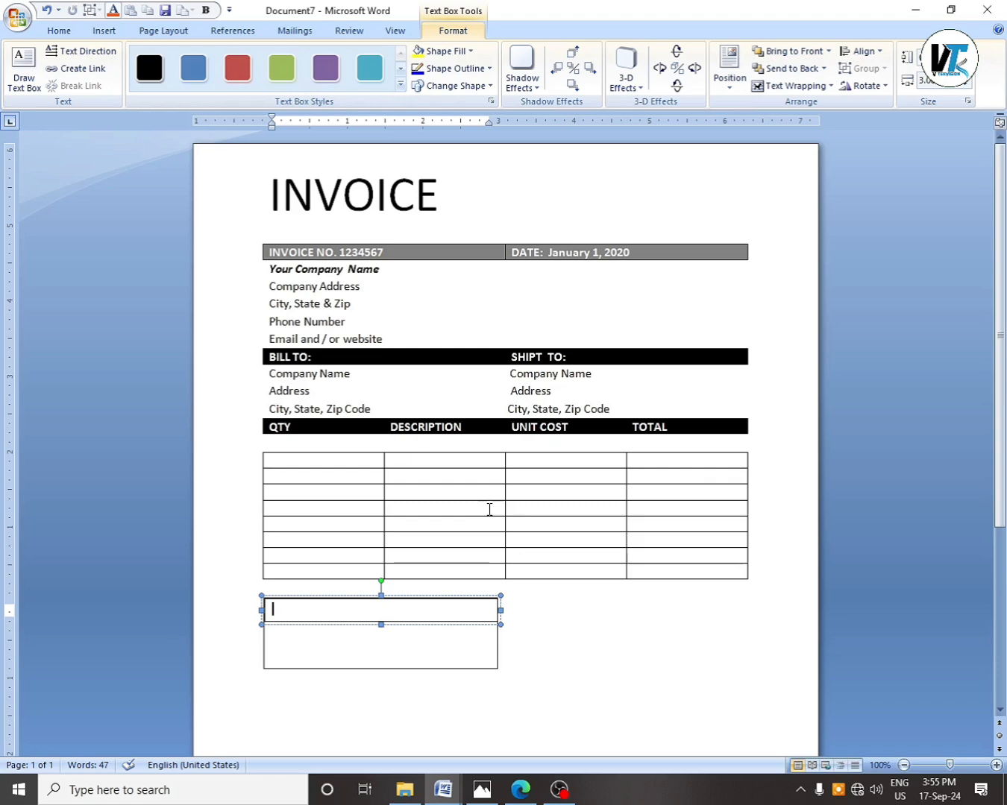
pyautogui.write('Spec')
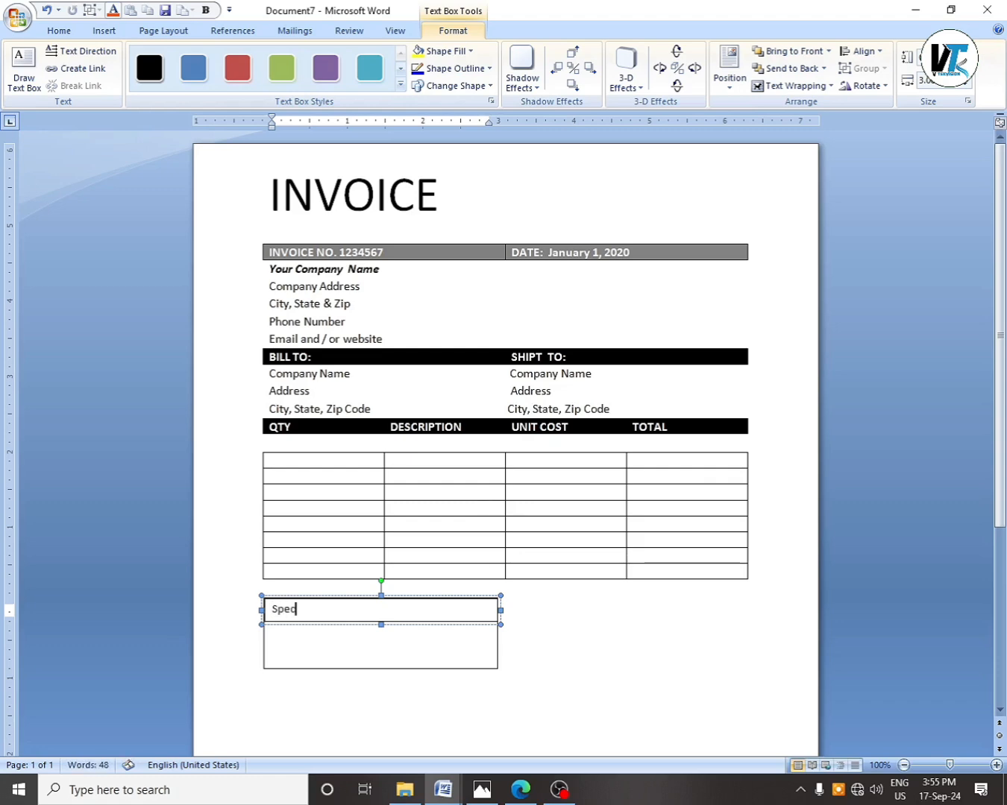
pyautogui.write('ial Notes and Terms:')
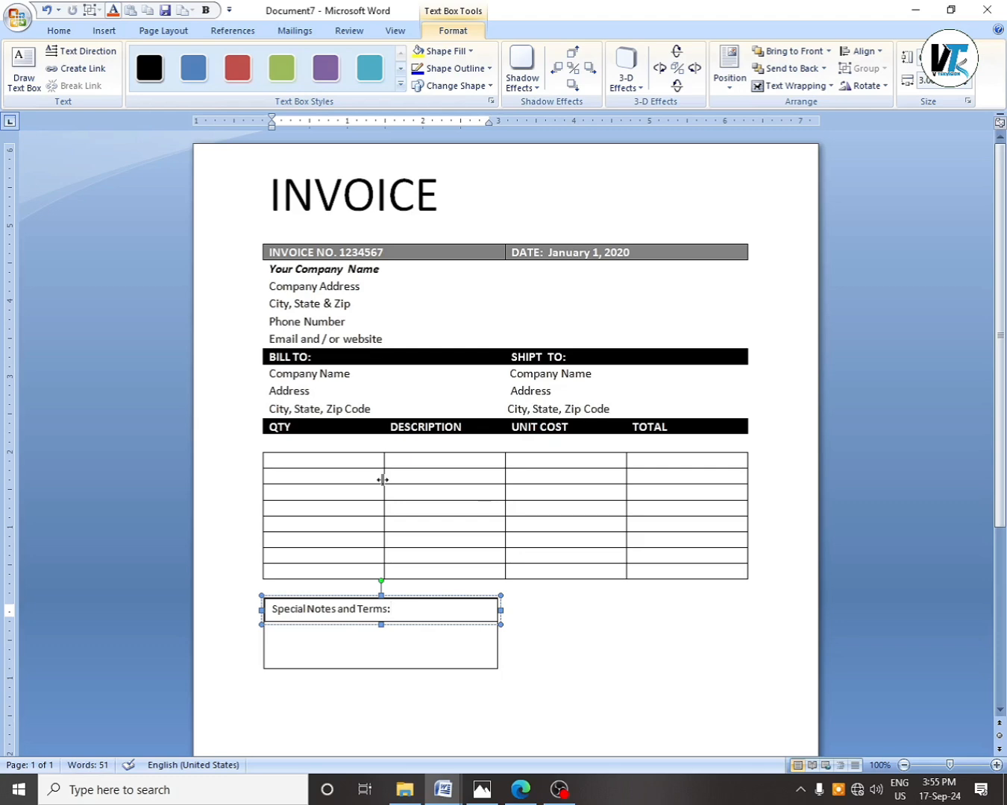
# Fill the Special Notes and Terms rectangle with black and make its text bold.
pyautogui.click(471, 50)
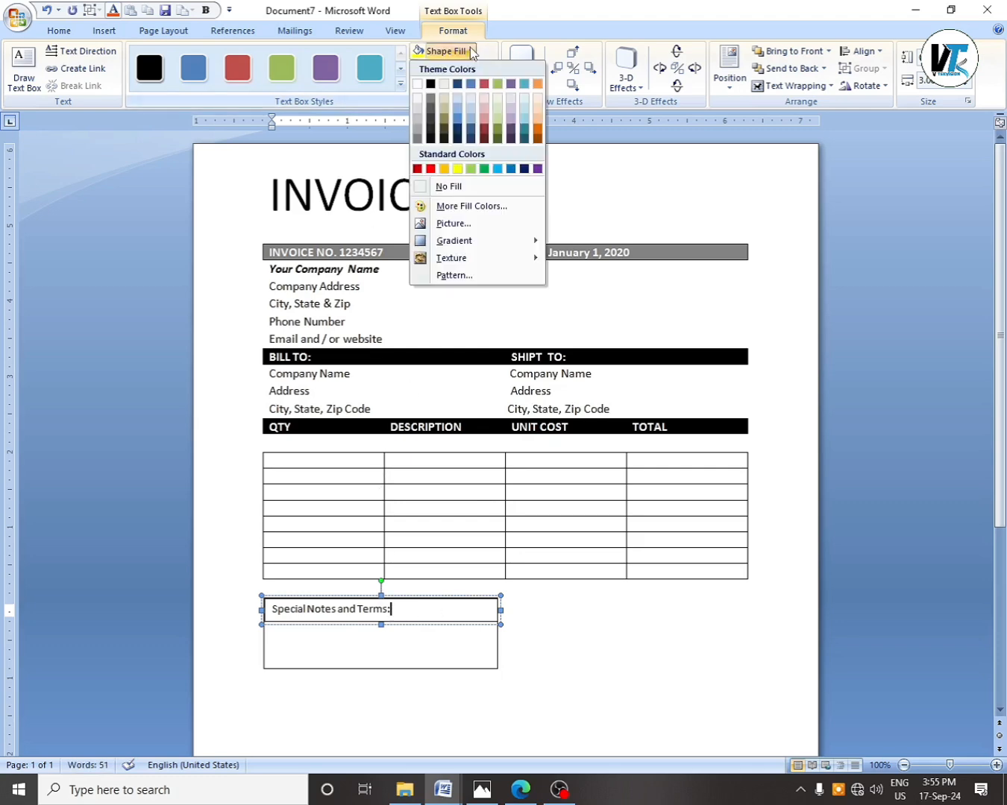
pyautogui.click(431, 84)
pyautogui.moveTo(400, 612); pyautogui.dragTo(262, 609)
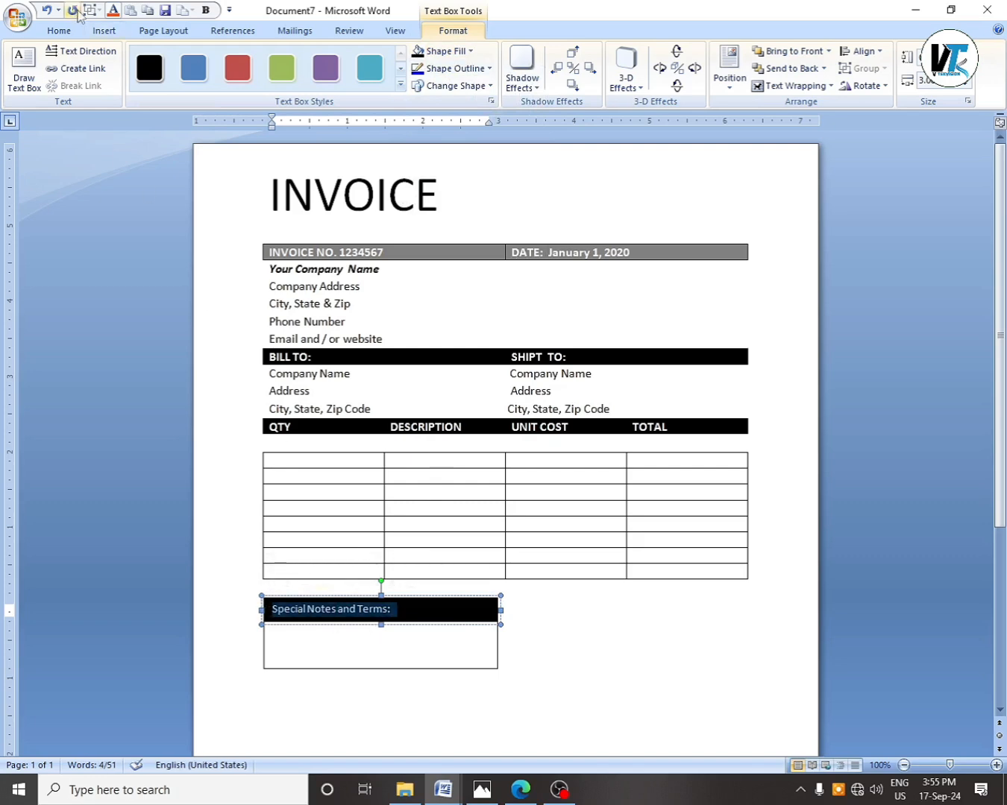
pyautogui.click(59, 31)
pyautogui.click(136, 80)
pyautogui.click(581, 575)
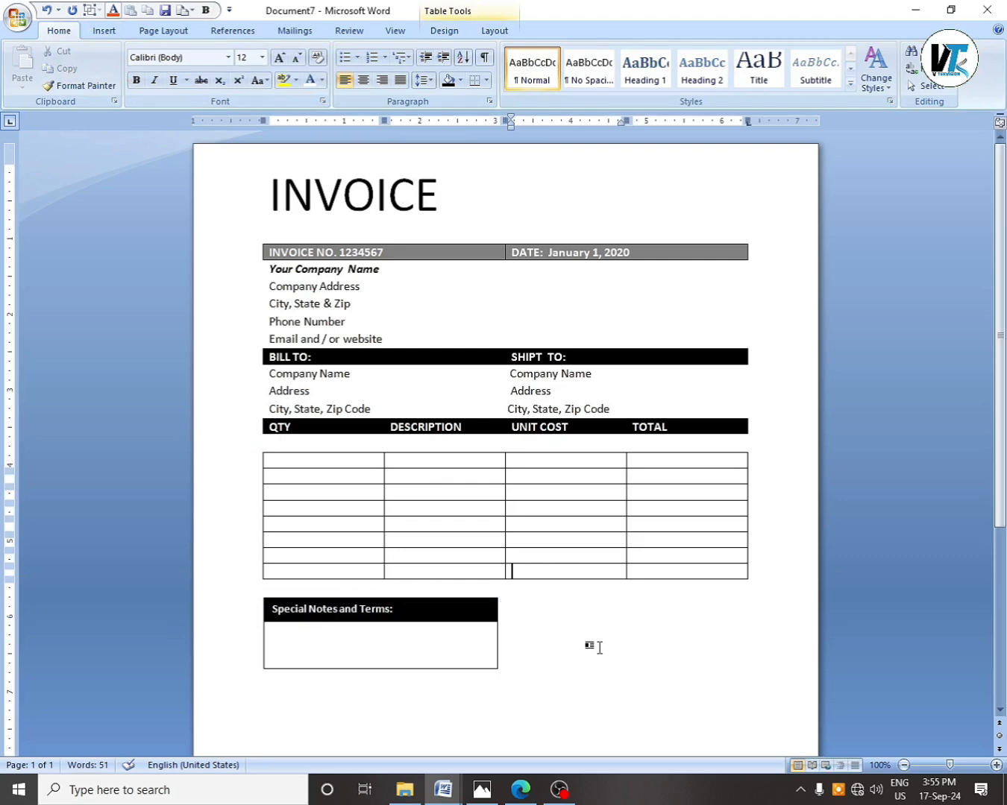
# Enter SUB TOTAL, DISCOUNT and TAX on separate lines in the empty area beside the Special Notes and Terms box.
pyautogui.click(594, 611)
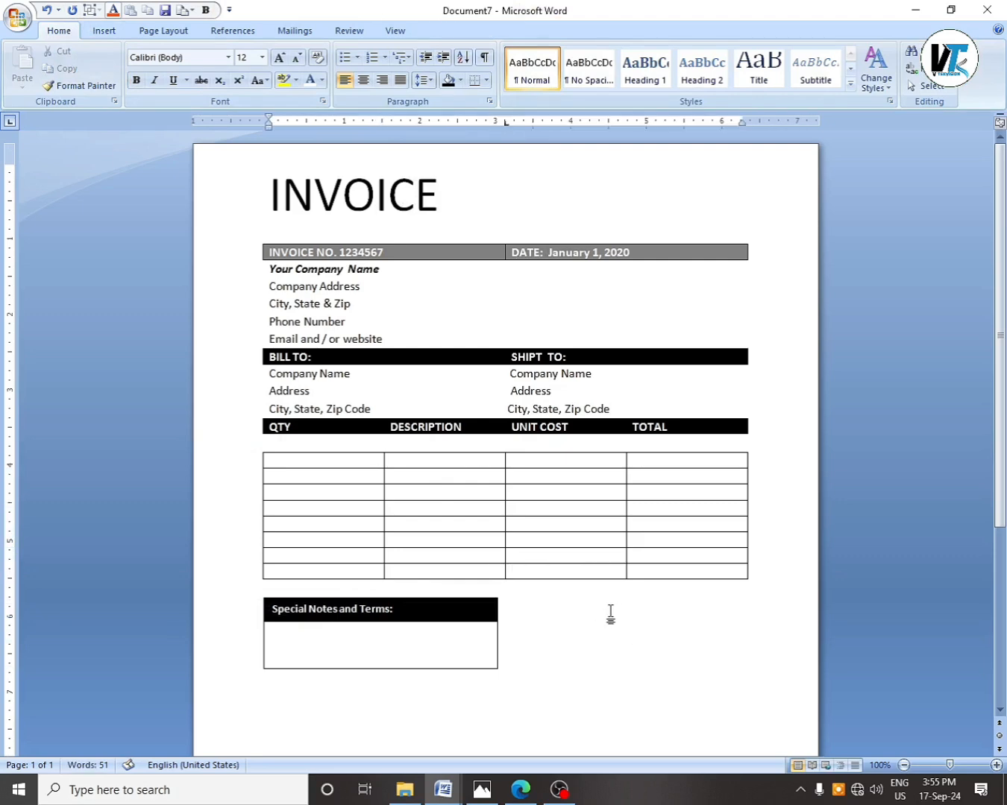
pyautogui.doubleClick(611, 611)
pyautogui.write('SUB TOTAL                      SDI')
pyautogui.press('BackSpace')
pyautogui.press('BackSpace')
pyautogui.press('BackSpace')
pyautogui.write('DISCOUNT')
pyautogui.press('Return')
pyautogui.write('TAX')
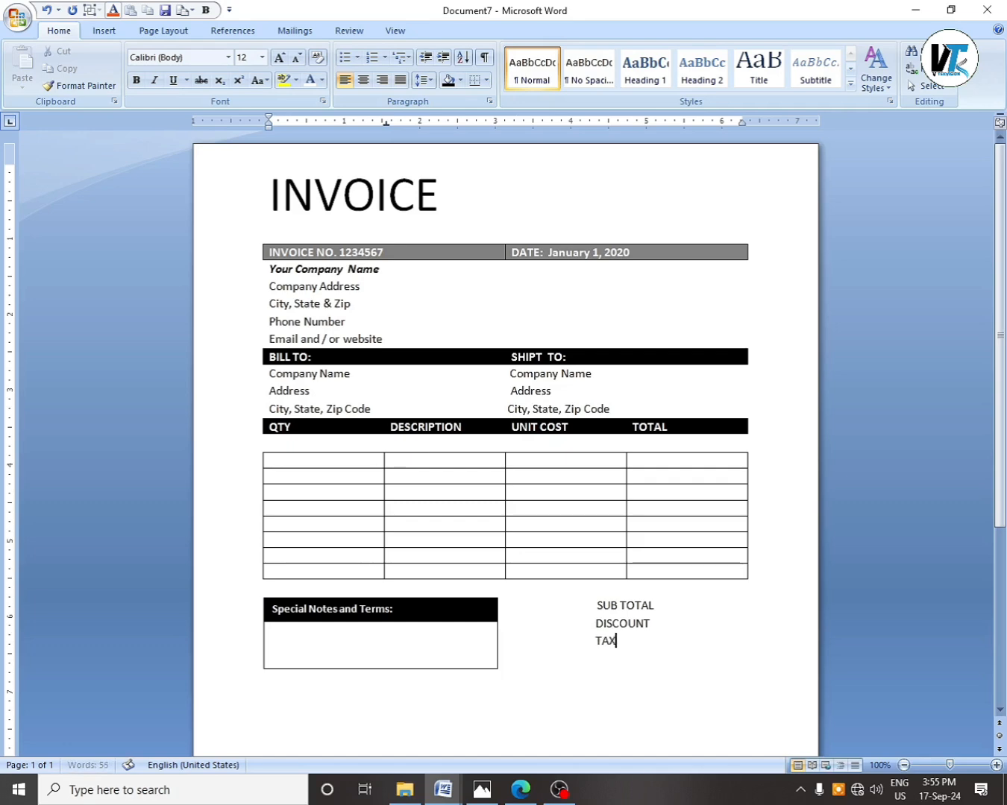
# Adjust the leading spaces of the SUB TOTAL, DISCOUNT and TAX lines to align the labels.
pyautogui.press('Home')
pyautogui.press('Up')
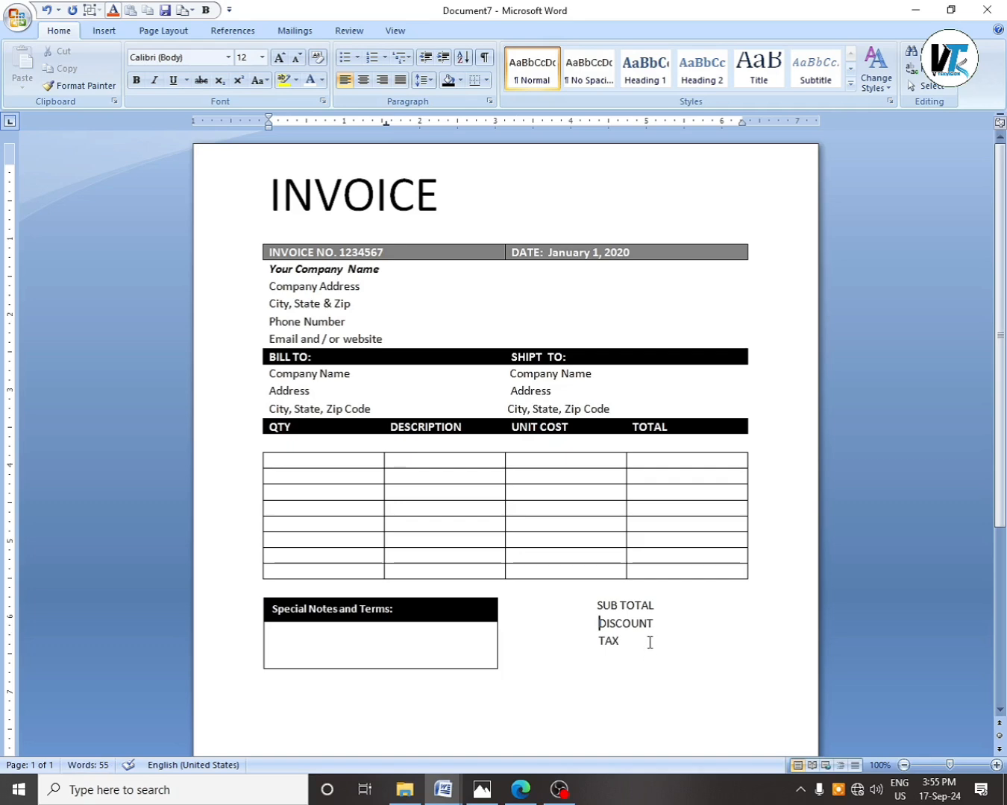
pyautogui.click(598, 604)
pyautogui.click(643, 636)
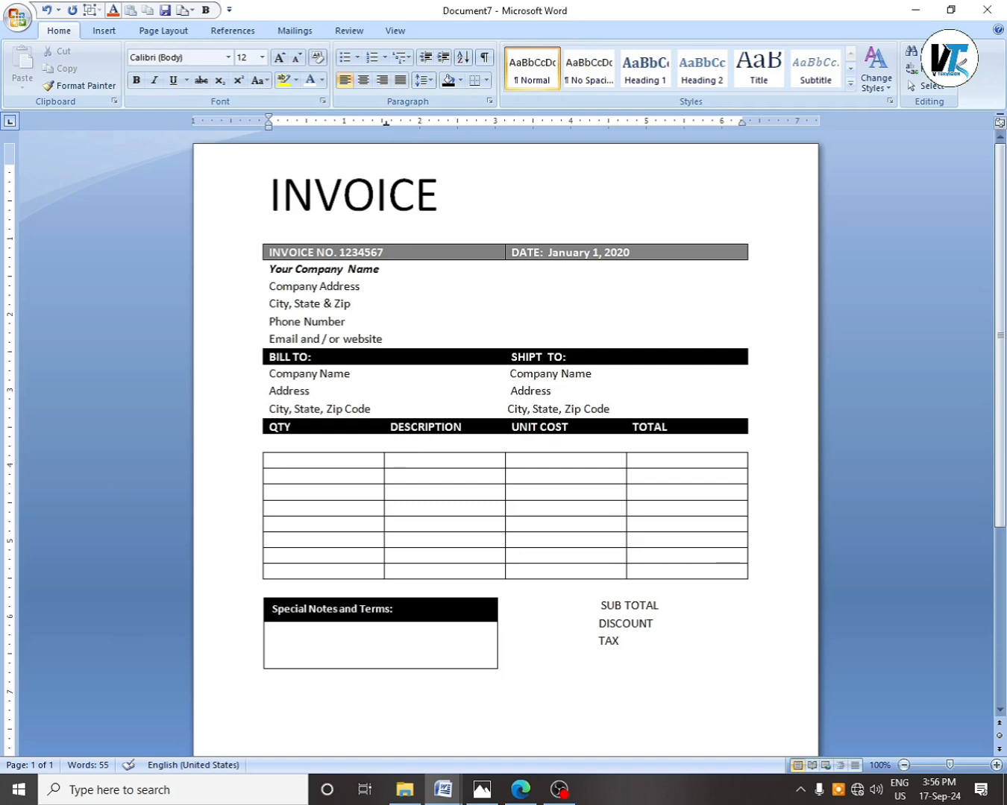
# Add a TOTAL line below TAX, aligned with the labels above it.
pyautogui.press('BackSpace')
pyautogui.press('BackSpace')
pyautogui.press('BackSpace')
pyautogui.write('TOTAL')
# Make the TOTAL label below TAX bold.
pyautogui.moveTo(634, 659); pyautogui.dragTo(595, 662)
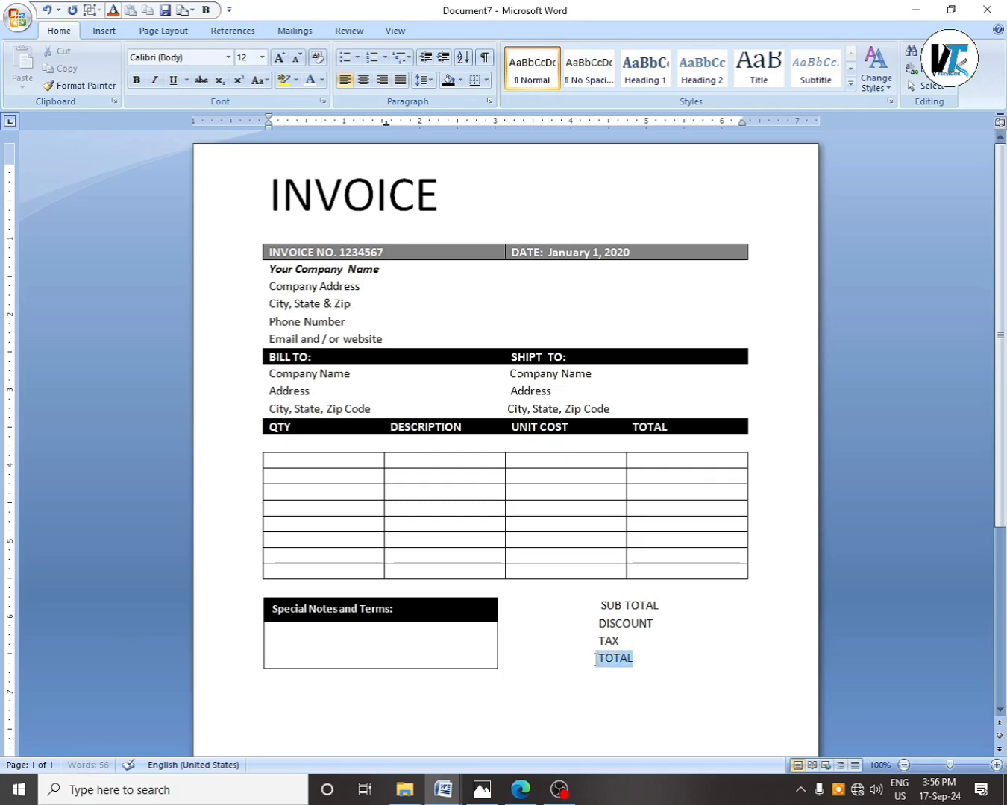
pyautogui.hotkey('ctrl', 'b')
pyautogui.click(597, 661)
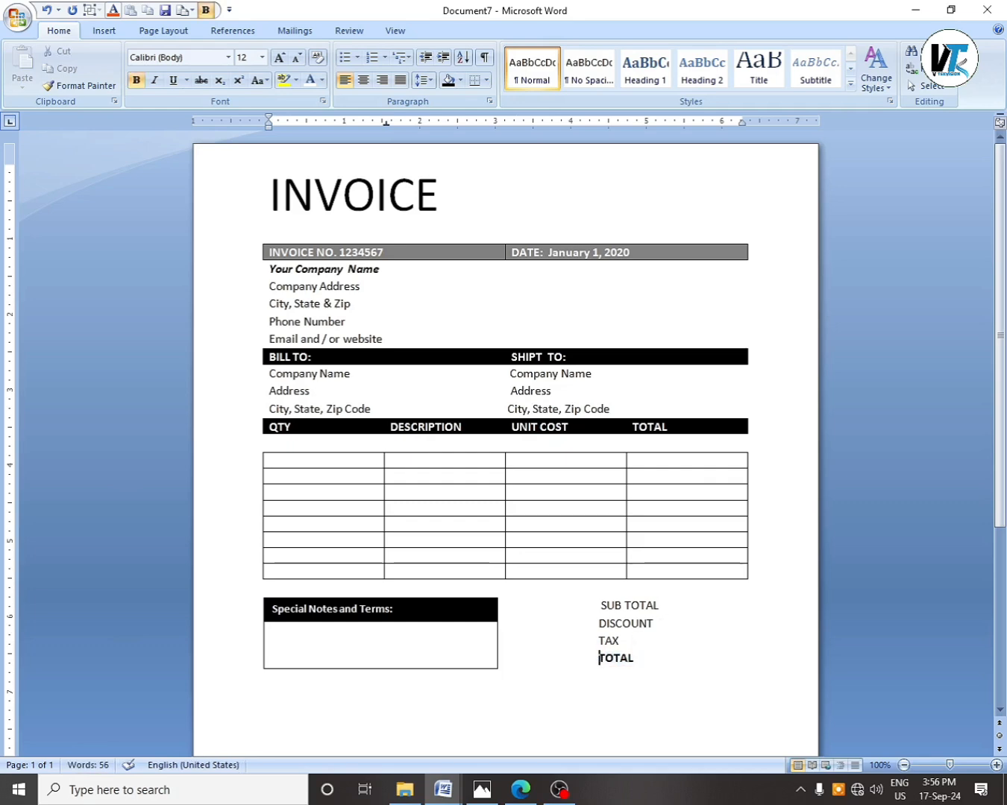
pyautogui.press('BackSpace')
# Format the SUB TOTAL label as 11 pt italic Times New Roman.
pyautogui.moveTo(601, 600); pyautogui.dragTo(672, 603)
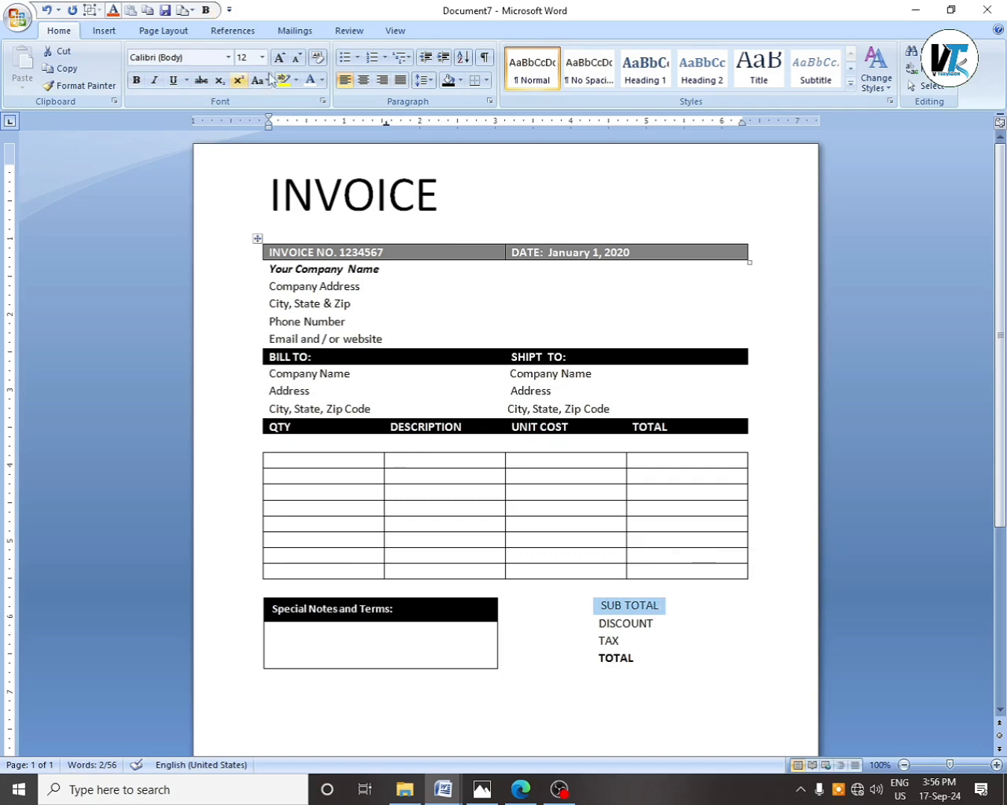
pyautogui.click(296, 59)
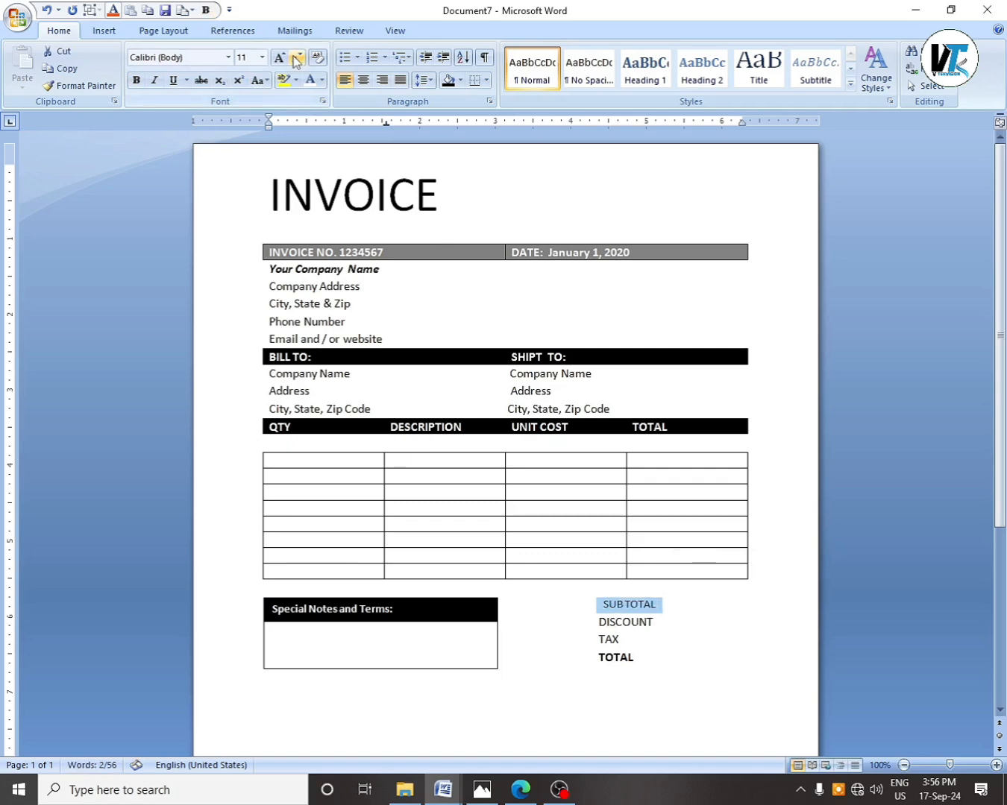
pyautogui.click(228, 58)
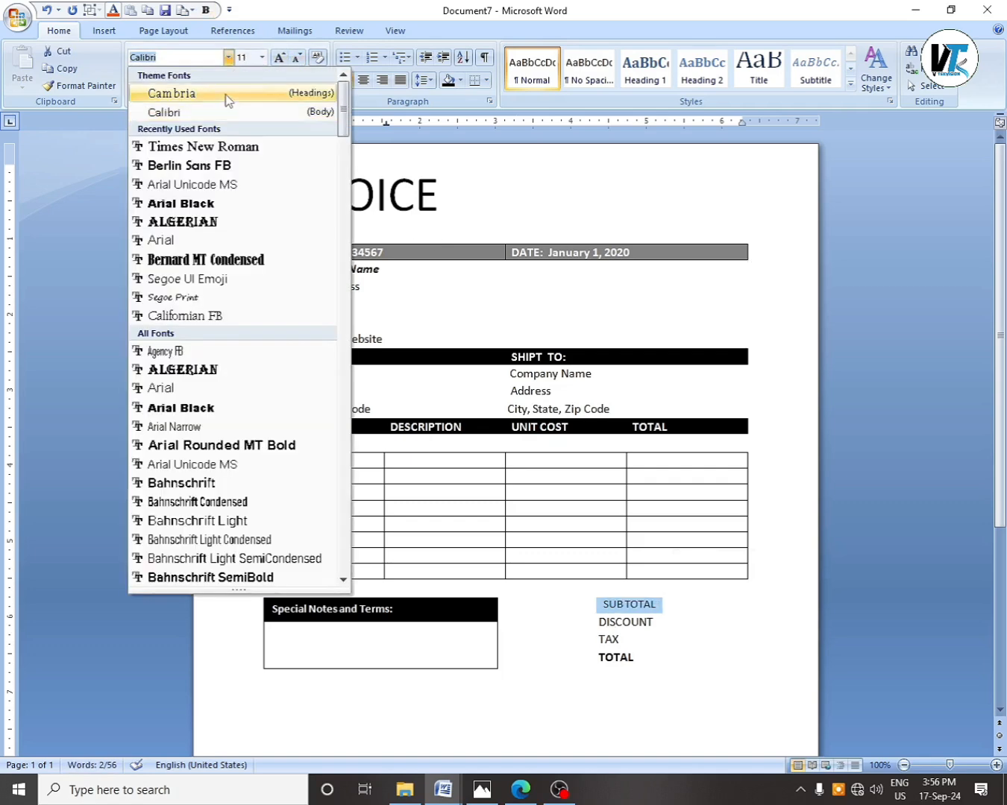
pyautogui.click(213, 146)
pyautogui.click(156, 81)
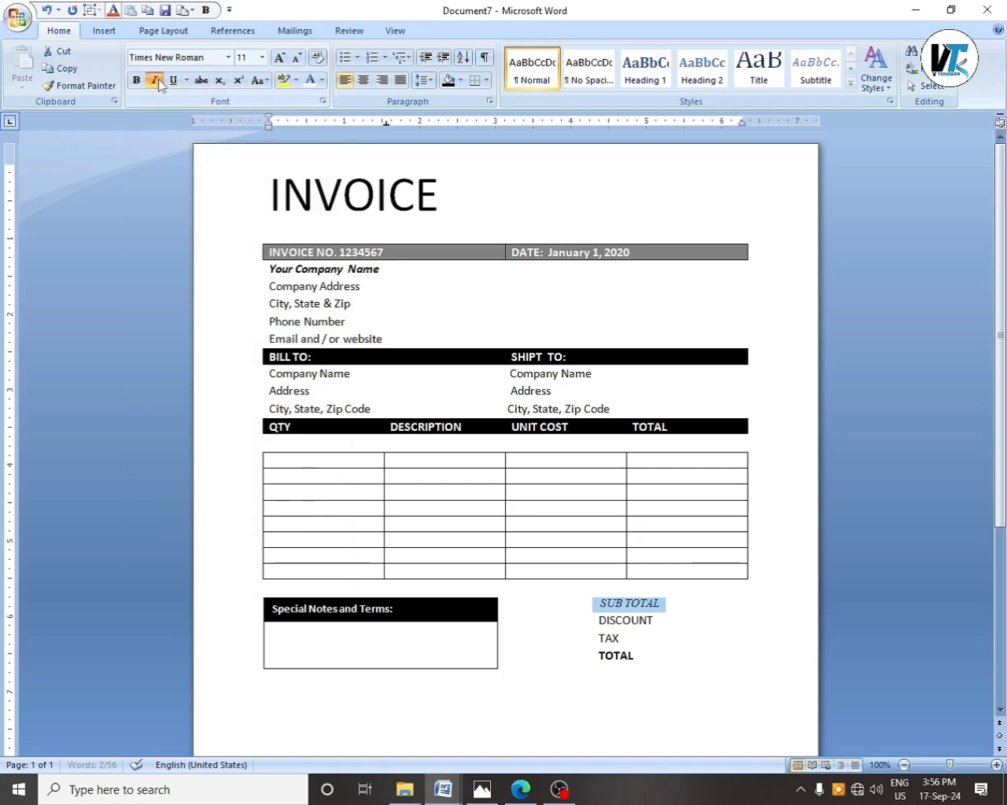
pyautogui.click(717, 655)
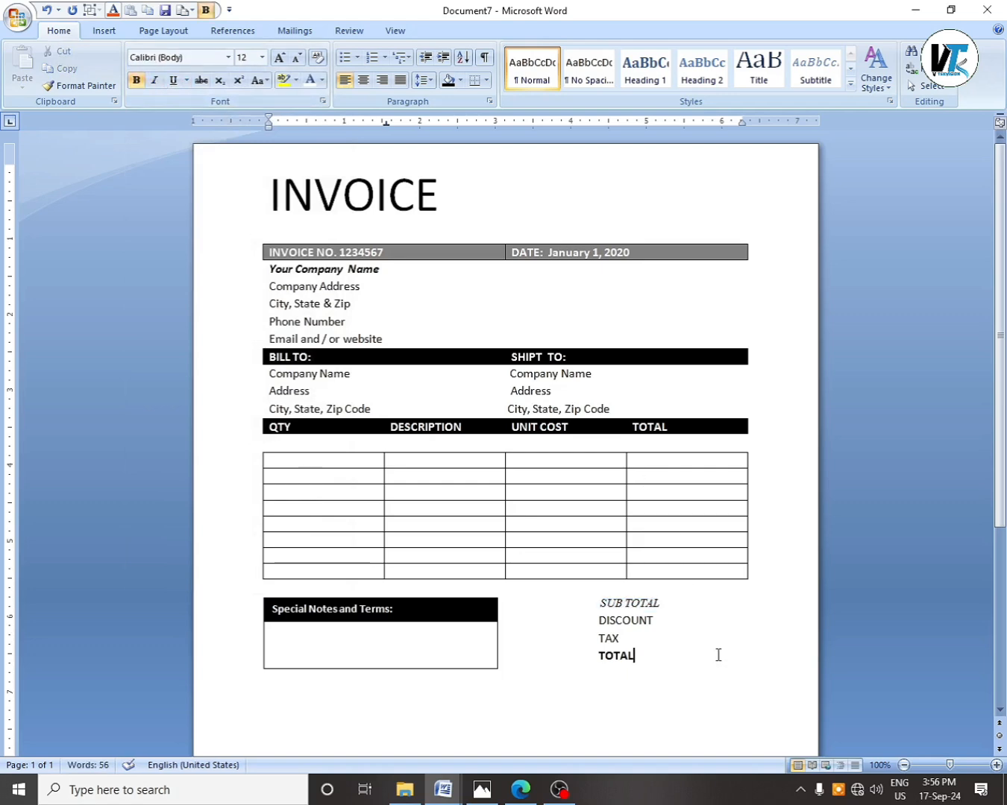
# Add the closing line "It has been a pleasure doing business with you, Thank you" below the Special Notes and Terms box.
pyautogui.scroll(-2, 662, 681)
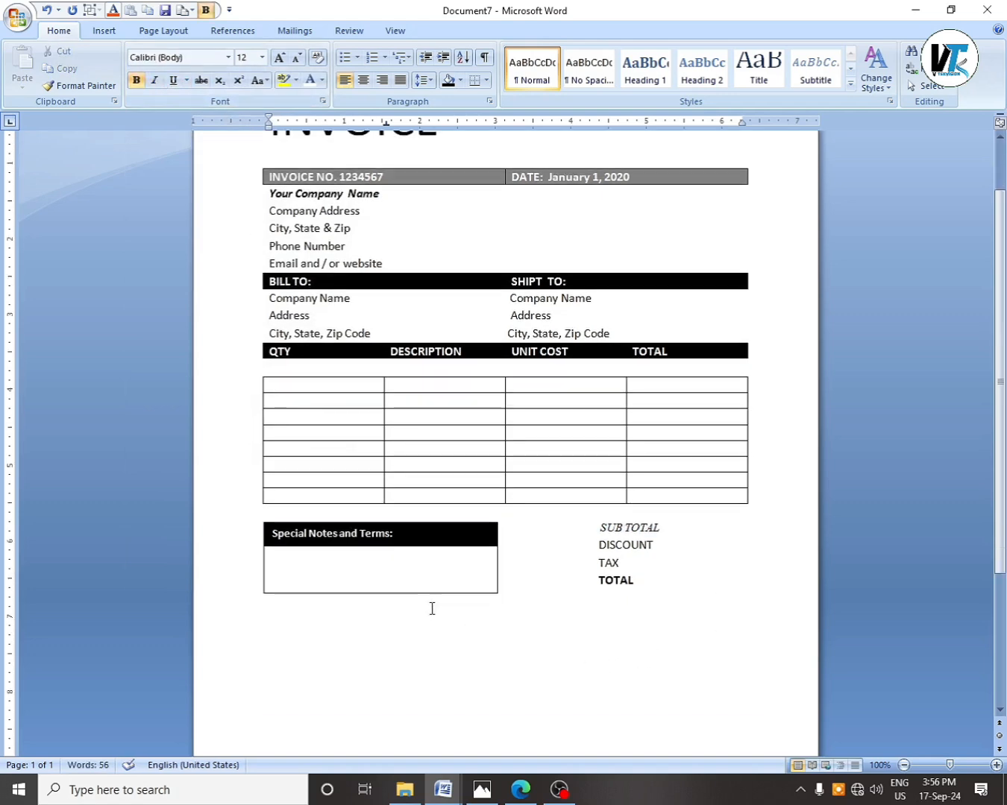
pyautogui.scroll(-1, 358, 623)
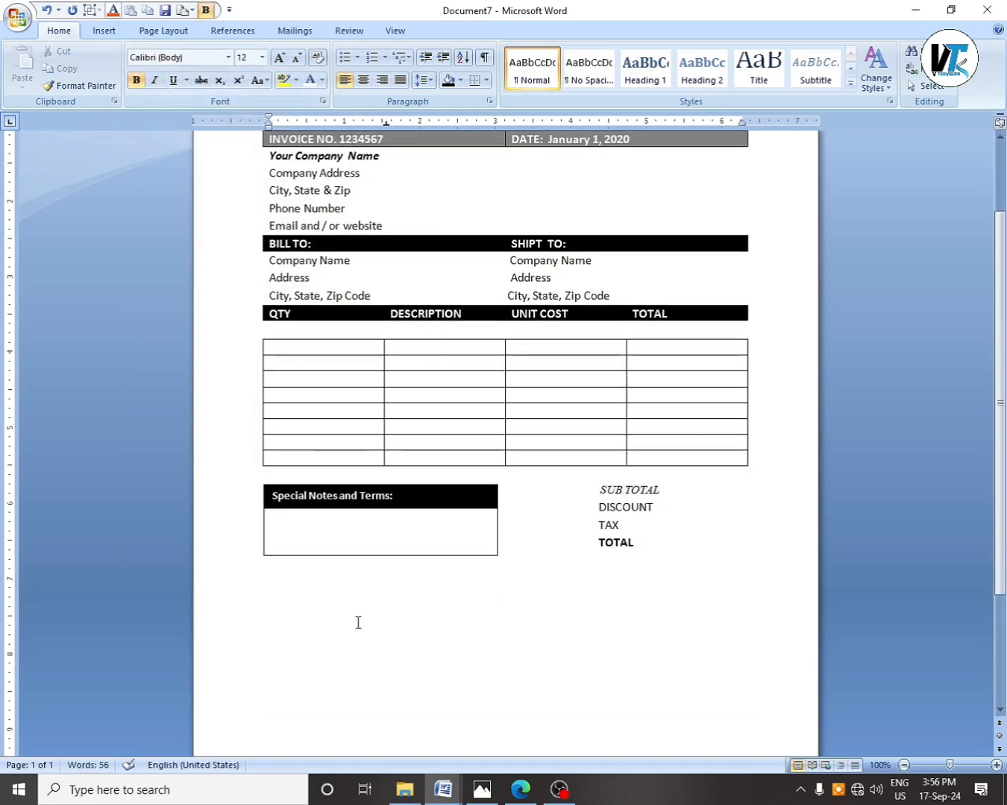
pyautogui.doubleClick(358, 580)
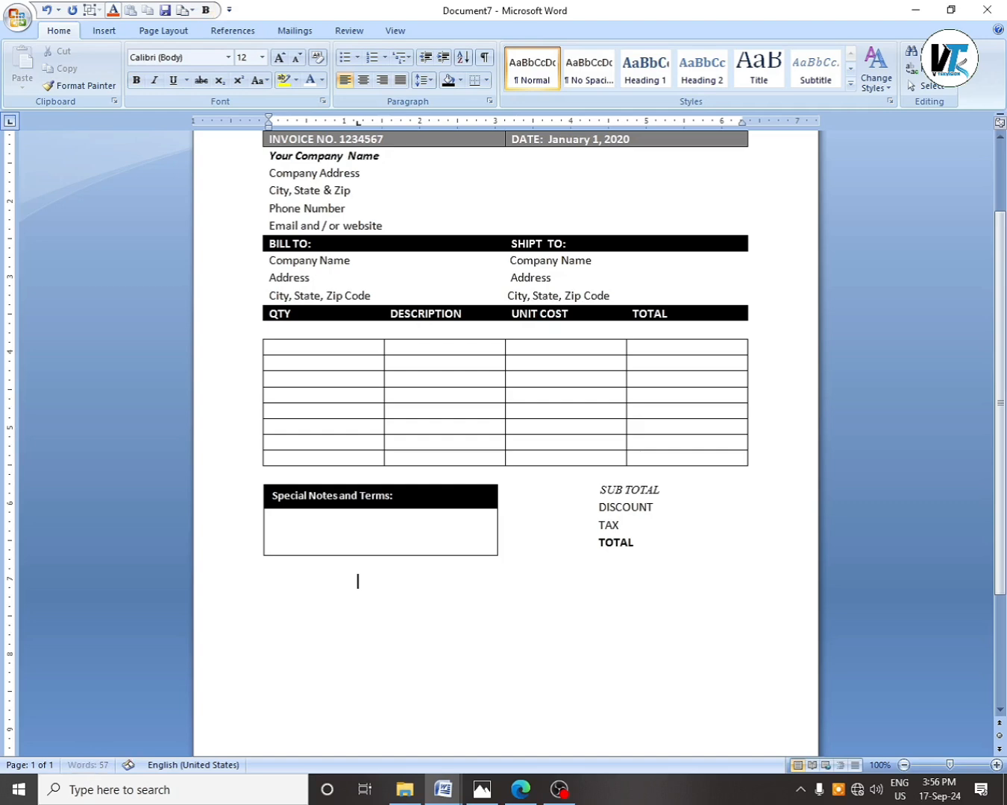
pyautogui.write('It has been a pl')
pyautogui.write('ea')
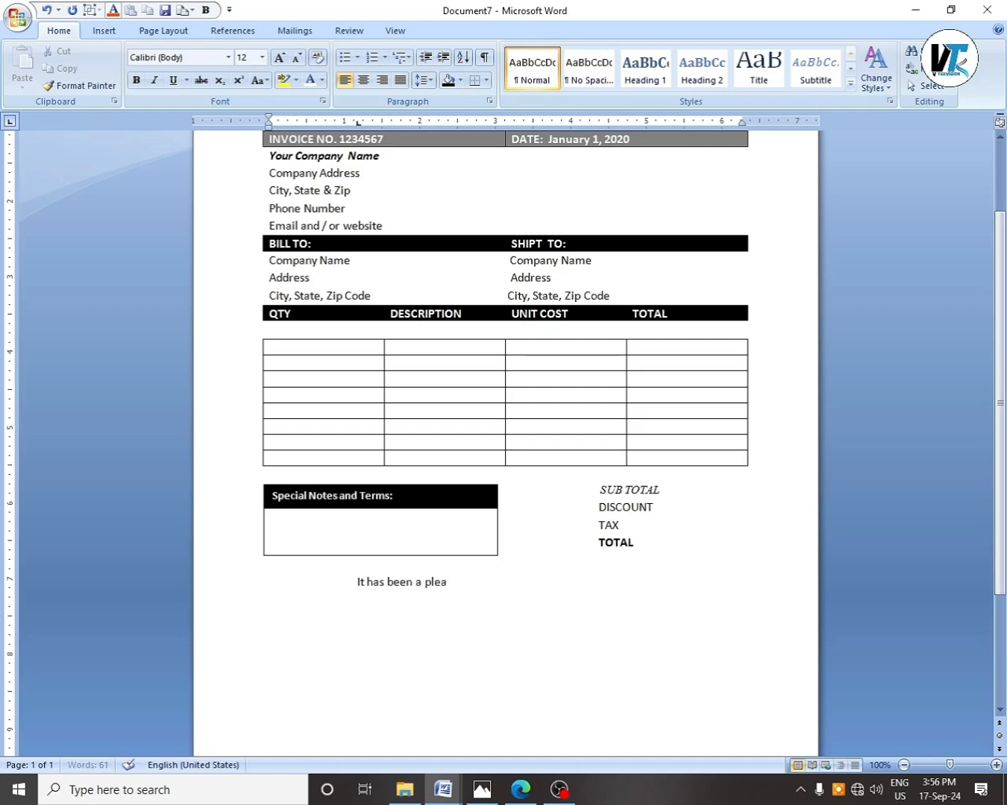
pyautogui.write('sure')
pyautogui.press('BackSpace')
pyautogui.write('ure')
pyautogui.write('b')
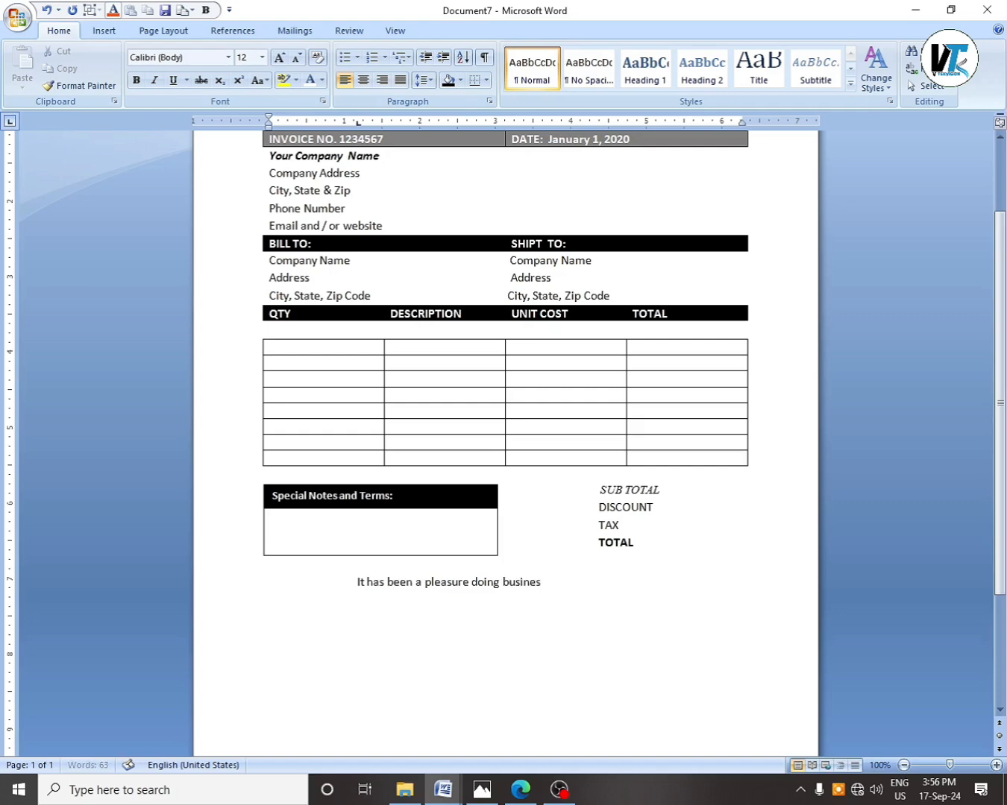
pyautogui.write('usiness with')
pyautogui.write(' you, Tha')
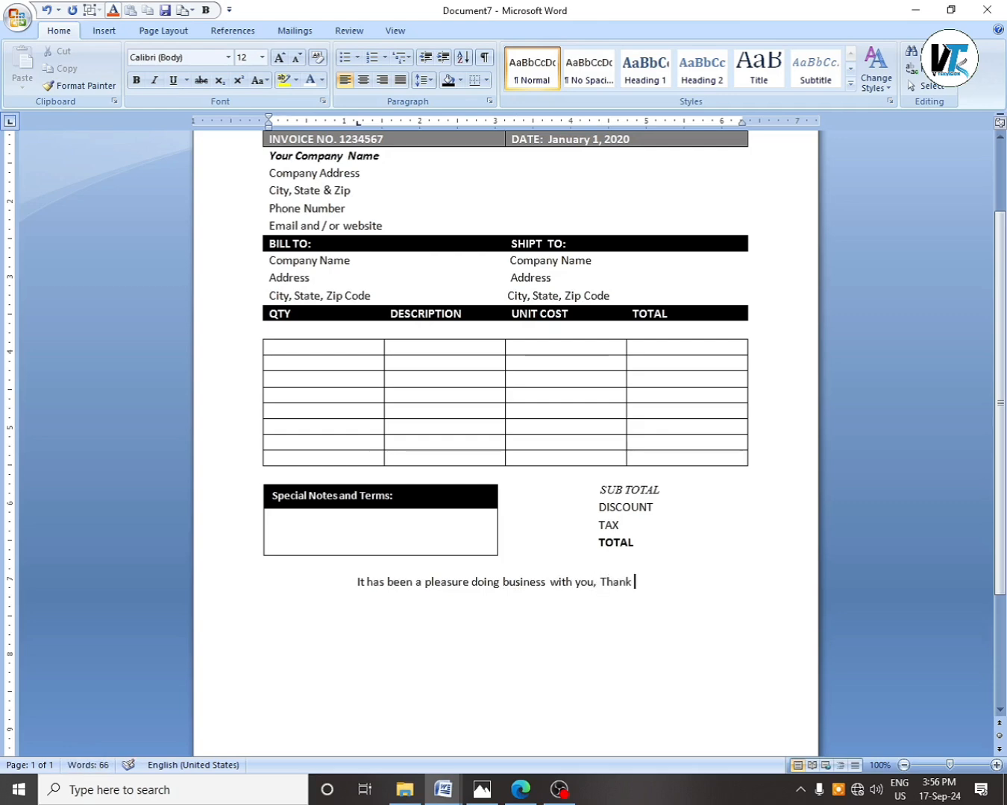
pyautogui.write('nk uo')
pyautogui.press('BackSpace')
pyautogui.press('BackSpace')
pyautogui.write('you')
# Centre the closing thank-you line and make it italic.
pyautogui.moveTo(654, 585); pyautogui.dragTo(351, 584)
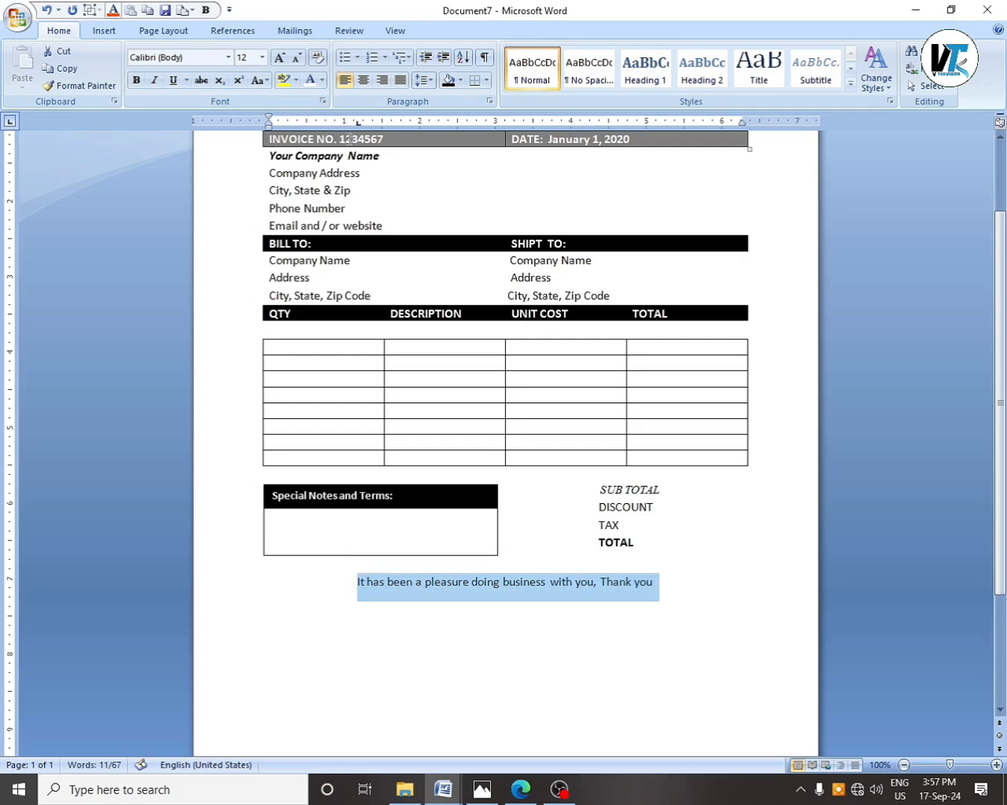
pyautogui.click(364, 87)
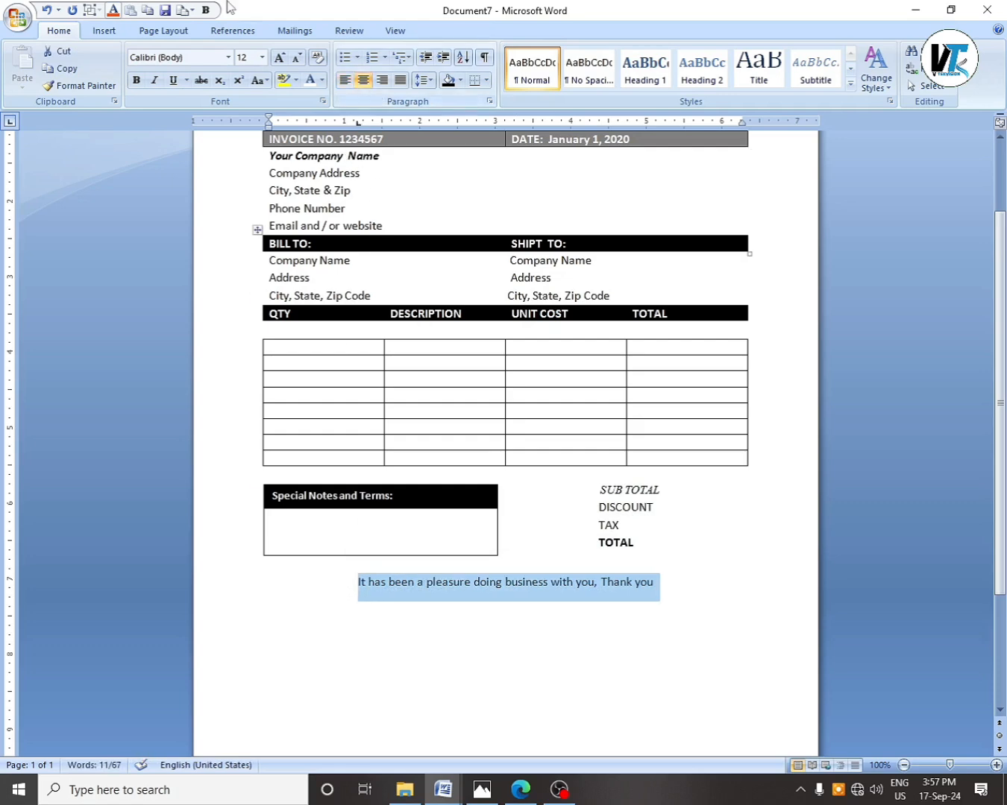
pyautogui.click(156, 80)
pyautogui.click(625, 683)
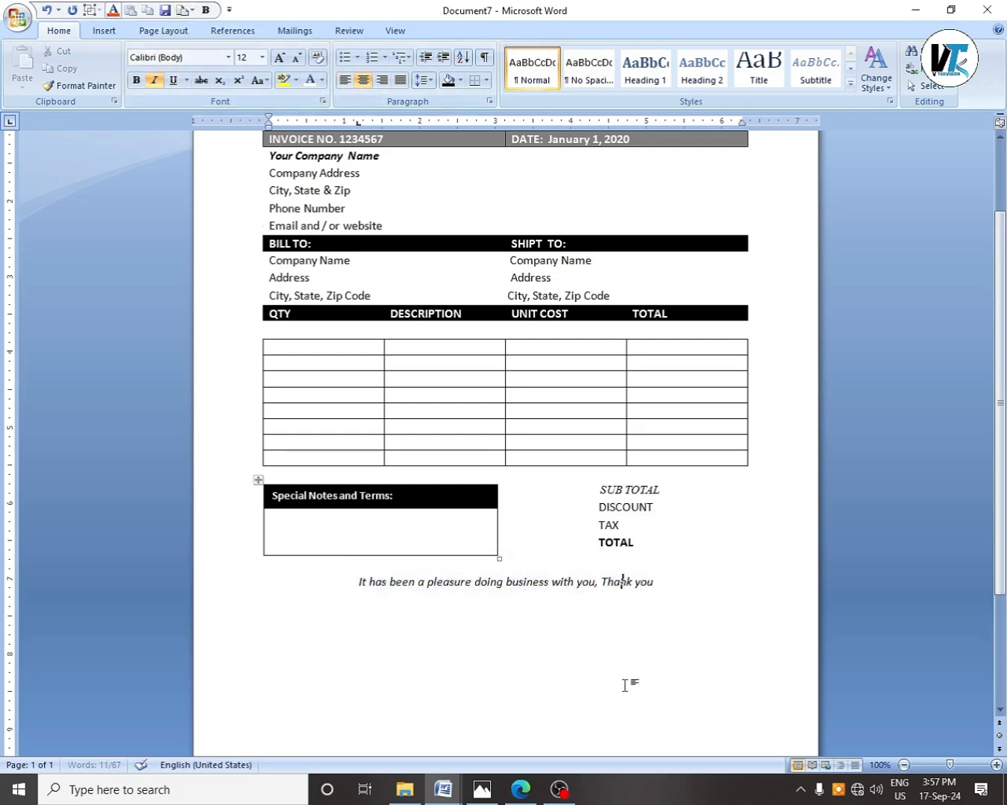
# Change the shading of the invoice number and date row to black.
pyautogui.scroll(3, 626, 684)
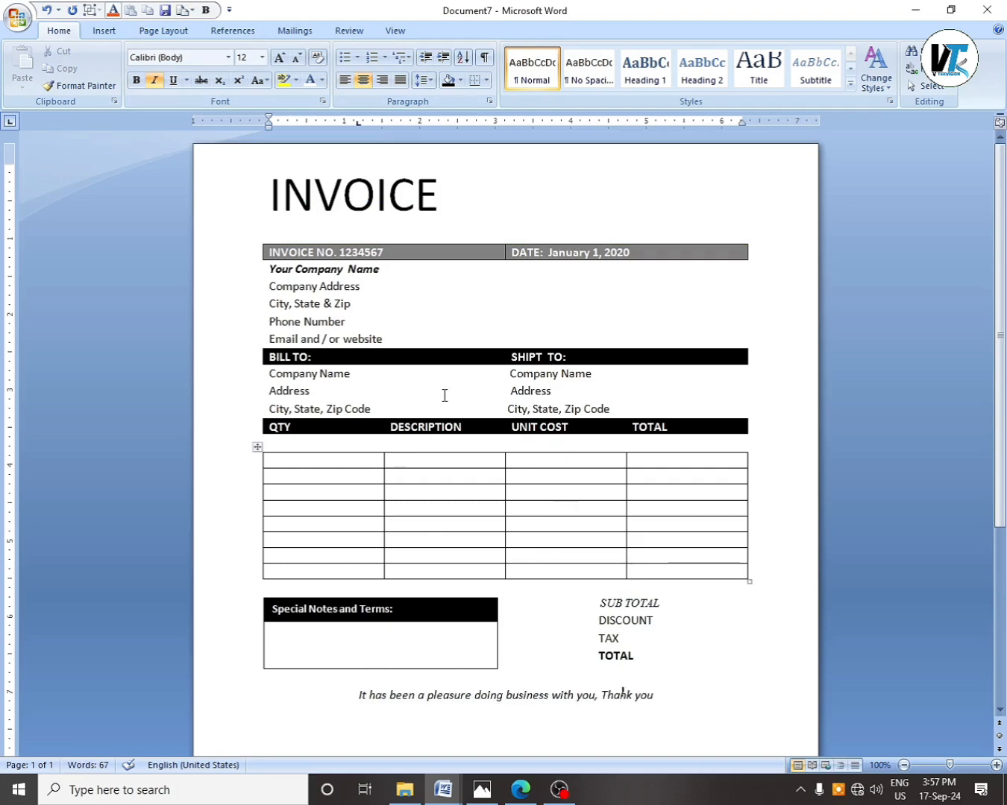
pyautogui.click(403, 244)
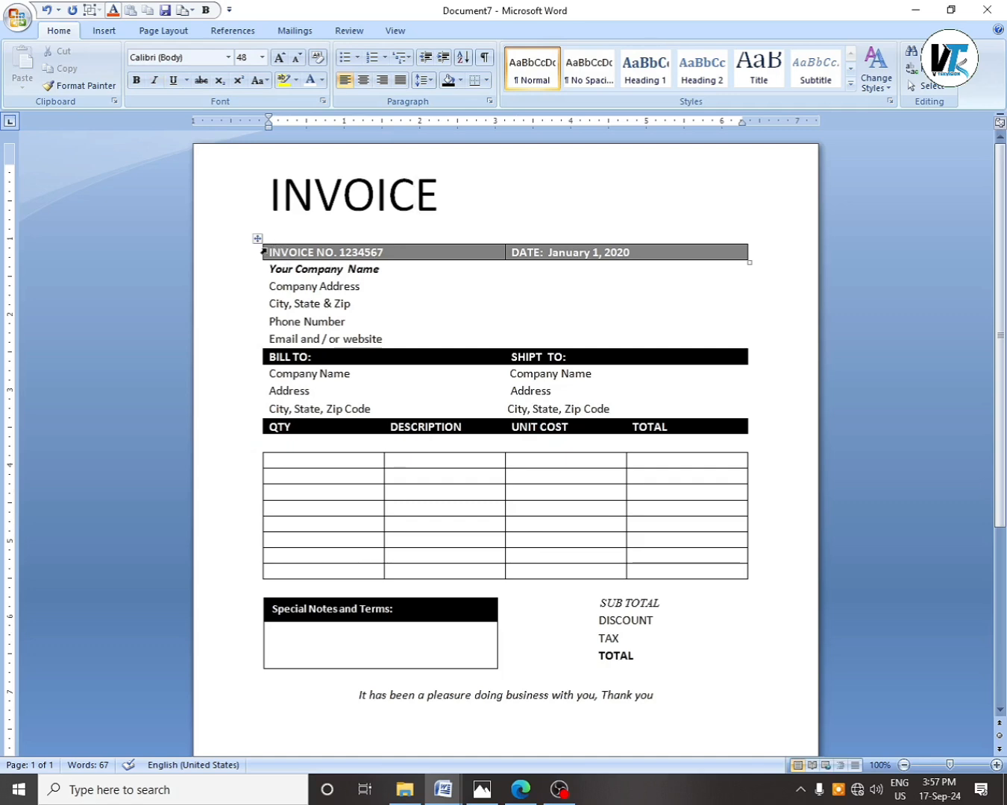
pyautogui.moveTo(266, 251); pyautogui.dragTo(539, 252)
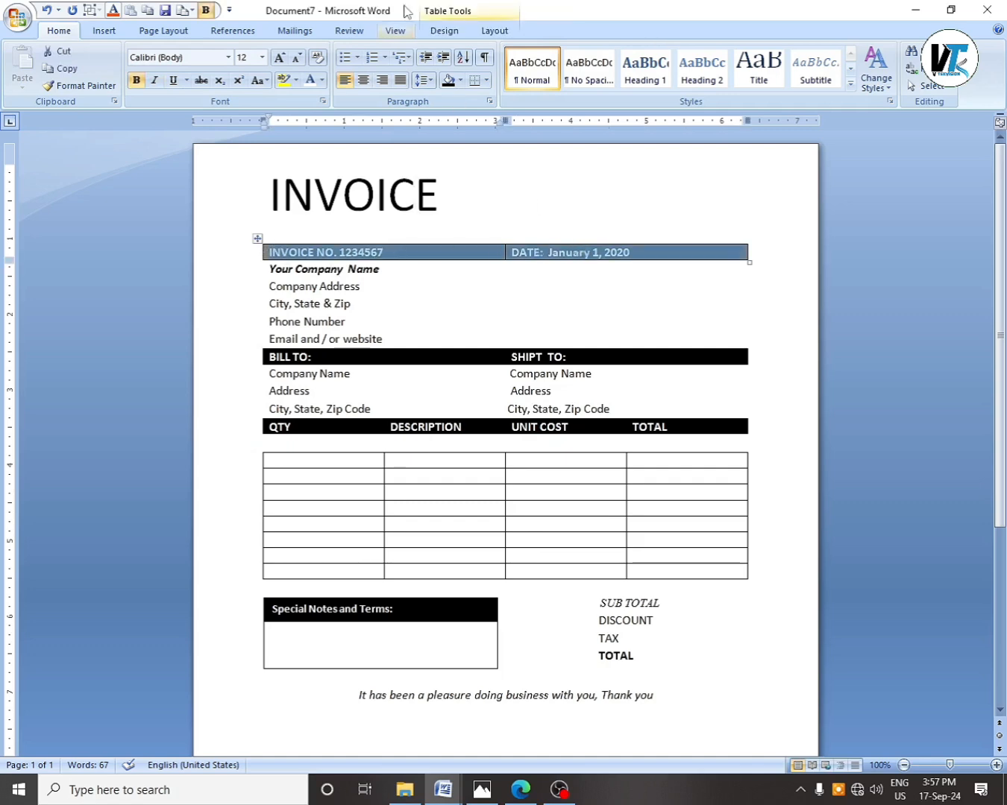
pyautogui.click(443, 30)
pyautogui.click(638, 51)
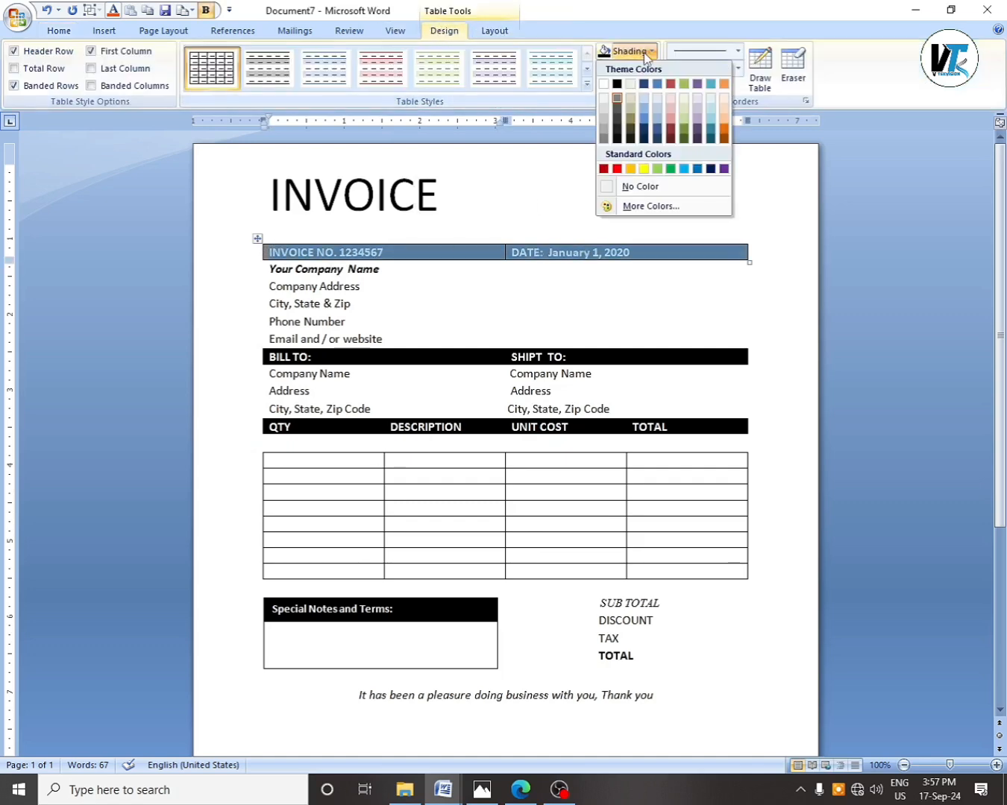
pyautogui.click(618, 84)
pyautogui.click(637, 305)
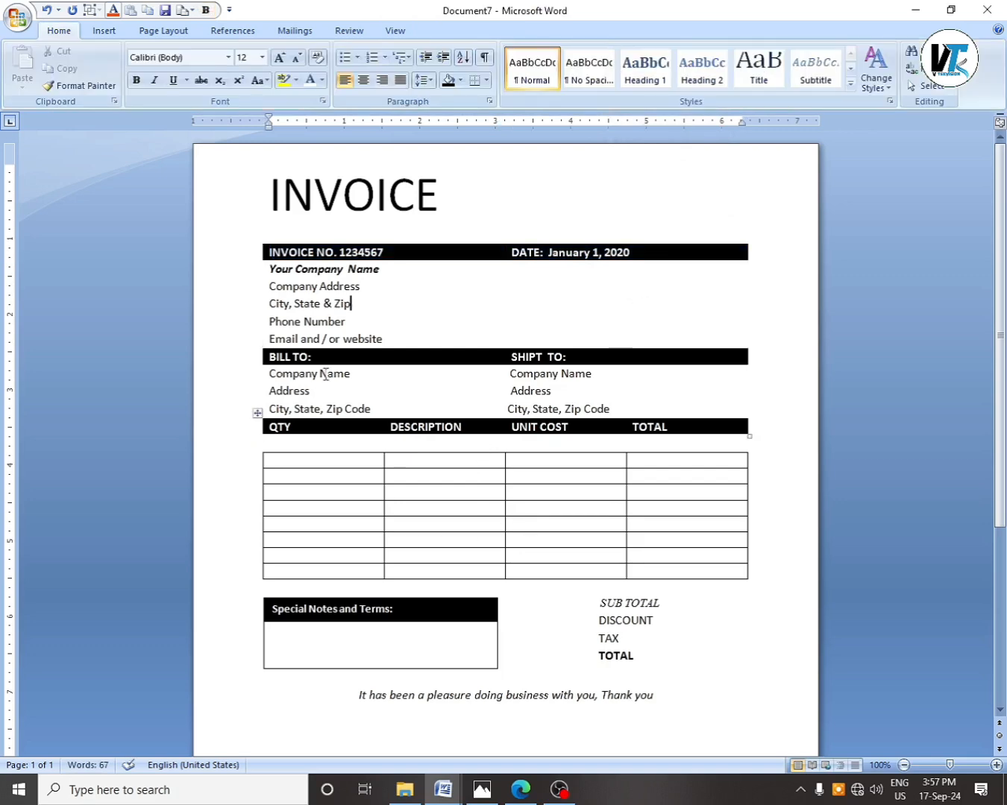
# Set the line spacing of the billing and shipping address lines to 1.0.
pyautogui.moveTo(272, 378); pyautogui.dragTo(501, 412)
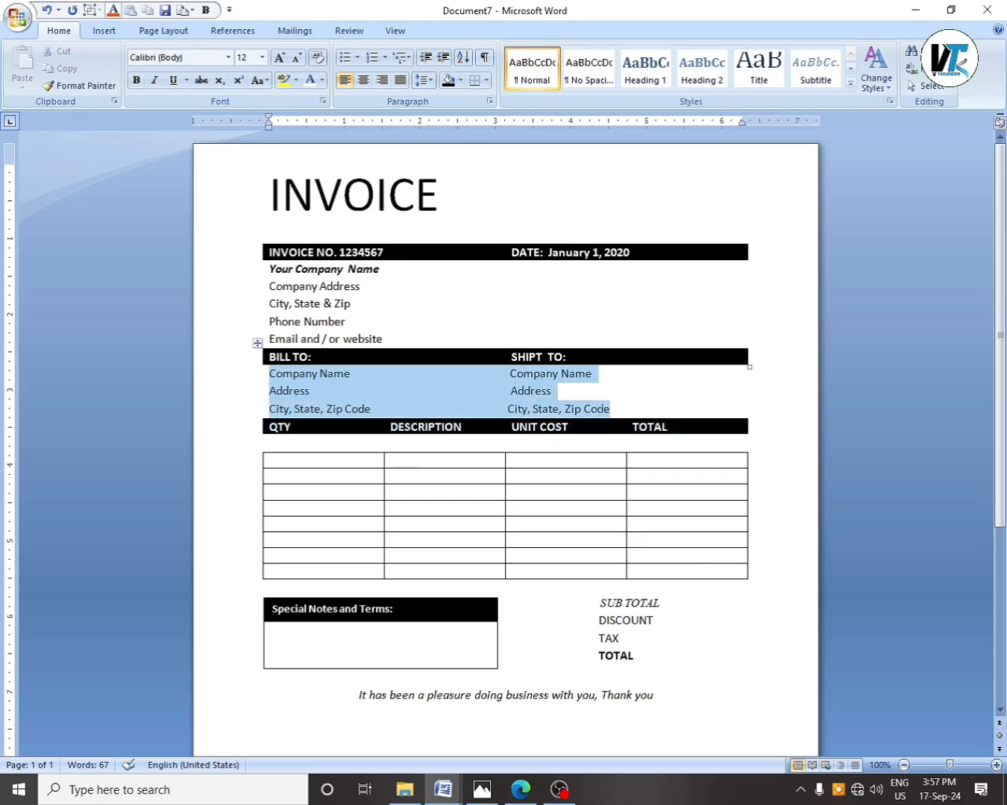
pyautogui.click(431, 79)
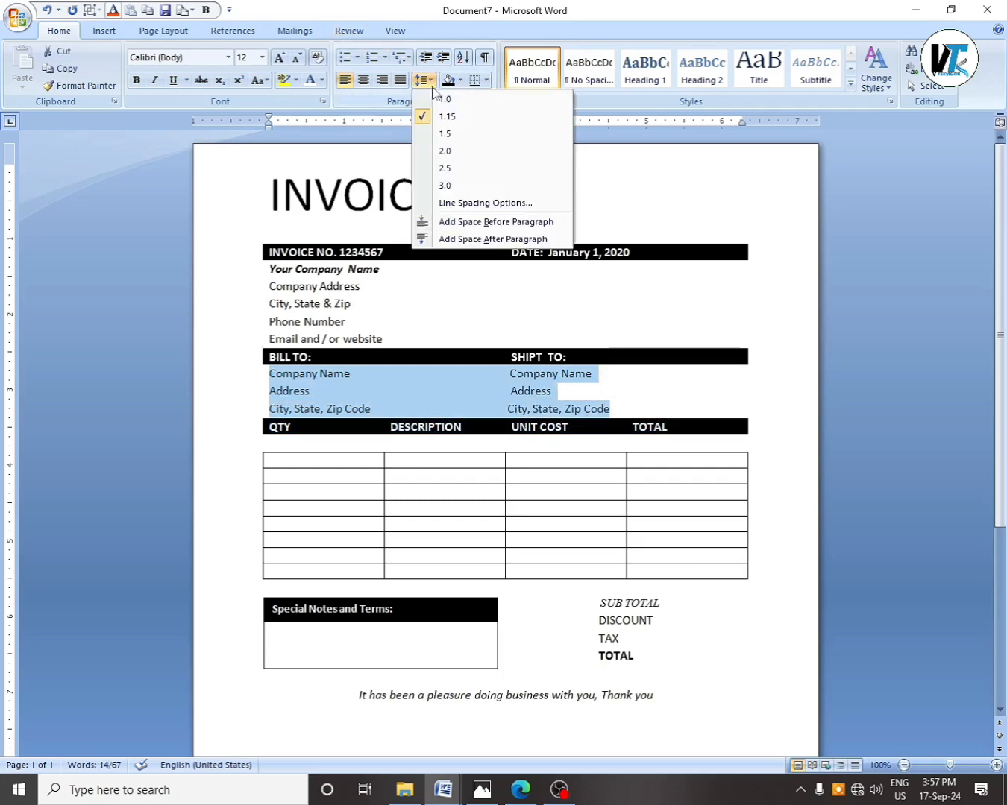
pyautogui.click(445, 100)
pyautogui.click(786, 477)
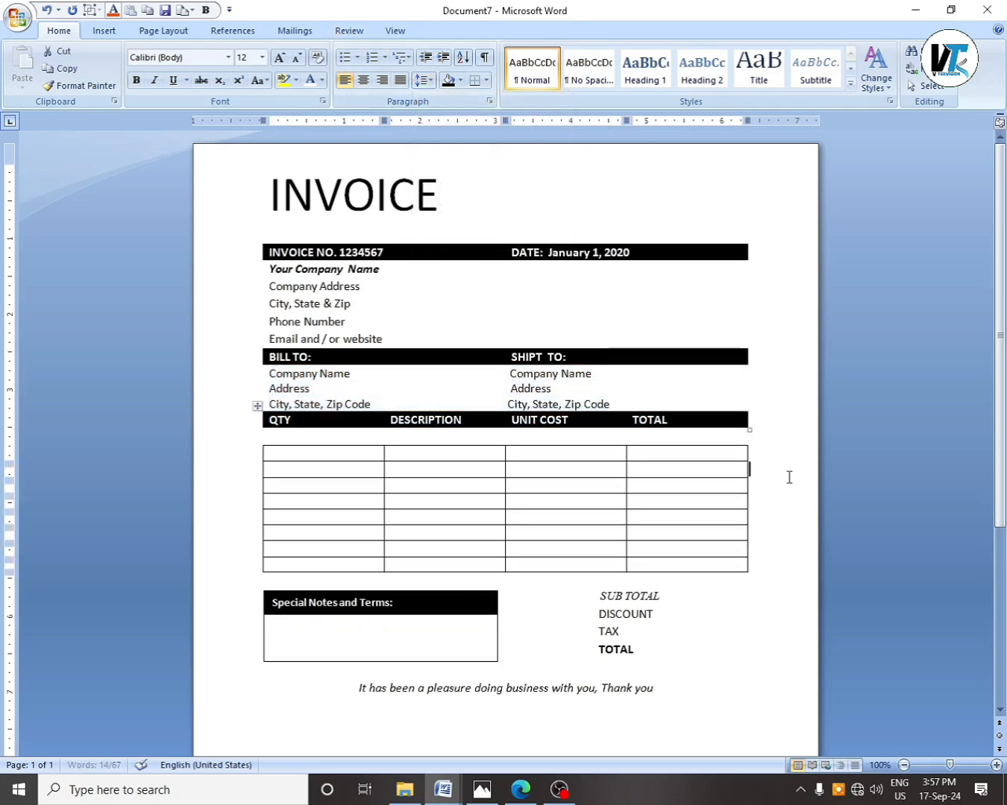
# Insert blank lines below the billing and shipping addresses, below the email and website line, and above Your Company Name.
pyautogui.click(638, 398)
pyautogui.press('Return')
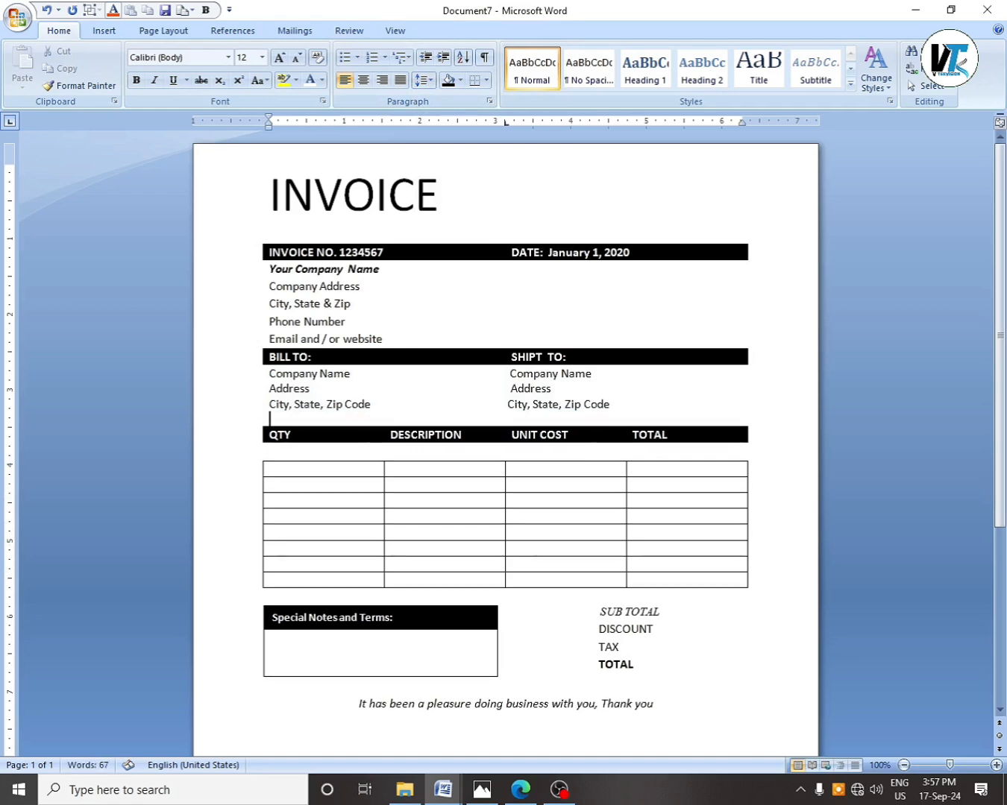
pyautogui.click(418, 337)
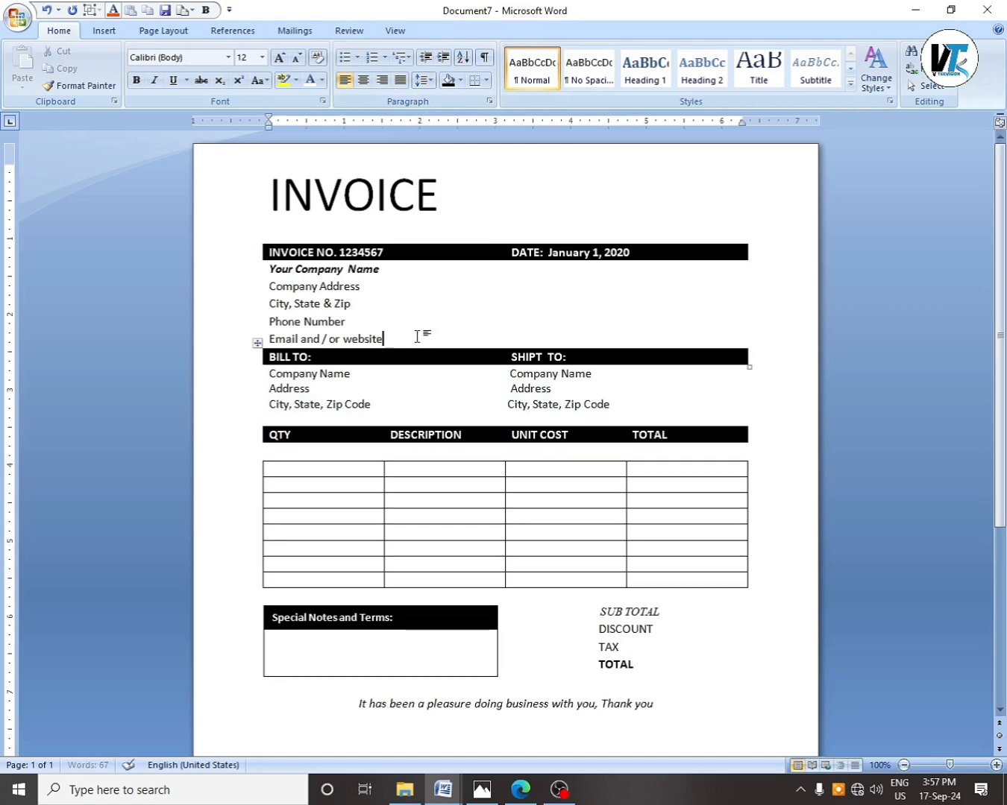
pyautogui.press('Return')
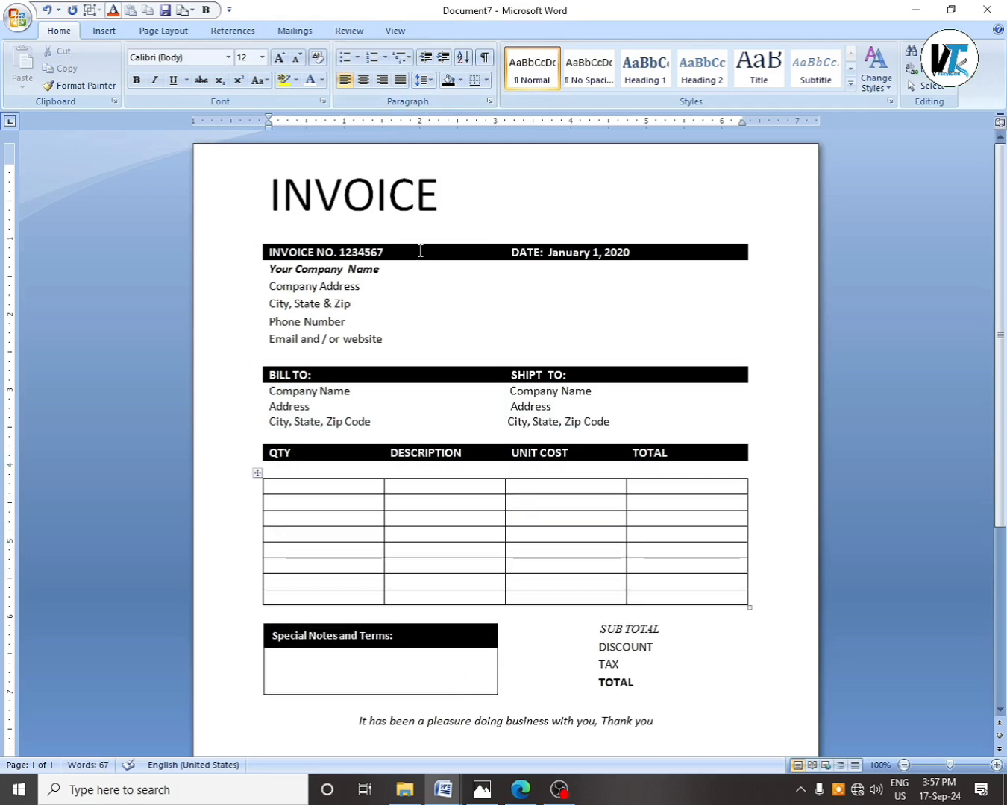
pyautogui.click(270, 269)
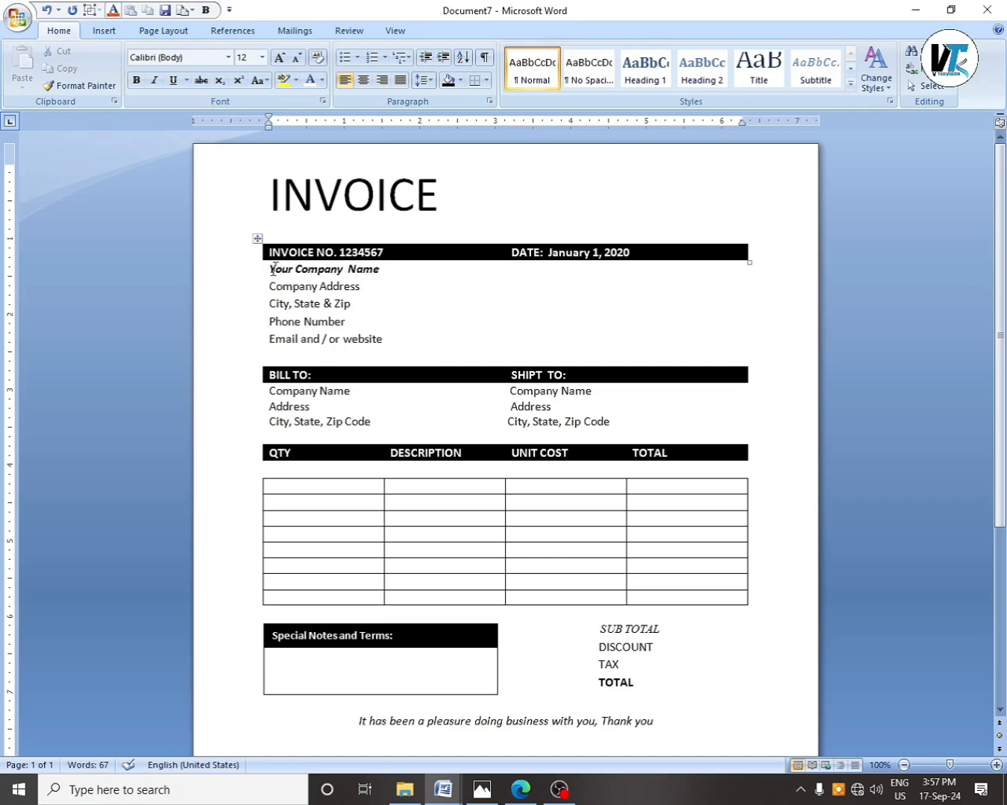
pyautogui.press('Return')
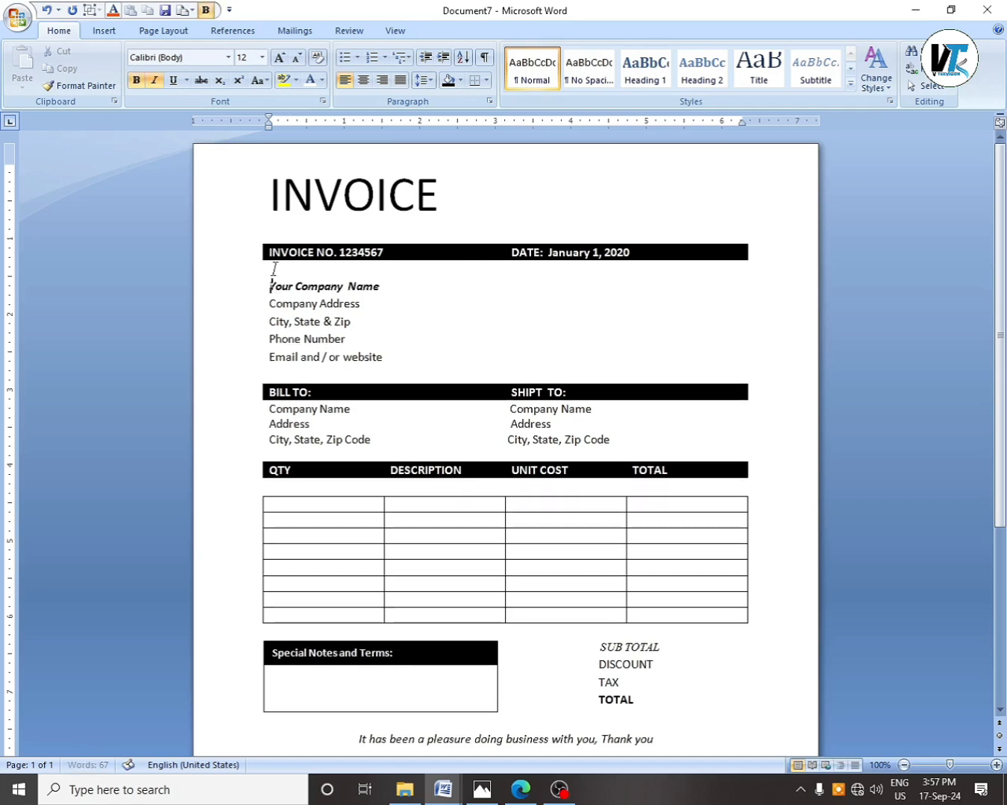
# Ignore the grammar suggestion once for "Your" in the Your Company Name line.
pyautogui.scroll(-3, 322, 603)
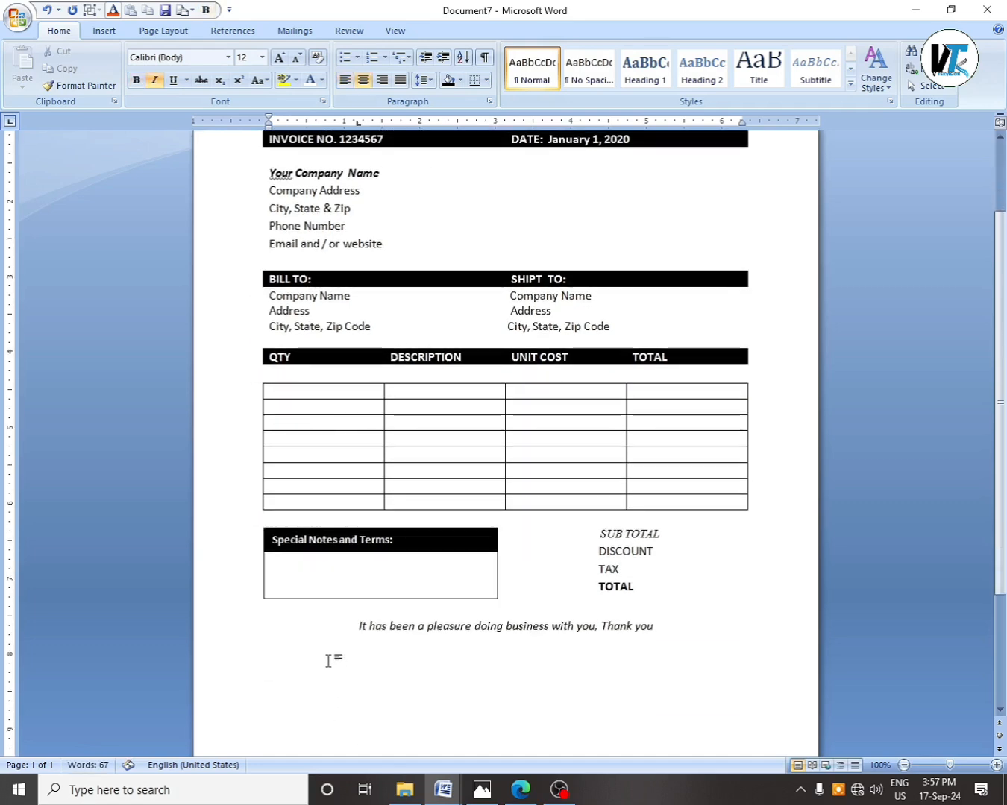
pyautogui.scroll(3, 328, 664)
pyautogui.rightClick(281, 289)
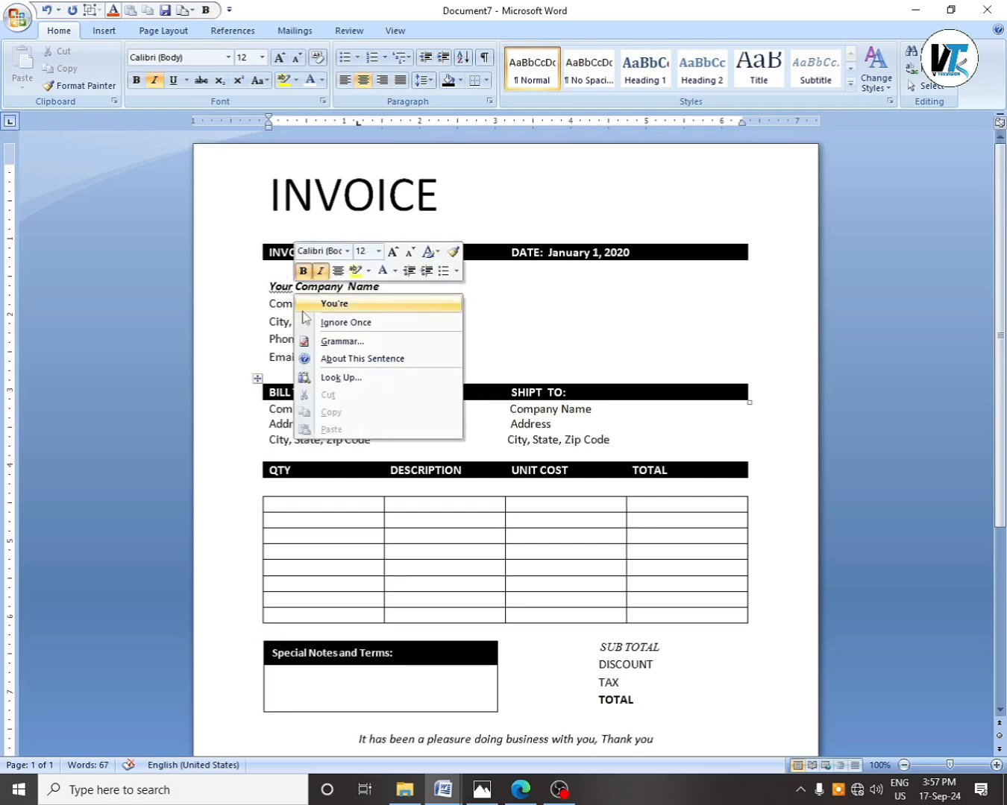
pyautogui.click(328, 323)
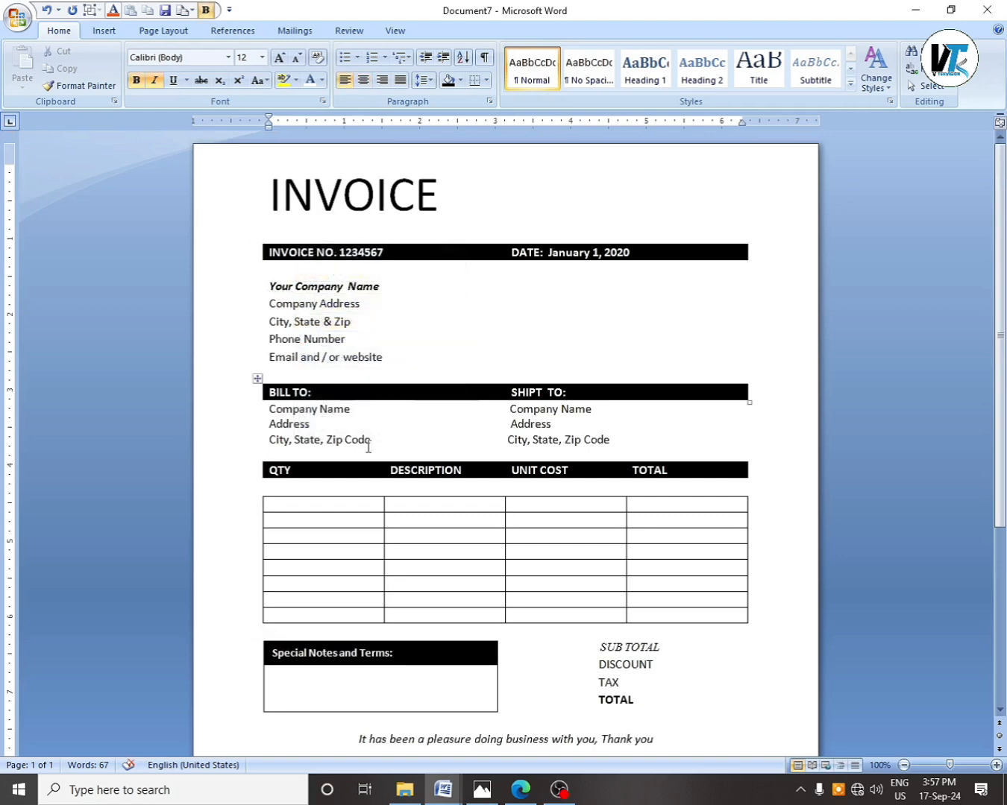
# Increase the page's top margin slightly to shift the invoice content down, and review the whole page.
pyautogui.click(539, 216)
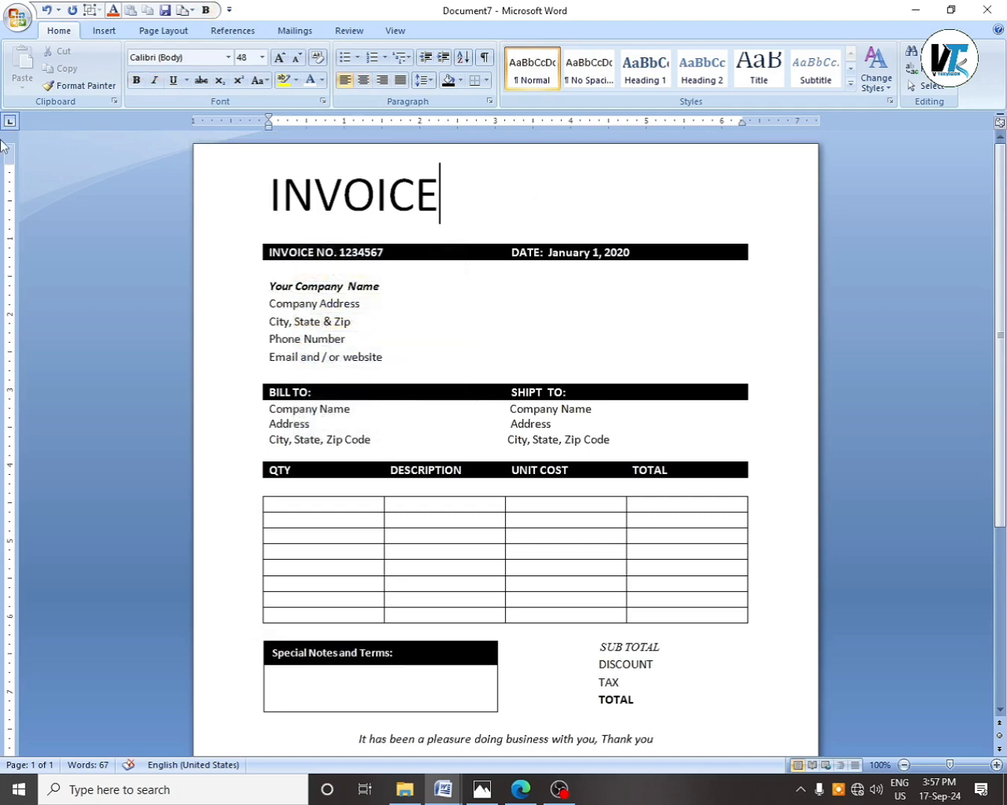
pyautogui.moveTo(8, 162); pyautogui.dragTo(8, 191)
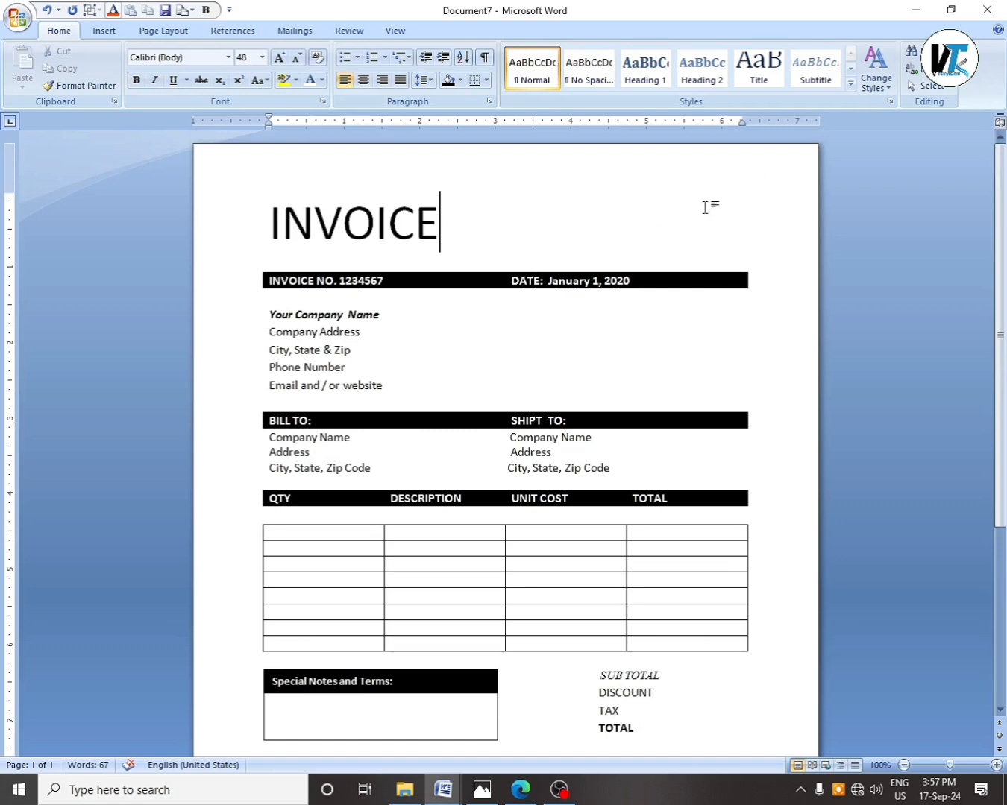
pyautogui.scroll(-4, 700, 213)
pyautogui.scroll(-2, 700, 214)
pyautogui.scroll(5, 698, 214)
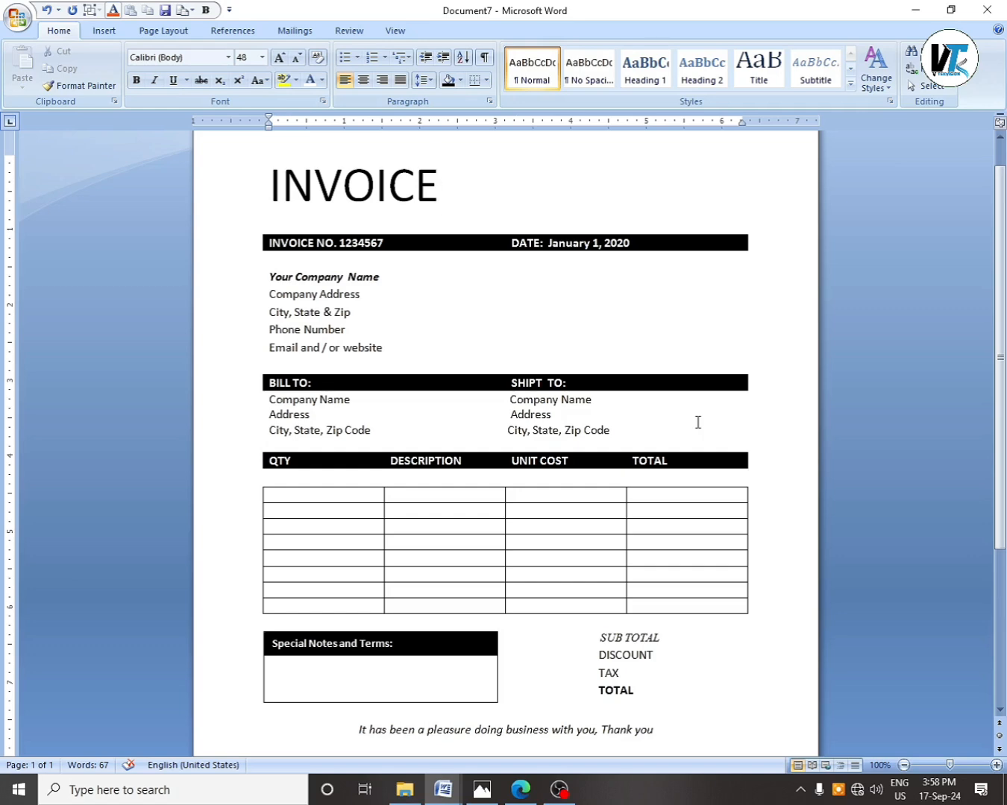
pyautogui.scroll(1, 698, 422)
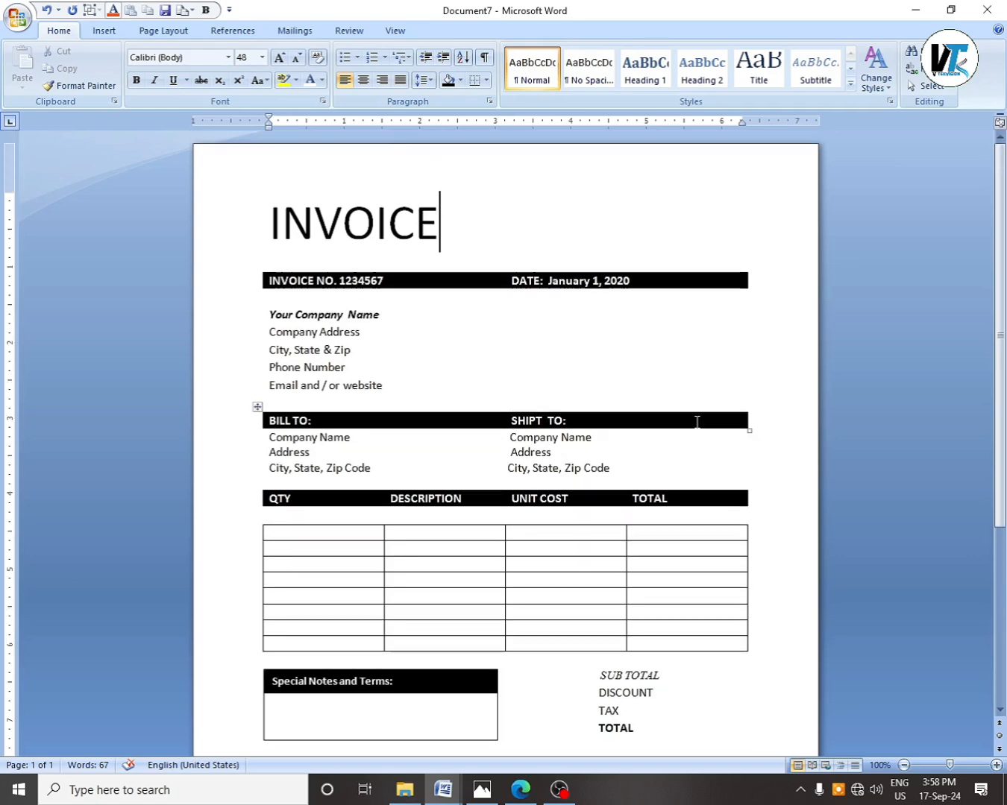
pyautogui.scroll(-3, 698, 423)
pyautogui.scroll(1, 689, 422)
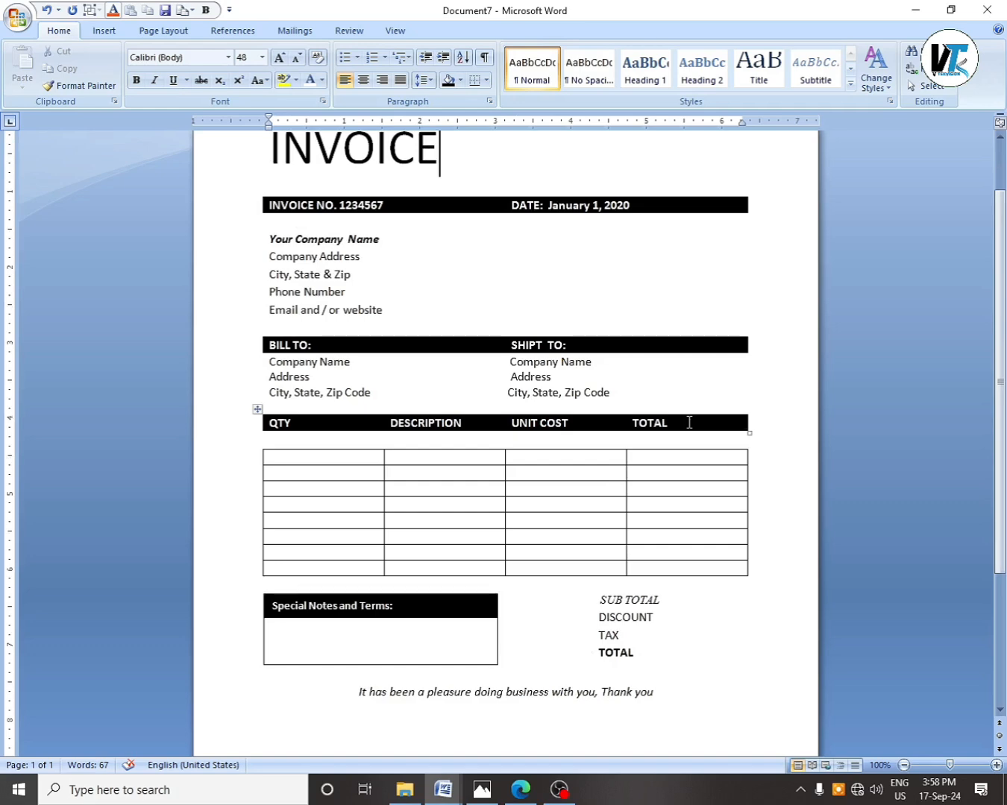
pyautogui.scroll(1, 689, 422)
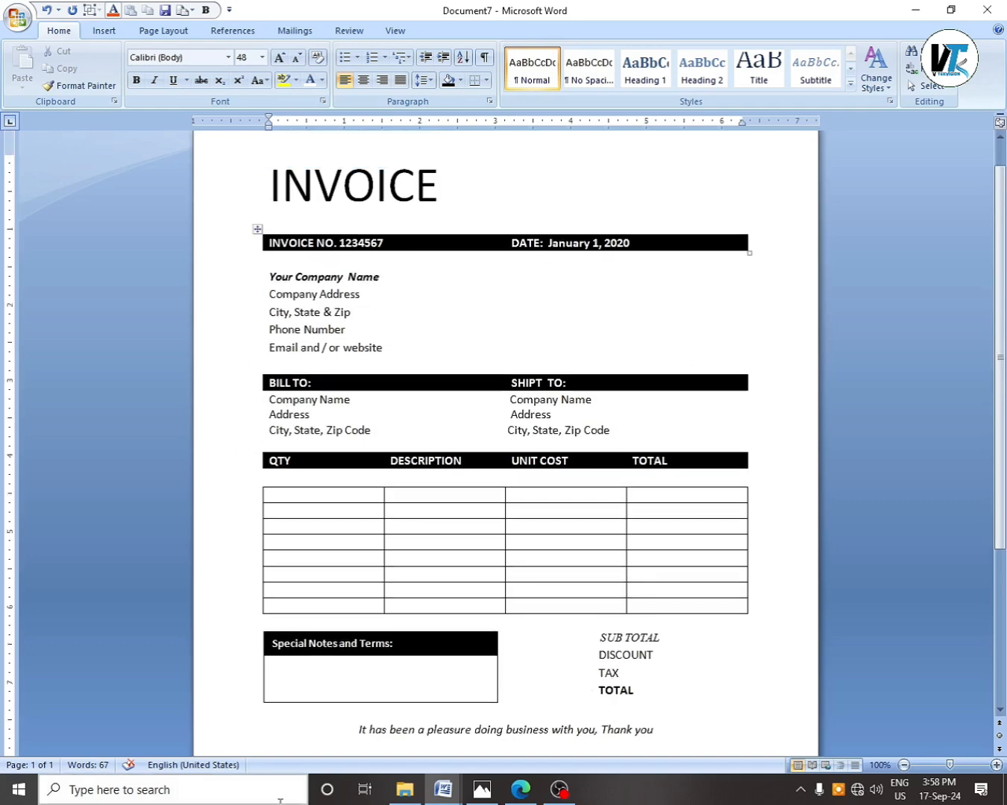
pyautogui.click(187, 34)
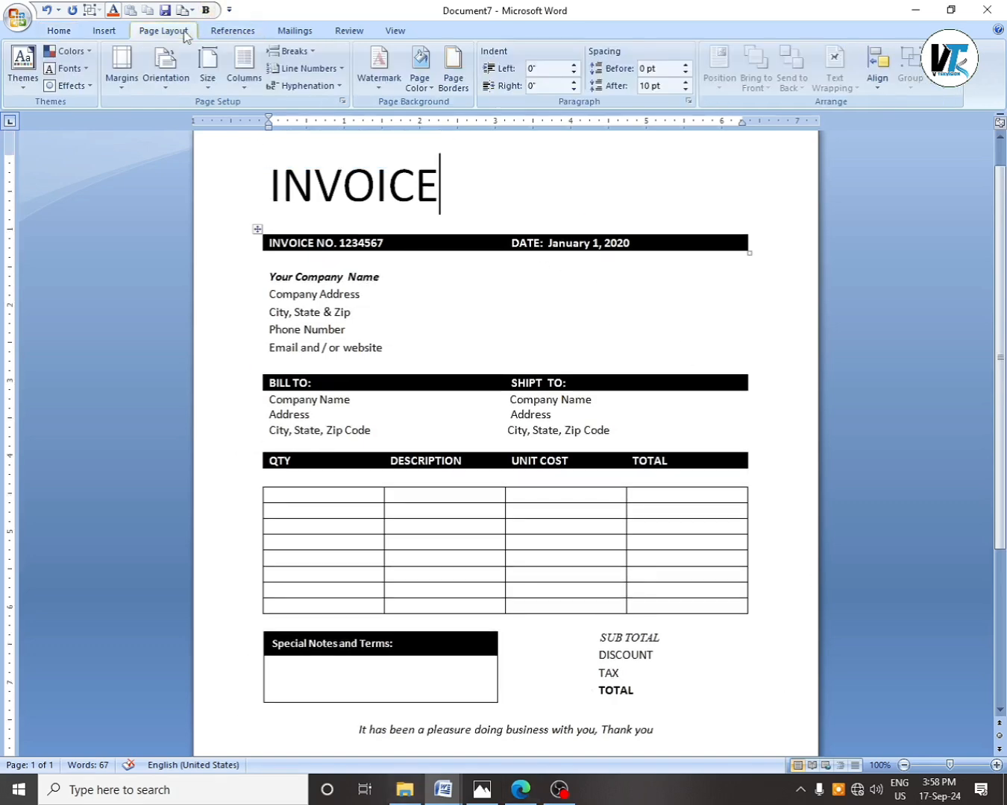
pyautogui.click(419, 84)
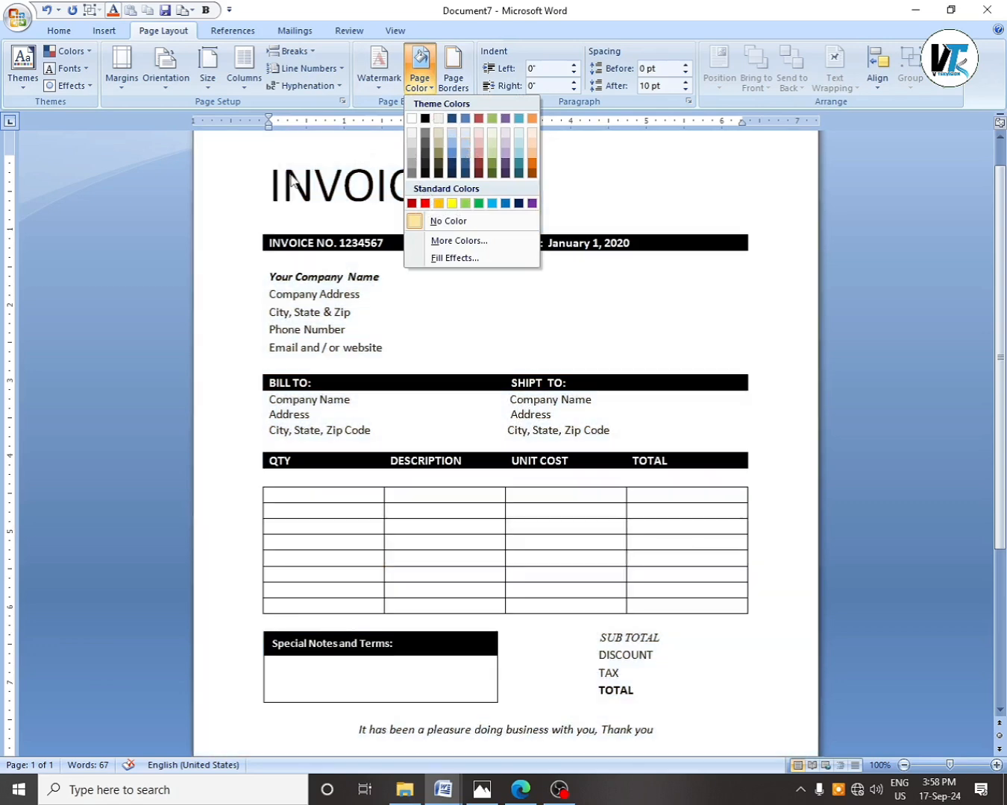
pyautogui.click(281, 162)
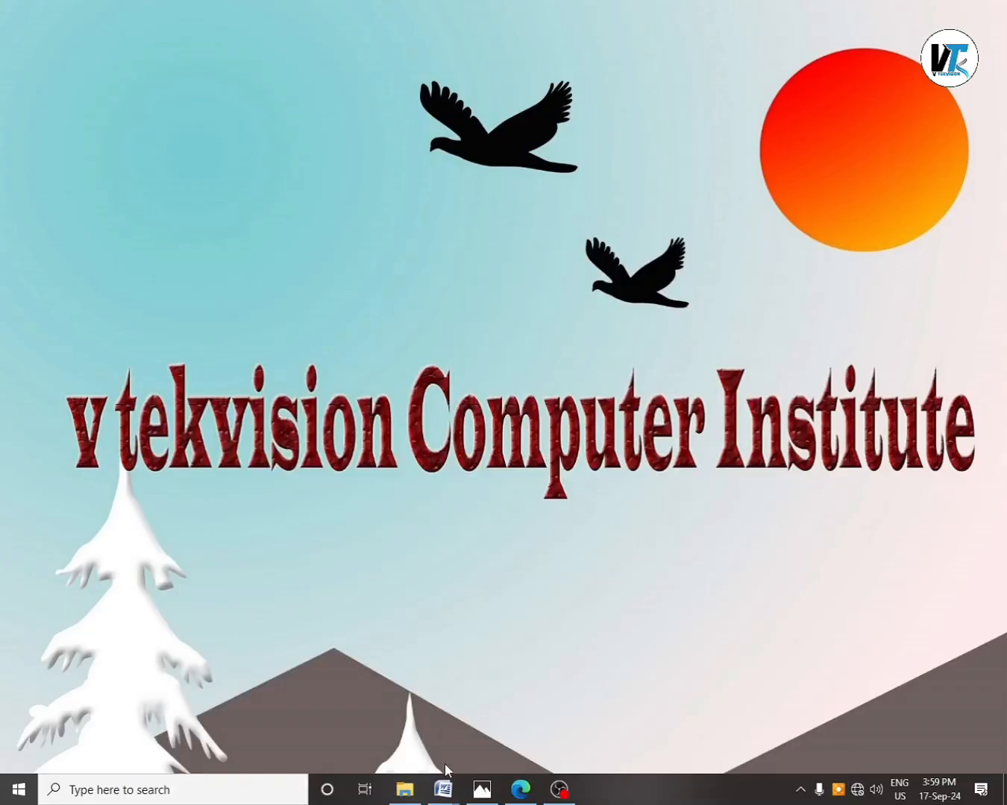
# Switch to the "Like Share & subsbribe" document and highlight the words "Like" and "Share" one after the other.
pyautogui.moveTo(443, 786)
pyautogui.click(299, 707)
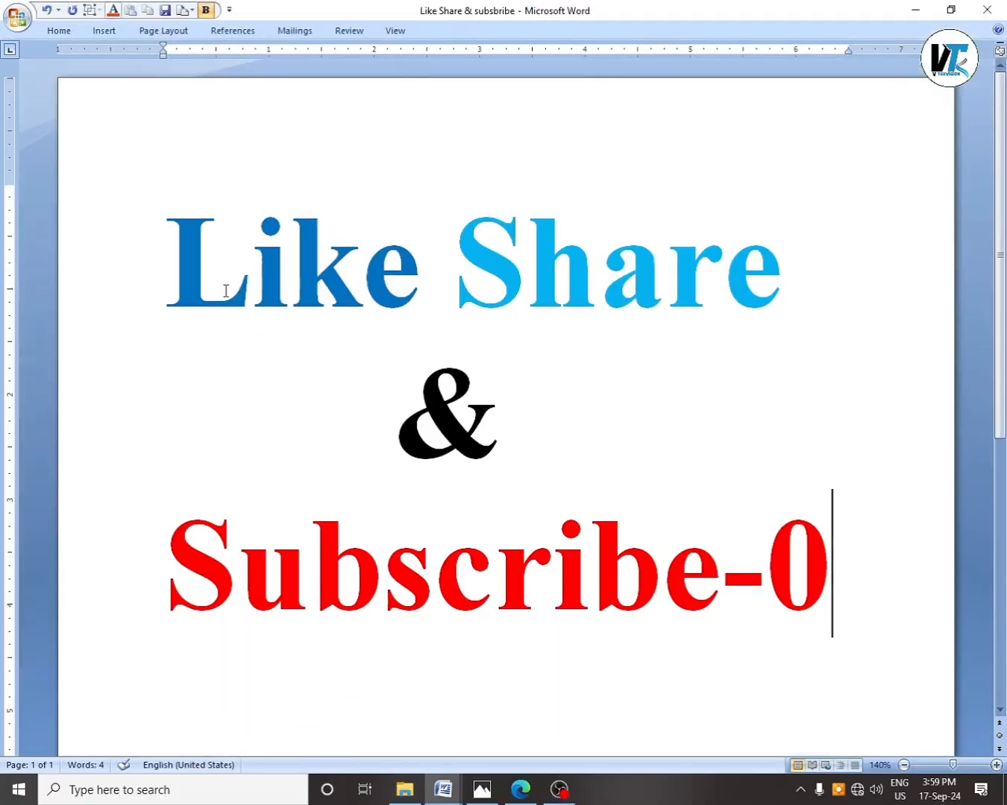
pyautogui.moveTo(175, 270); pyautogui.dragTo(432, 308)
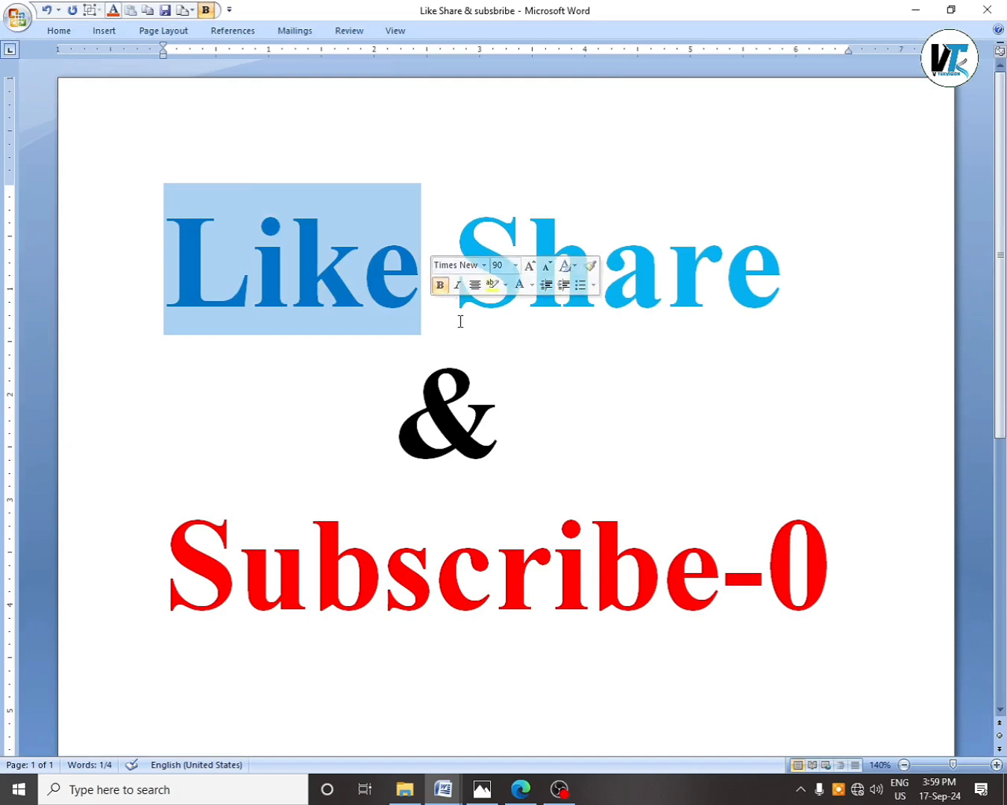
pyautogui.click(458, 320)
pyautogui.moveTo(457, 294); pyautogui.dragTo(776, 321)
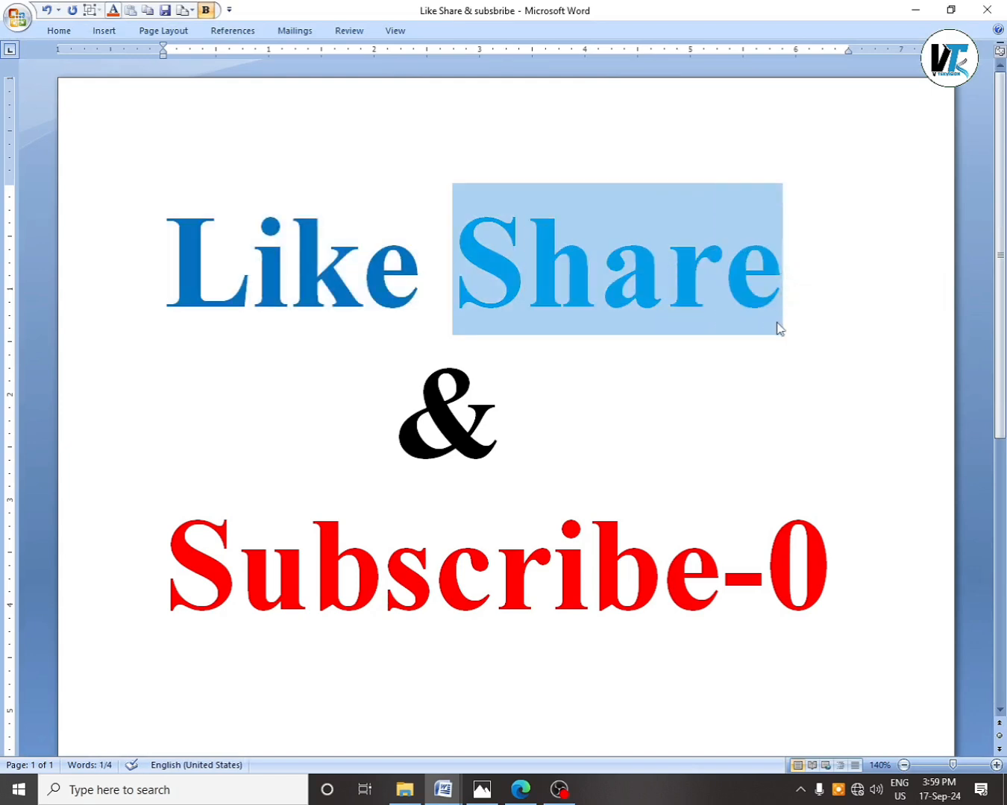